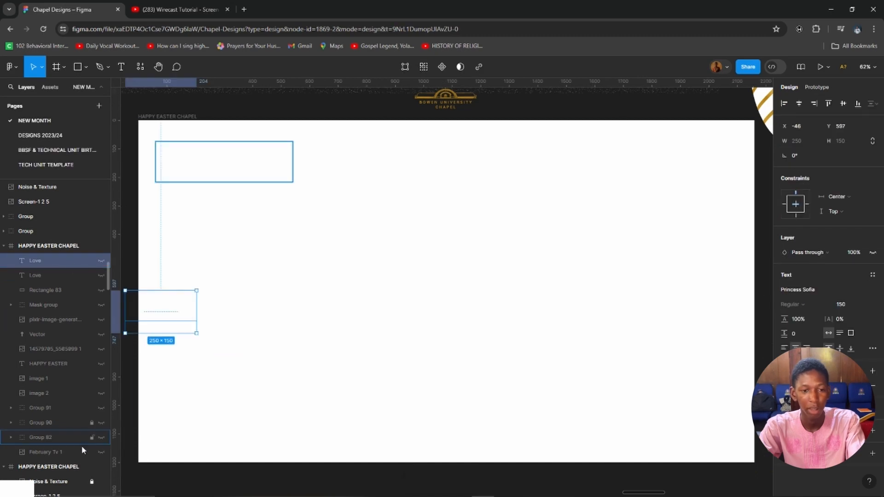
Delete every hidden layer from Love through February Tv 1 in the first HAPPY EASTER CHAPEL frame, then select the emptied frame.
left_click(74, 450, "shift")
key("Delete")
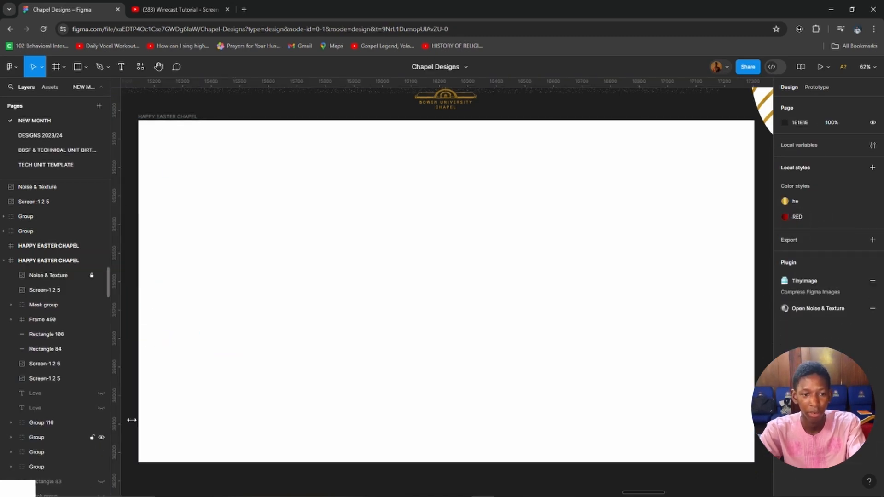
left_click(338, 226)
key("shift+2")
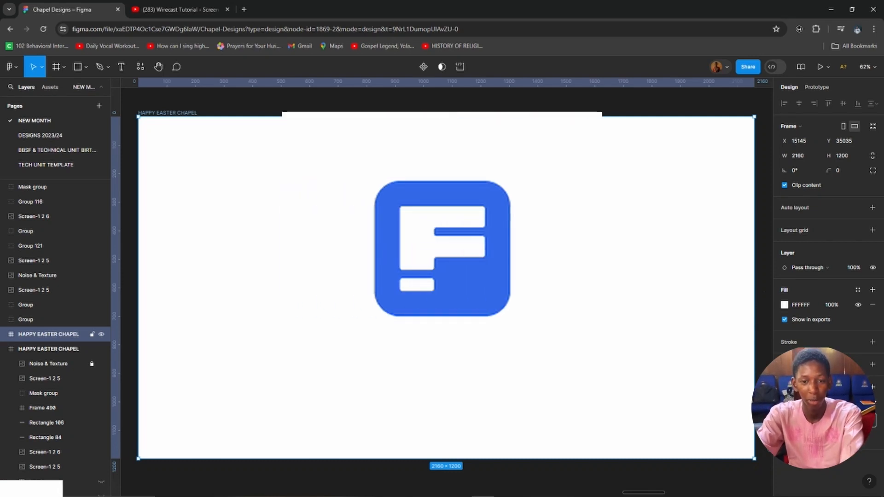
Select and copy the white background image with gold waves located below the blank frame.
key("minus")
key("minus")
scroll(286, 315, "down", 5)
scroll(363, 228, "left", 4)
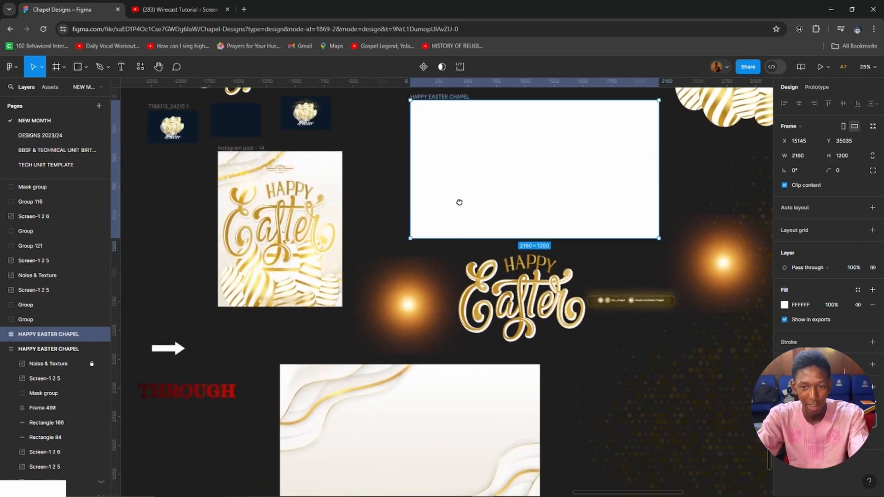
scroll(460, 201, "up", 3)
scroll(459, 201, "right", 3)
scroll(324, 340, "down", 5)
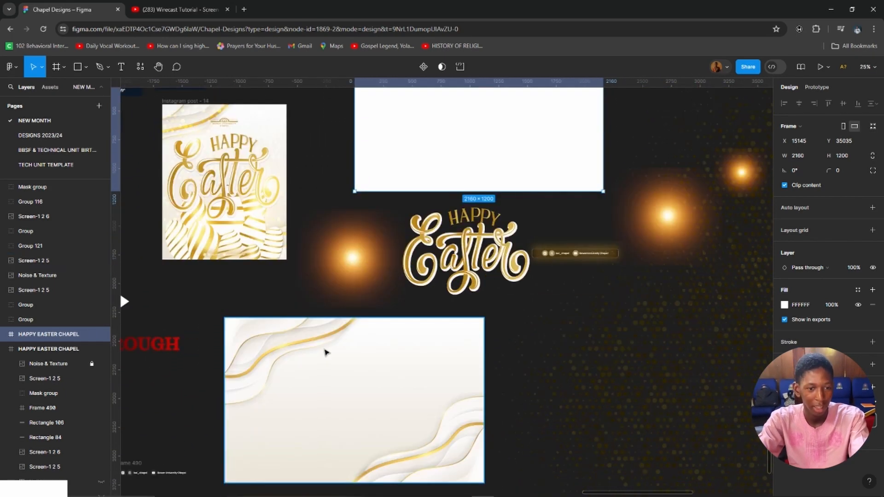
left_click(322, 354)
key("shift+2")
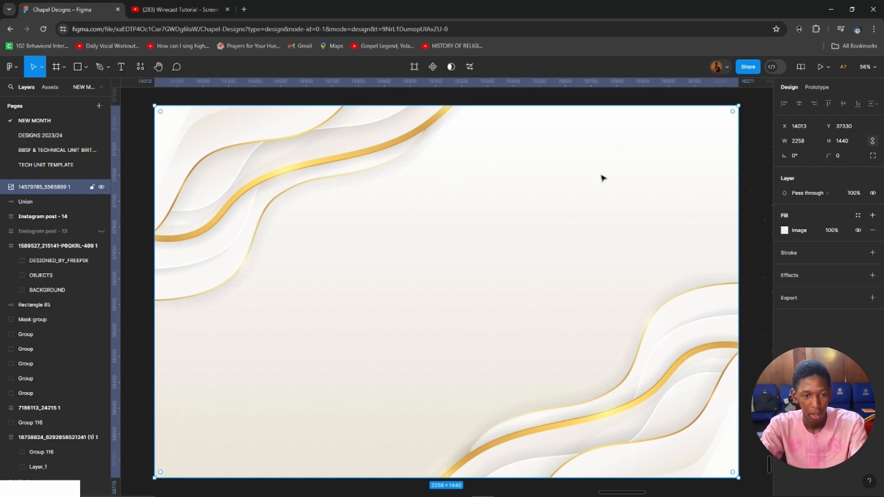
Paste the gold-wave background image into the blank HAPPY EASTER CHAPEL frame and dismiss the missing fonts dialog.
scroll(505, 290, "up", 15)
key("ctrl+v")
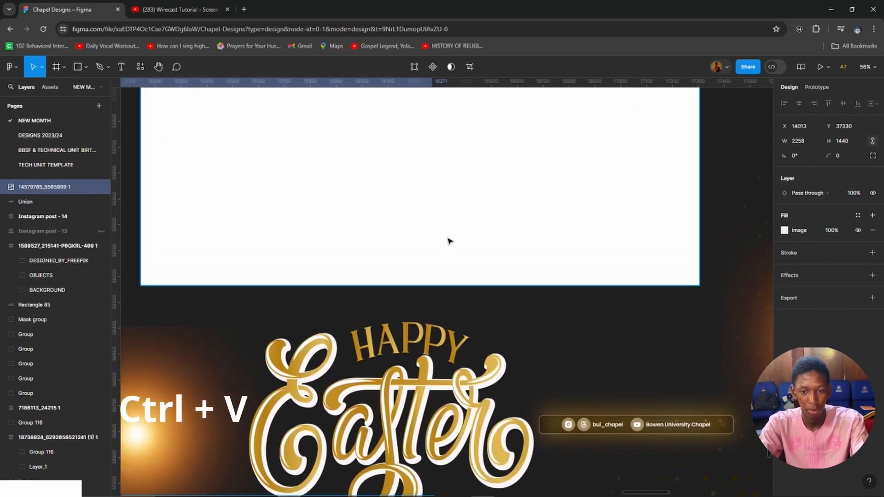
key("shift+2")
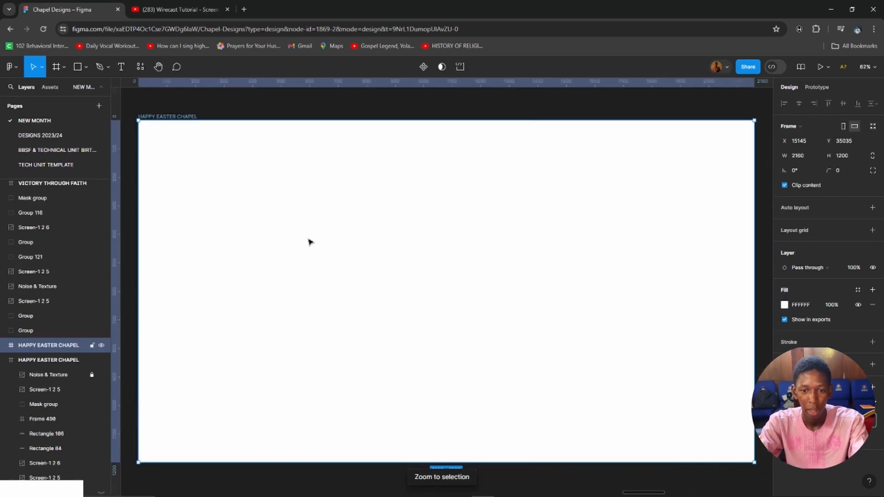
key("ctrl+v")
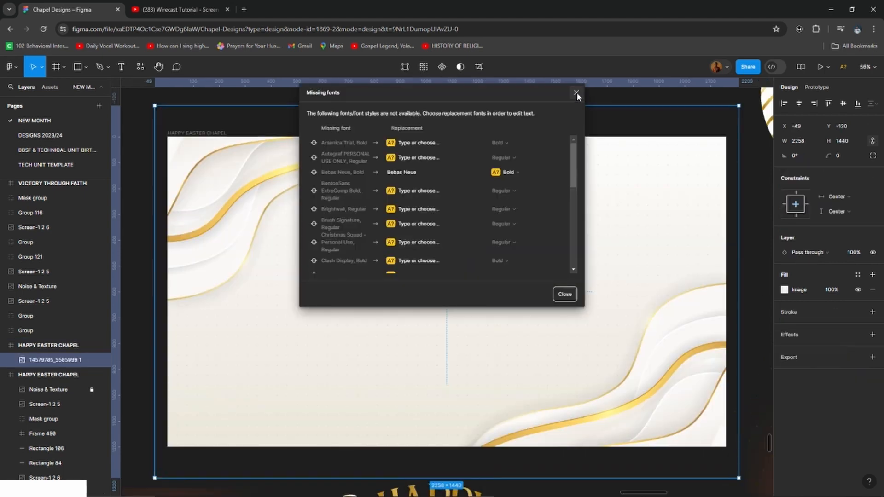
left_click(577, 93)
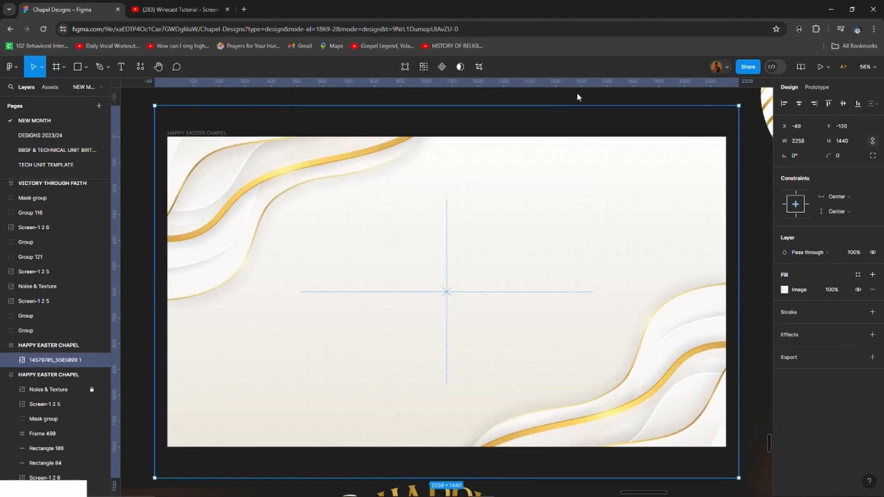
left_click(211, 133)
key("shift+2")
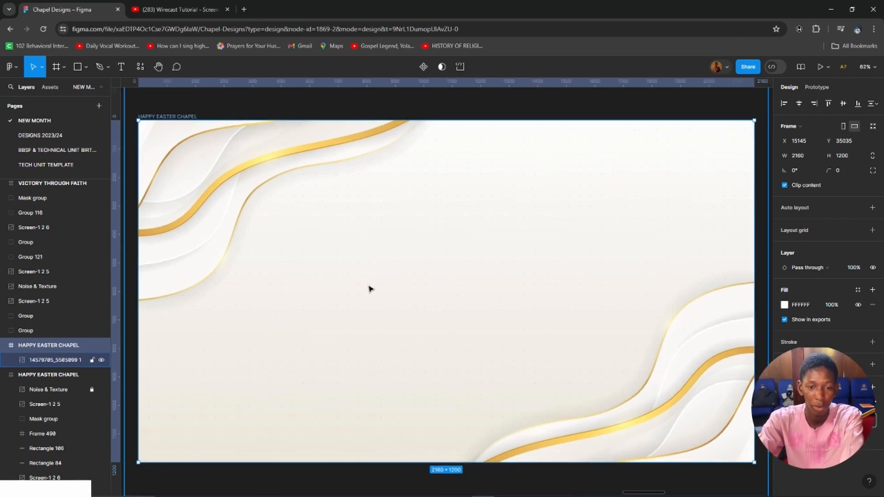
Find and select the small navy Easter artwork group with the golden eggs among the reference designs.
scroll(369, 290, "down", 6)
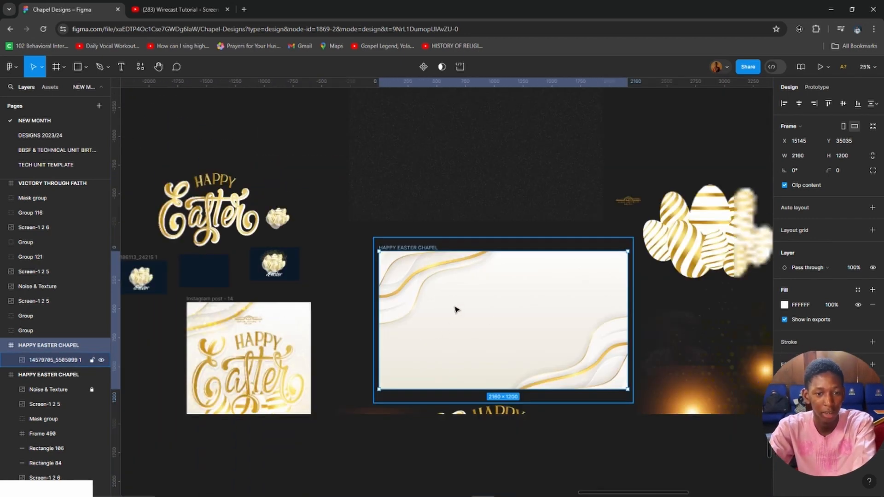
left_click_drag(674, 316, 616, 251)
left_click_drag(401, 210, 637, 359)
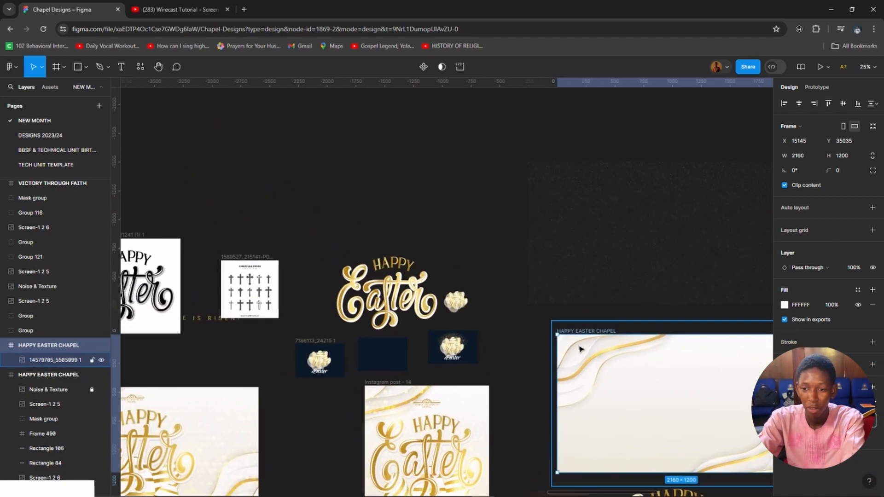
left_click_drag(498, 333, 311, 318)
left_click(733, 286)
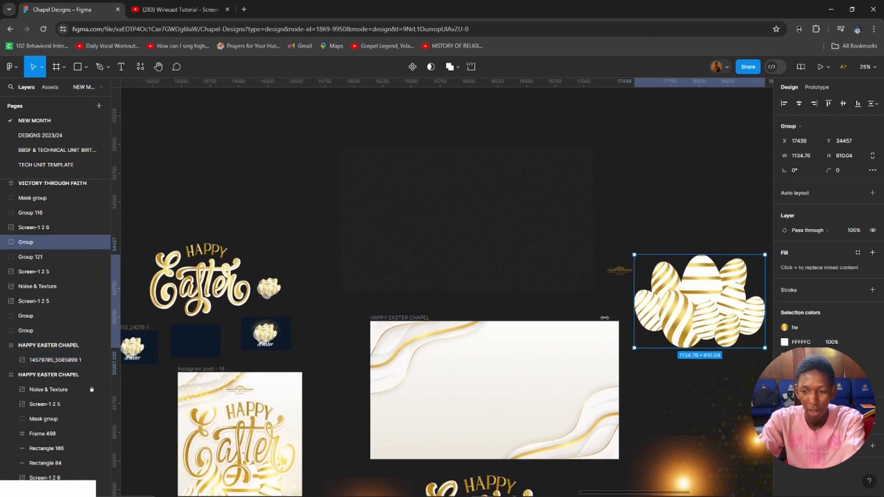
left_click(283, 326)
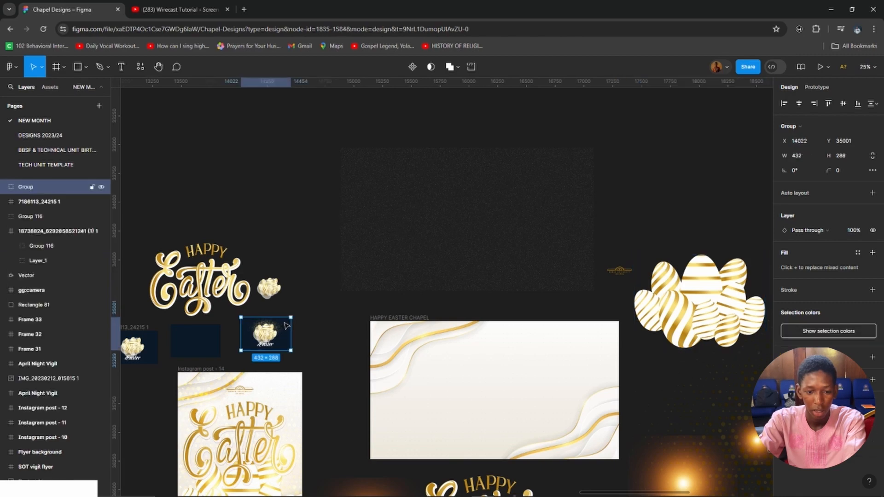
key("shift+2")
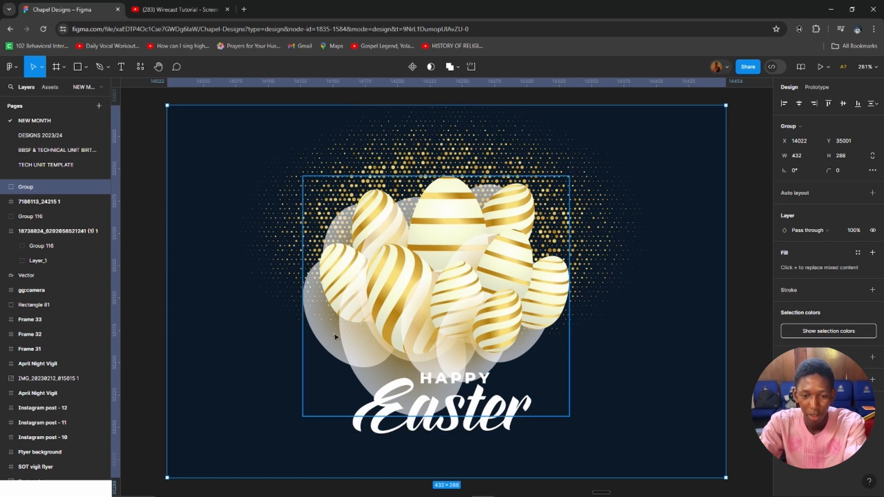
Duplicate the golden egg cluster from the navy Easter artwork and place the copy on the empty canvas beside it.
double_click(463, 283)
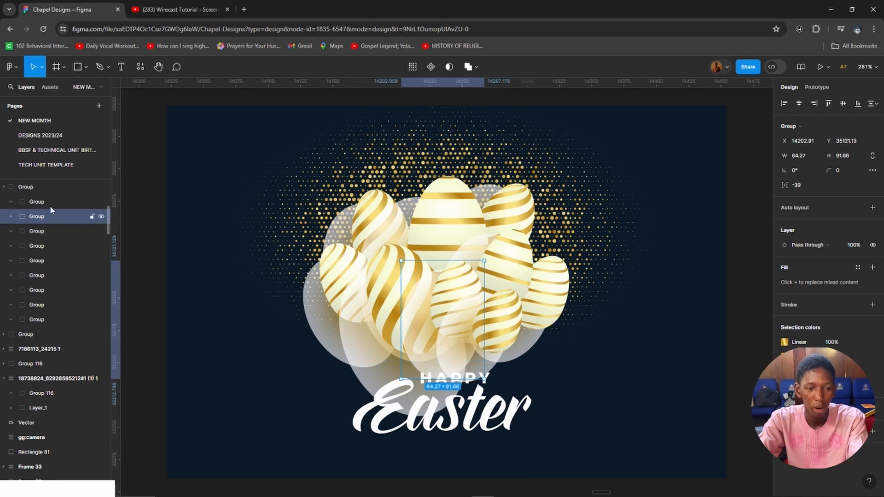
left_click(37, 202)
left_click(34, 193)
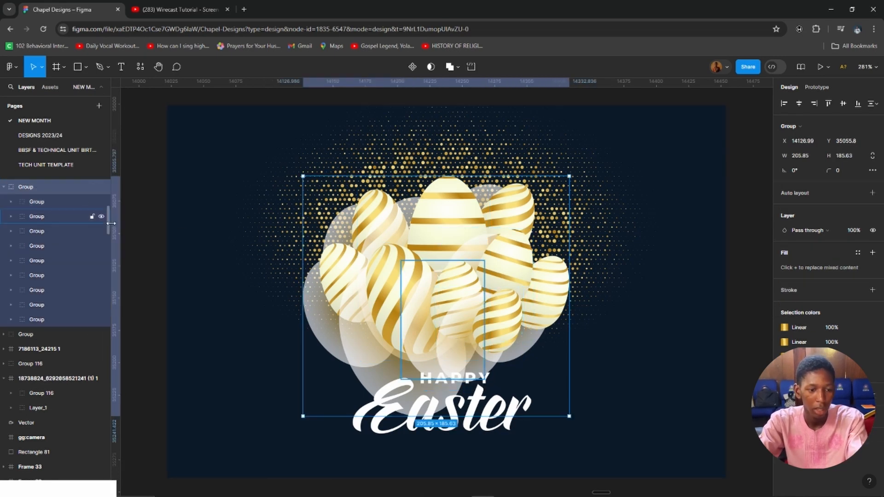
mouse_move(465, 290)
left_mouse_down()
mouse_move(405, 303)
mouse_move(469, 297)
left_mouse_up()
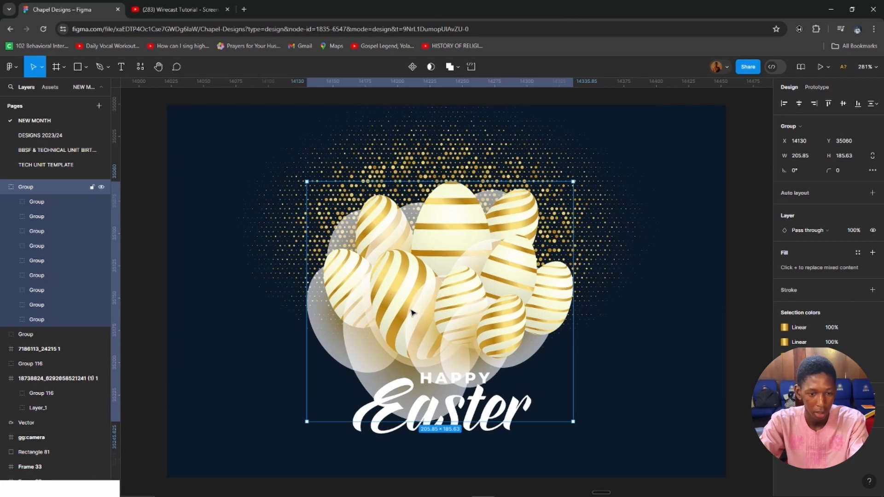
left_click_drag(413, 313, 714, 208)
left_click_drag(593, 275, 437, 309)
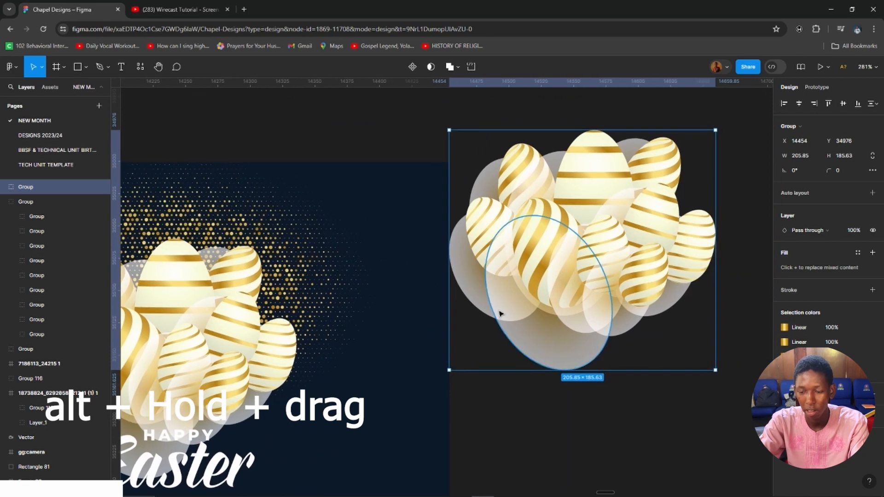
left_click(481, 302, "ctrl")
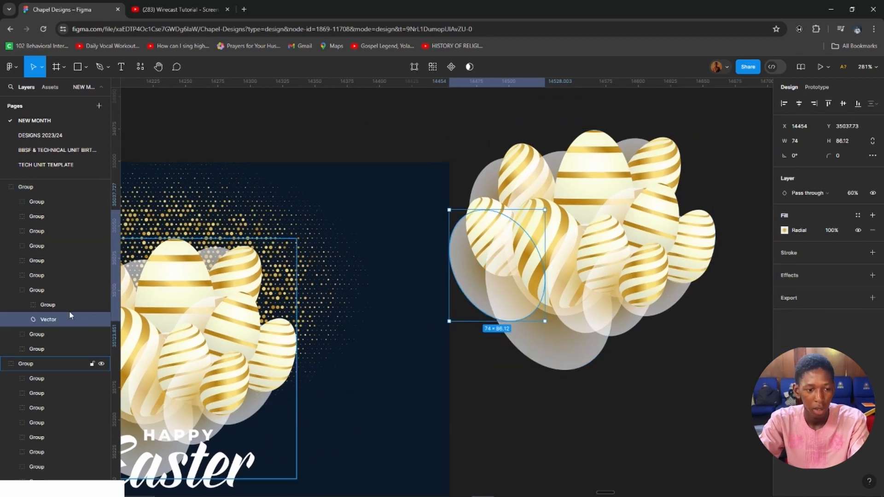
left_click(58, 295)
key("Delete")
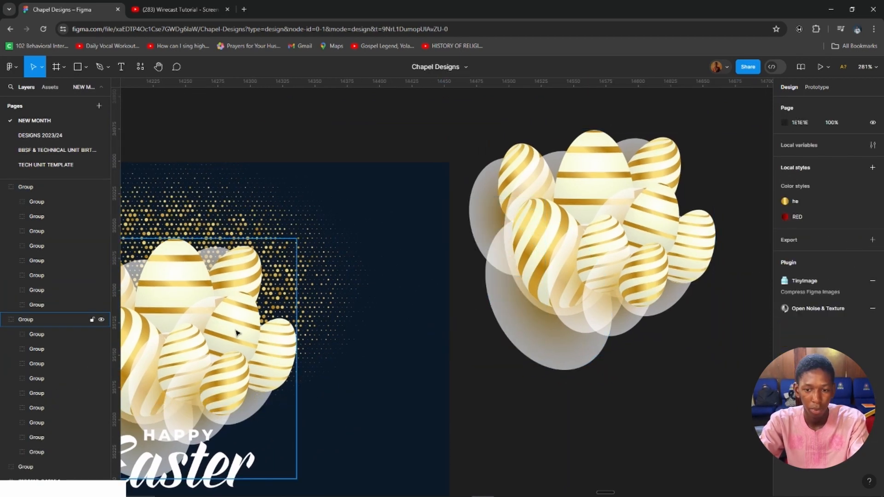
key("ctrl+z")
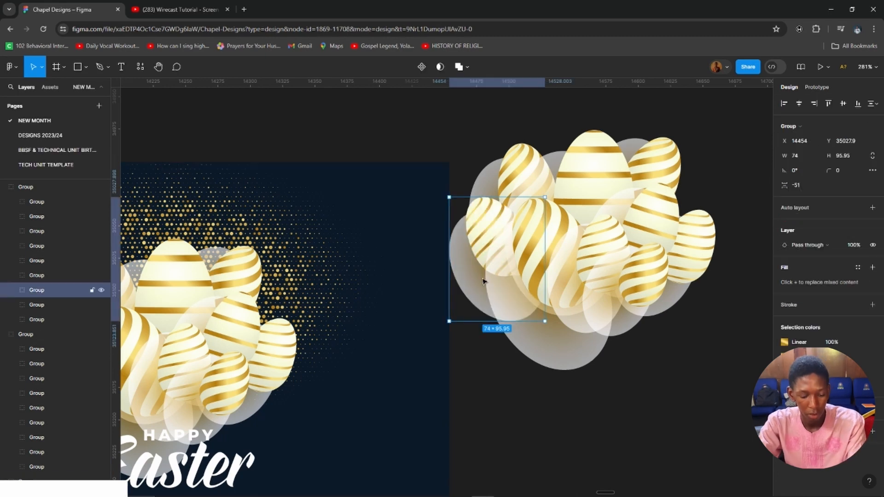
Delete the translucent shadow shapes of the far-left, large lower-left and upper-left eggs in the duplicated cluster.
key("Escape")
left_click(466, 292, "ctrl")
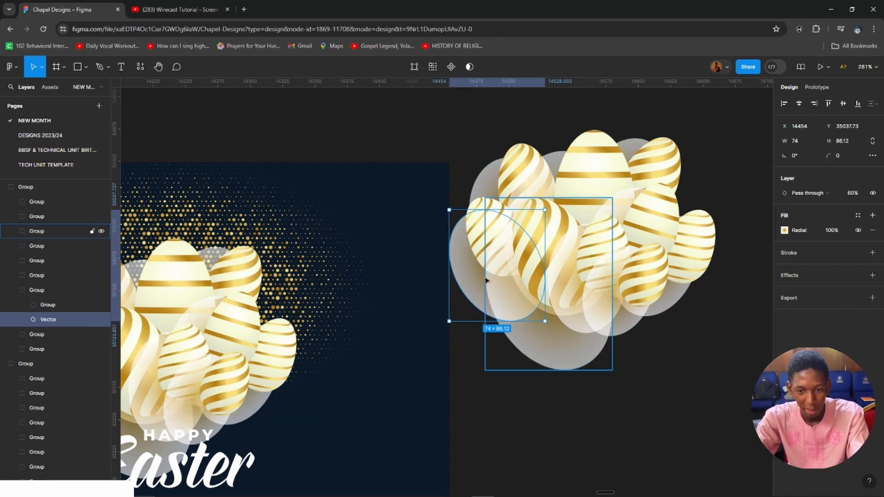
key("Escape")
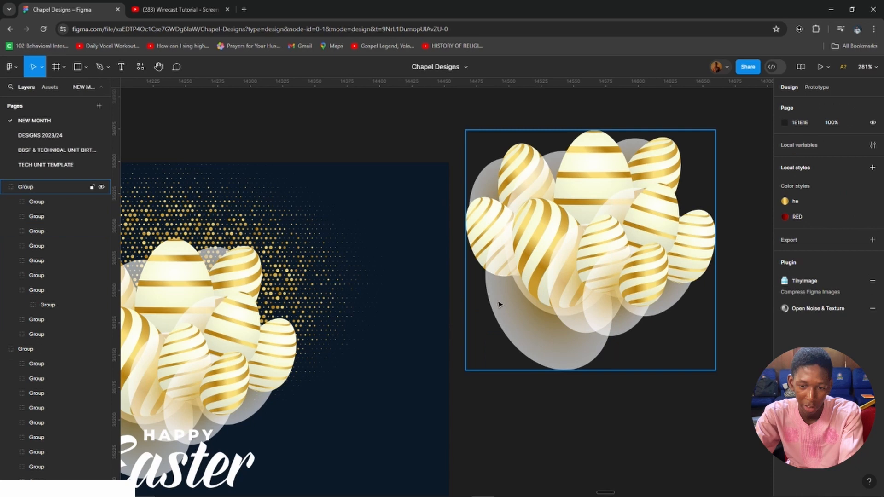
left_click(531, 336, "ctrl")
key("Delete")
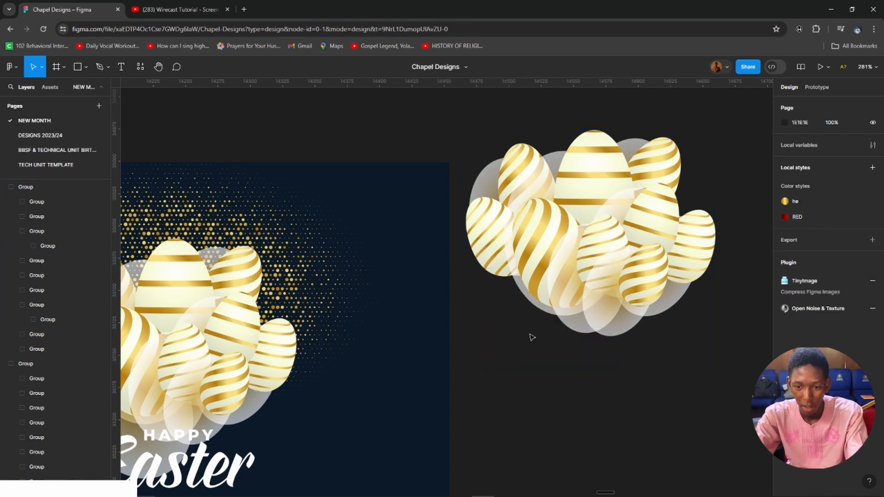
left_click(485, 185, "ctrl")
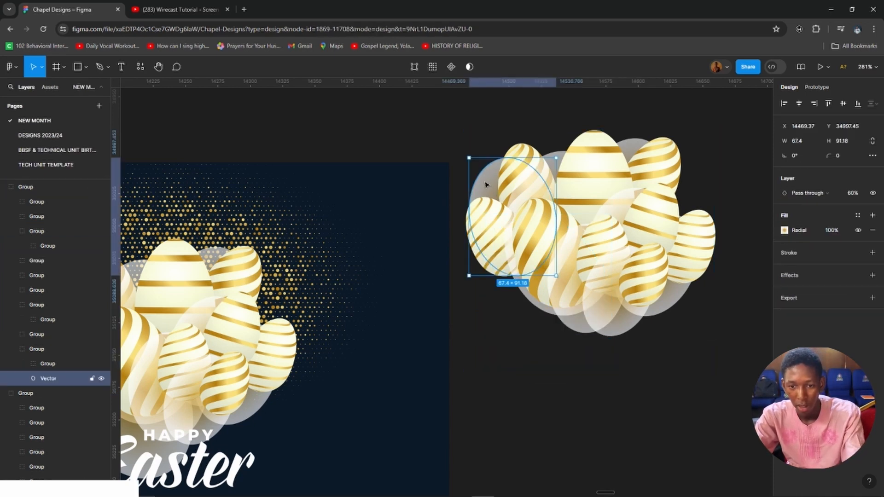
key("Delete")
Delete the translucent shadow shapes of the tall centre, upper-right and far-right eggs in the duplicated cluster.
left_click(552, 161, "ctrl")
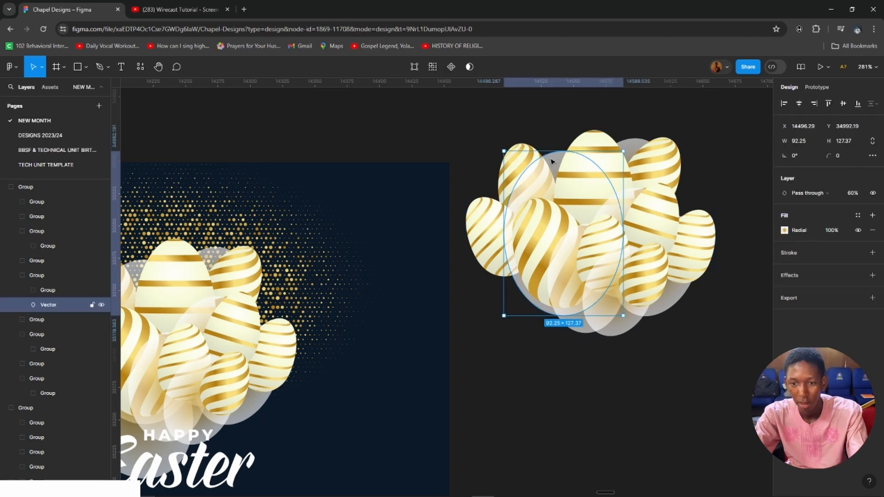
key("Delete")
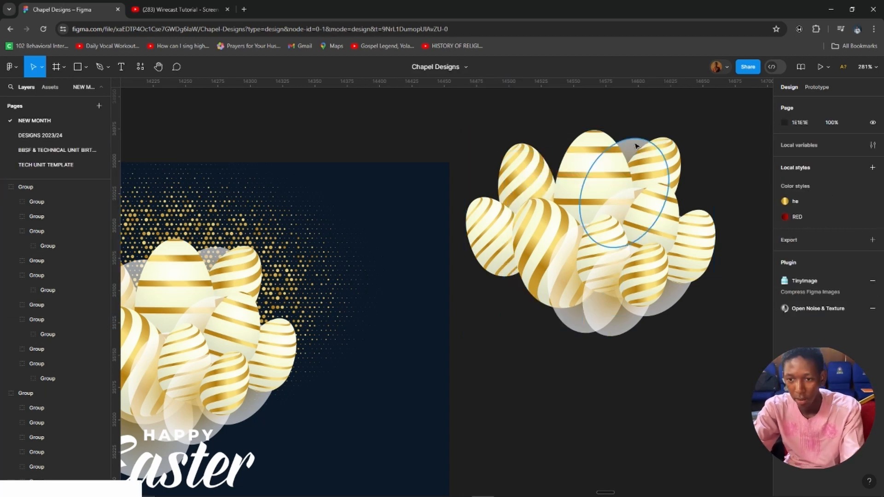
left_click(635, 146, "ctrl")
key("Delete")
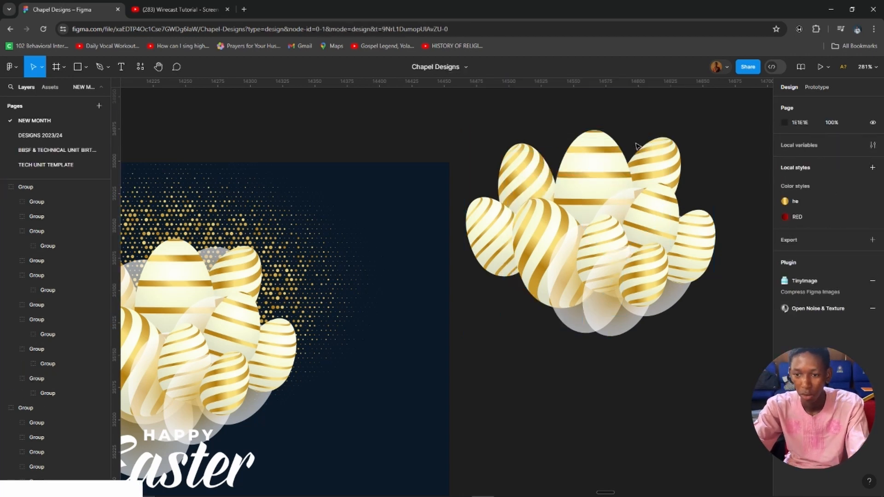
left_click(675, 297, "ctrl")
key("Delete")
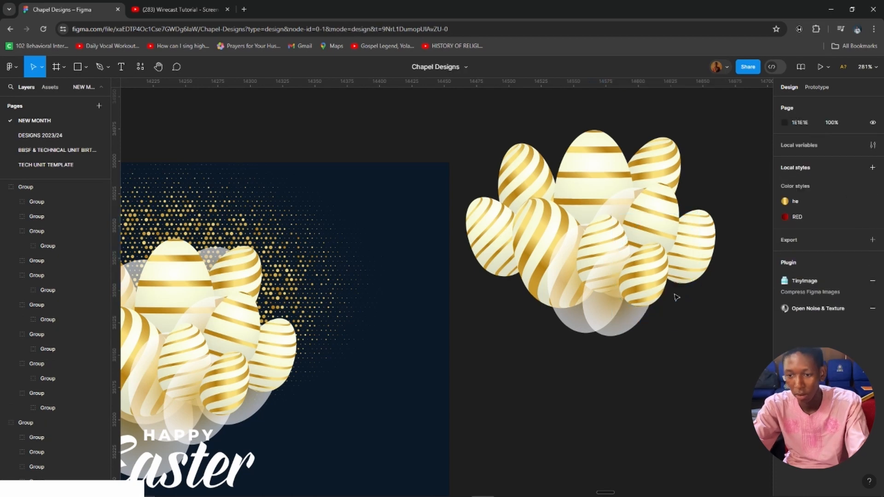
Select the last three translucent shadow shapes around the lower and middle-right eggs together and delete them.
left_click(625, 323, "ctrl")
left_click(567, 325, "ctrl+shift")
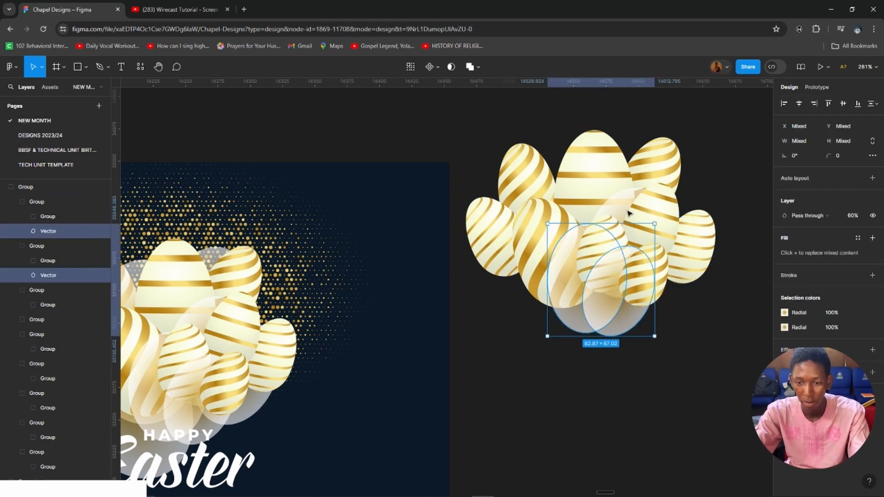
left_click(623, 200, "ctrl+shift")
key("Delete")
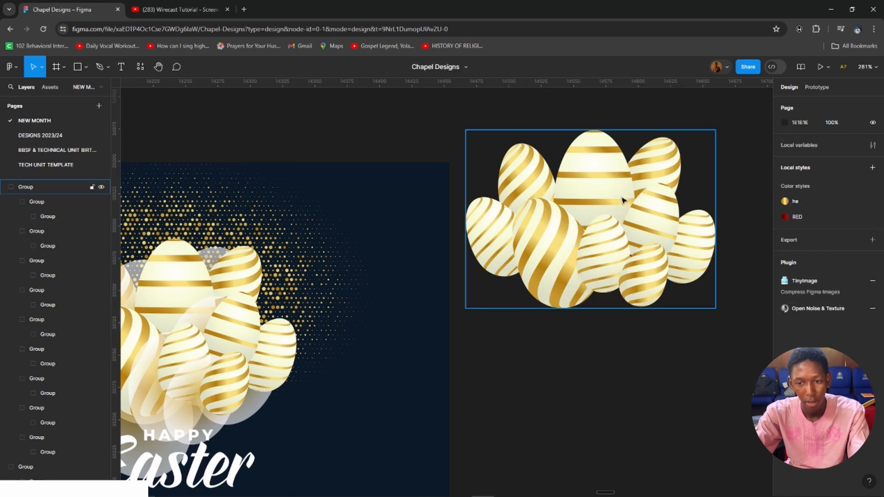
Copy the cleaned-up golden egg cluster beside the navy Easter artwork.
key("ctrl+minus")
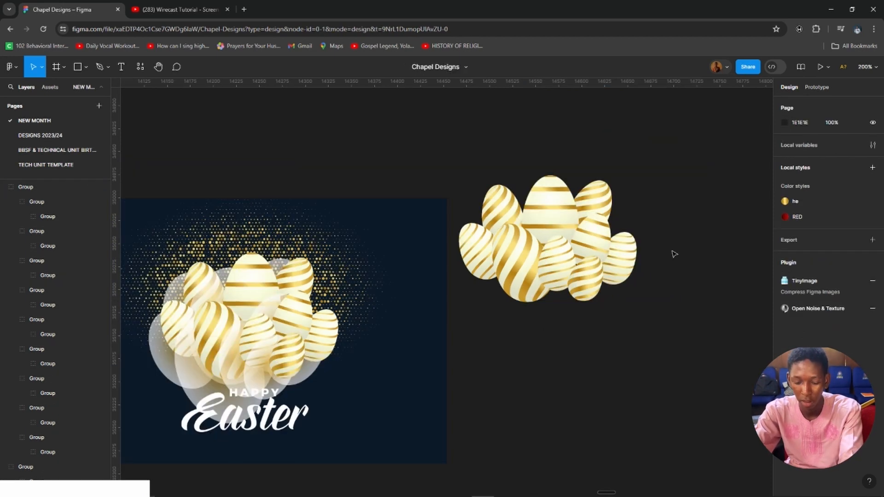
left_click_drag(676, 240, 489, 327)
key("ctrl+minus")
key("ctrl+minus")
scroll(471, 288, "right", 5)
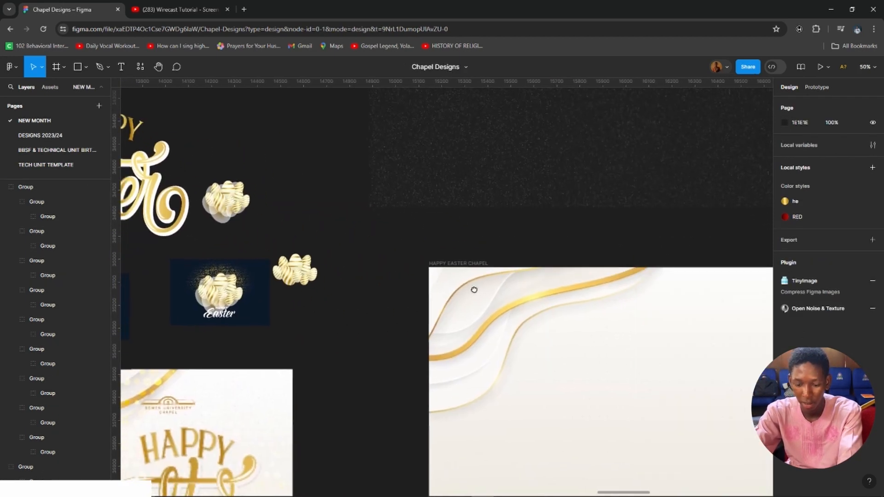
left_click(467, 258)
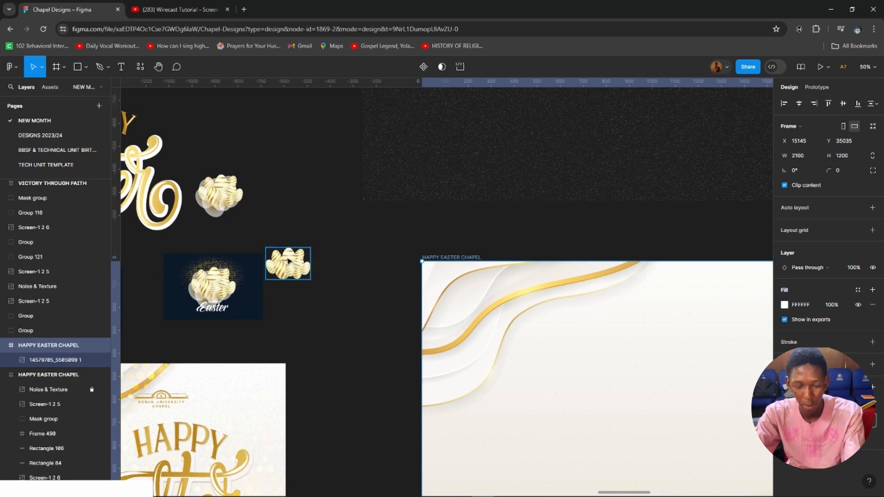
left_click(289, 263)
key("ctrl+c")
Paste the egg cluster into the HAPPY EASTER CHAPEL frame and centre it horizontally and vertically.
left_click_drag(648, 381, 538, 258)
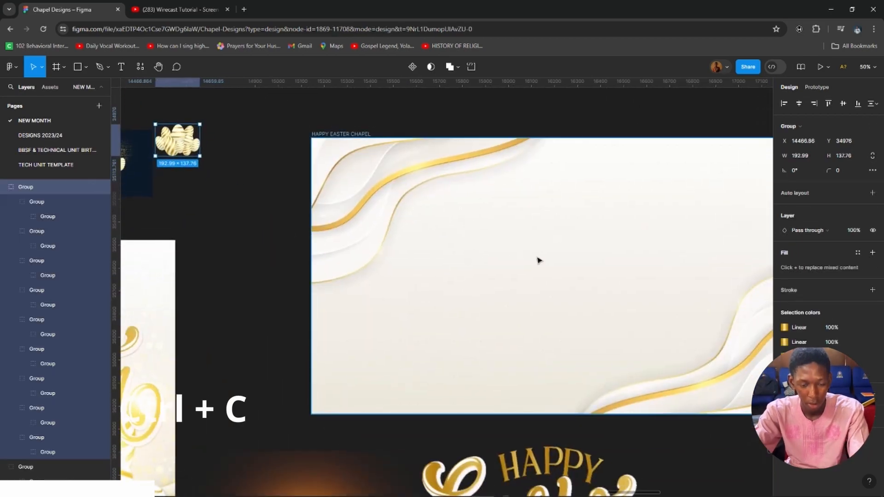
left_click(538, 258)
left_click_drag(582, 292, 402, 319)
left_click_drag(486, 305, 532, 290)
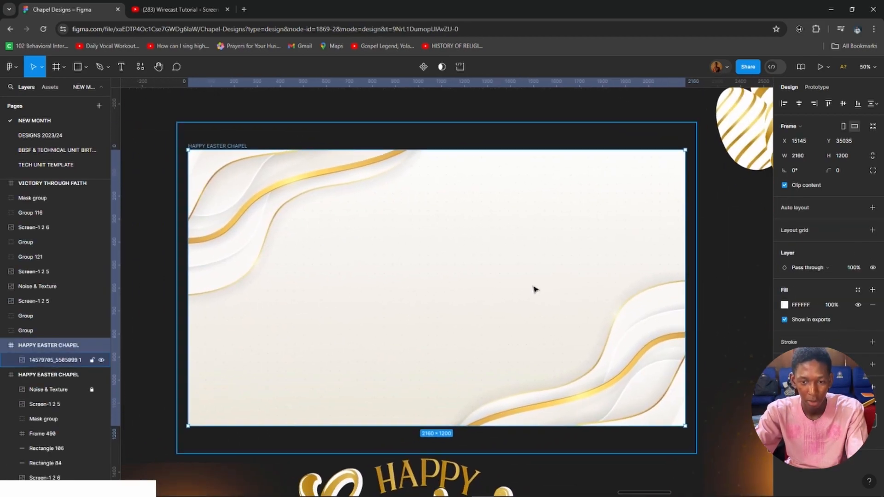
key("shift+2")
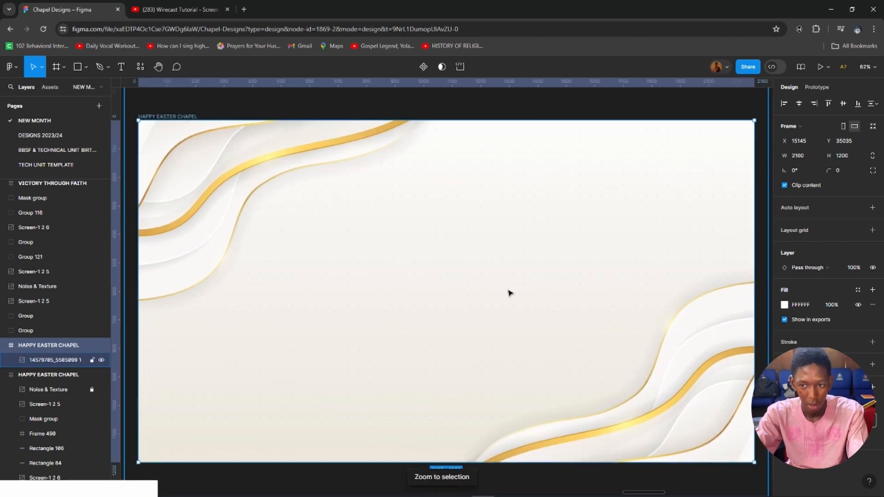
key("ctrl+v")
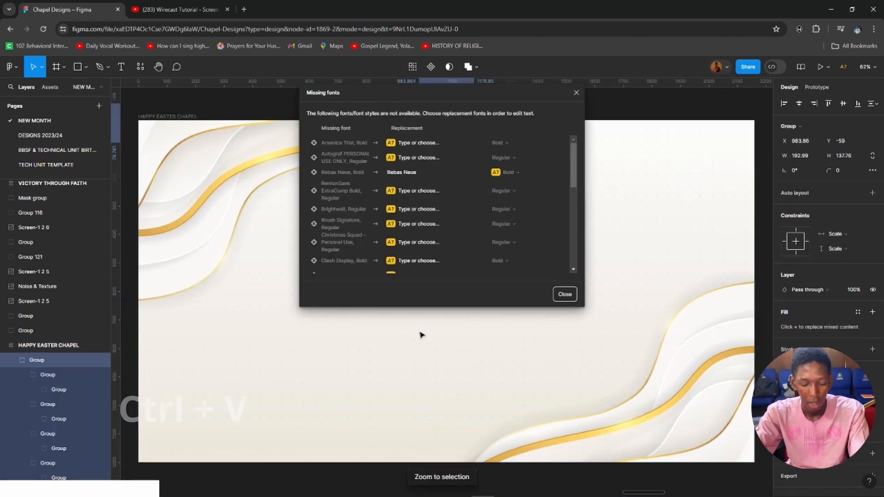
left_click(575, 92)
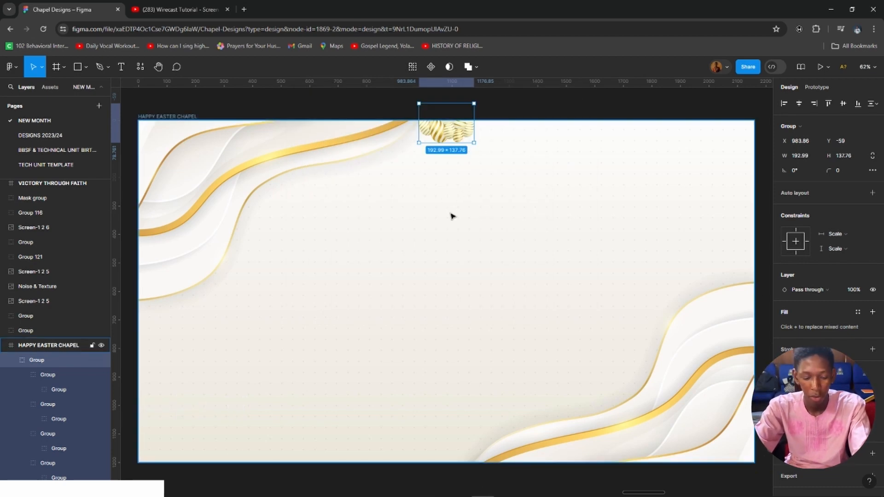
key("alt+h")
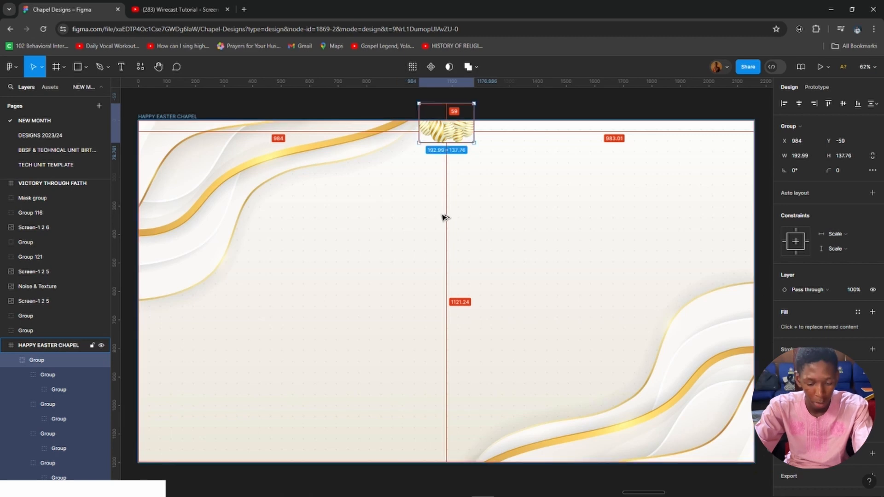
key("alt+v")
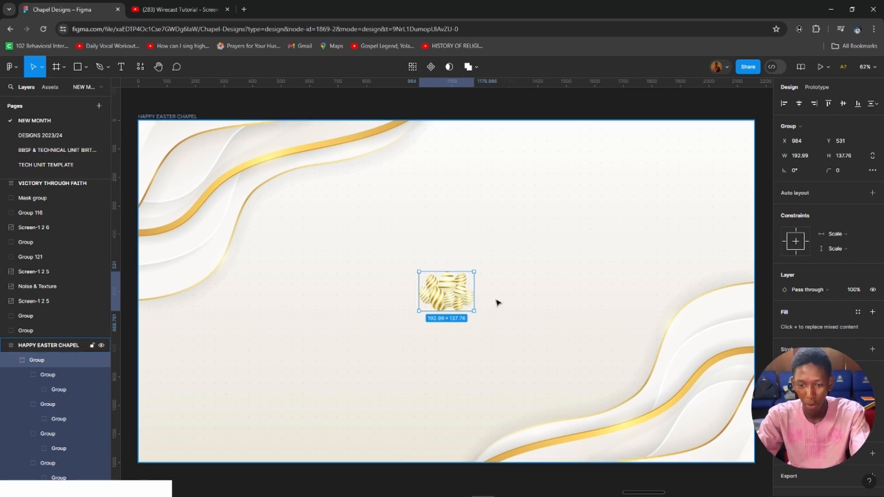
Scale the egg cluster by a factor of 5 and align it to the frame's bottom edge.
key("k")
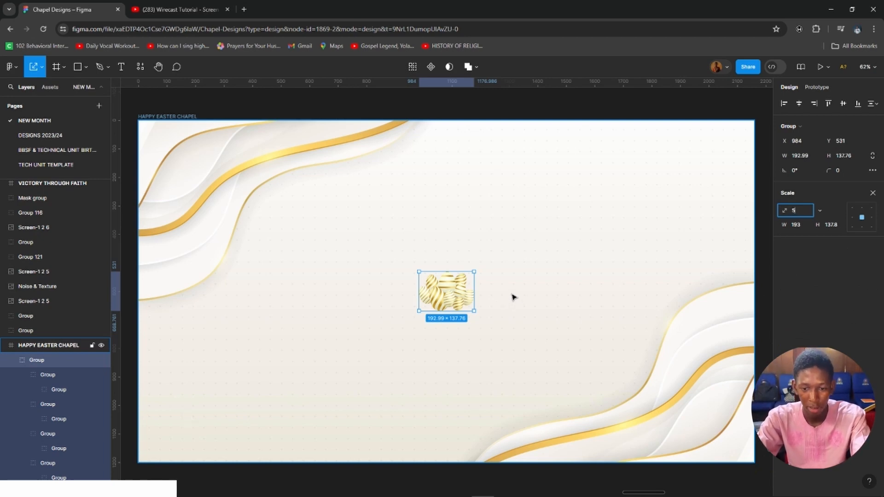
type("5")
key("Return")
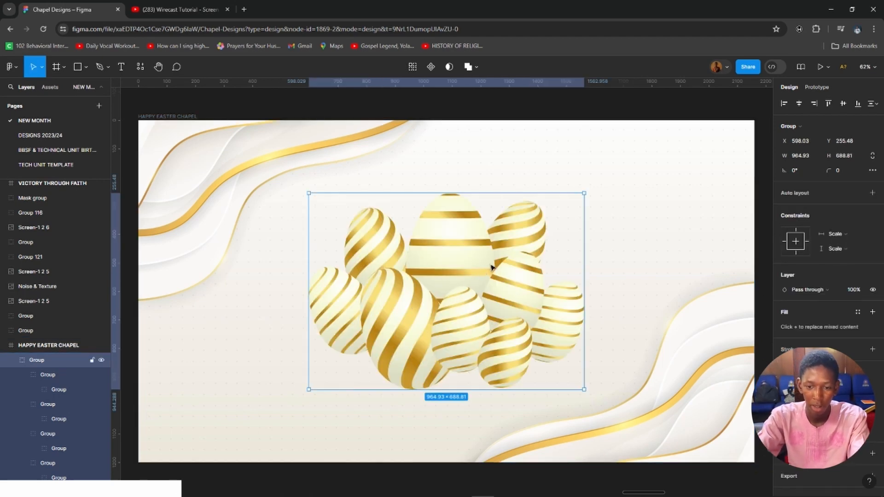
key("alt+s")
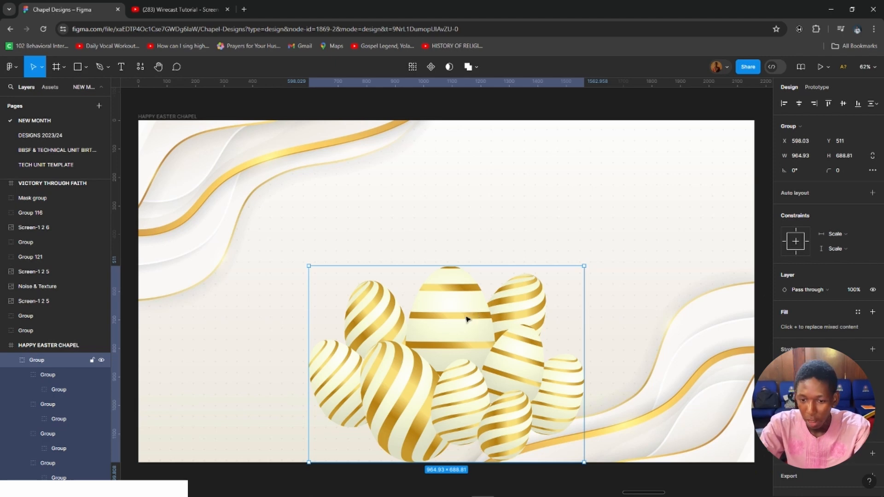
Try scaling the bottom-aligned egg cluster by 2 and by 1.5, undoing each attempt.
key("k")
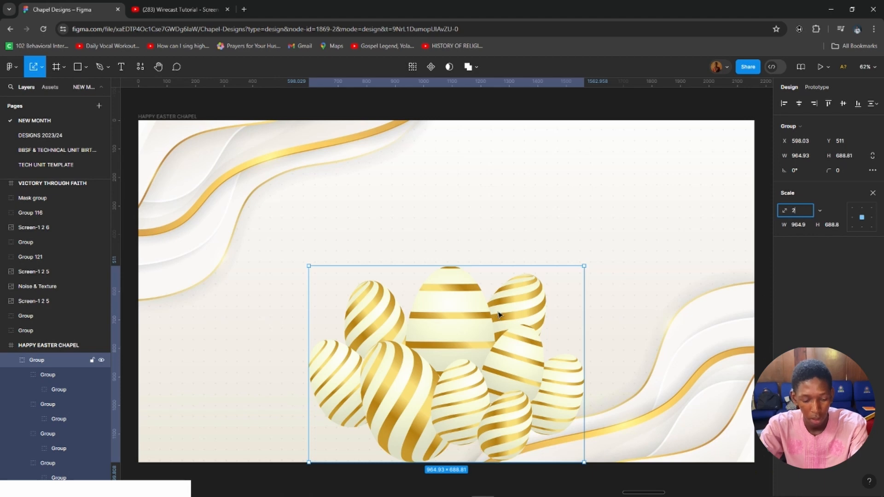
key("Return")
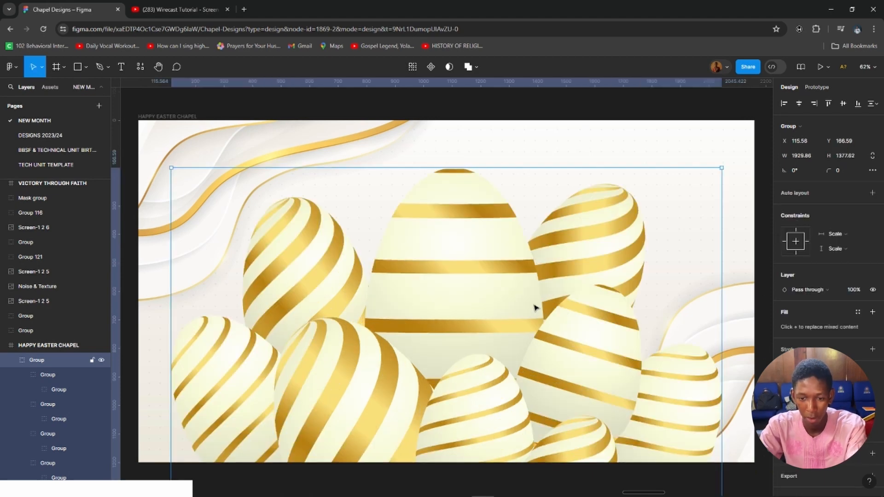
key("ctrl+z")
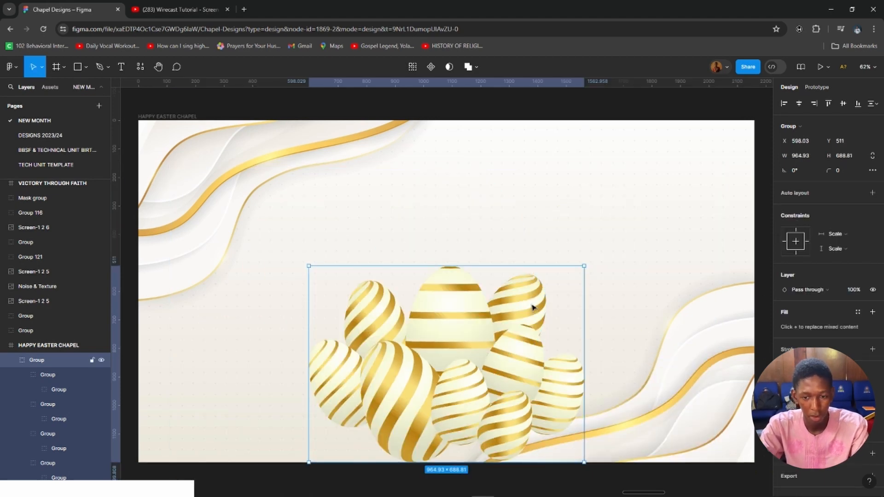
key("k")
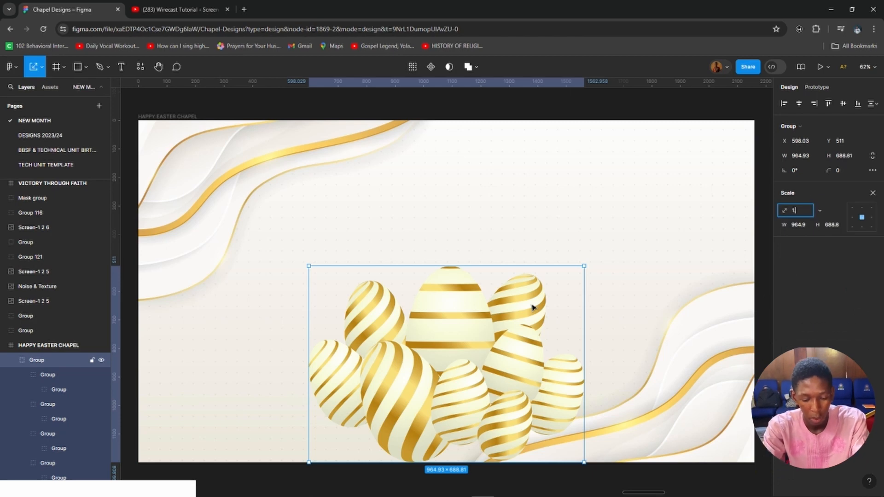
type("1.5")
key("Return")
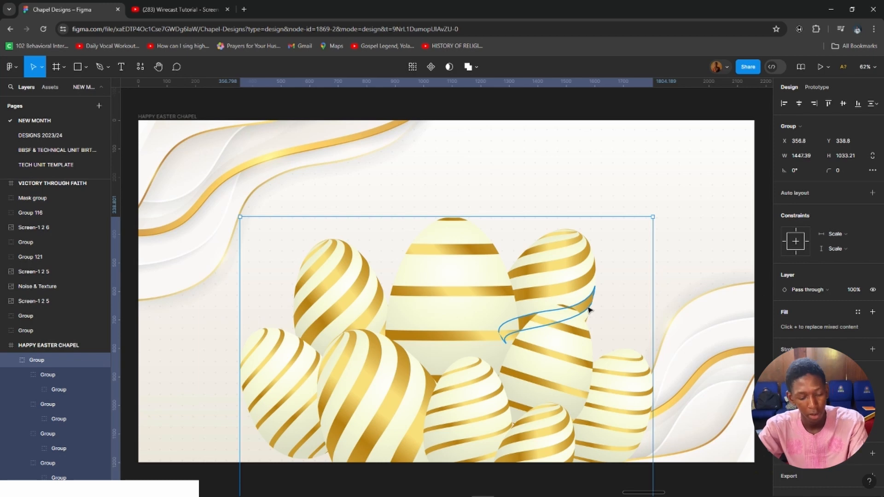
key("ctrl+z")
Scale the egg cluster proportionally to about 1254 × 895 so that it extends past the frame's bottom edge.
key("k")
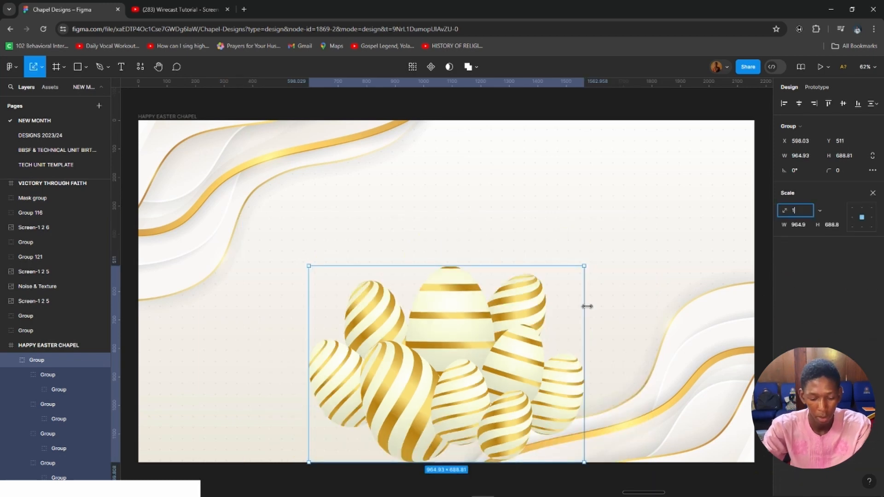
key("Return")
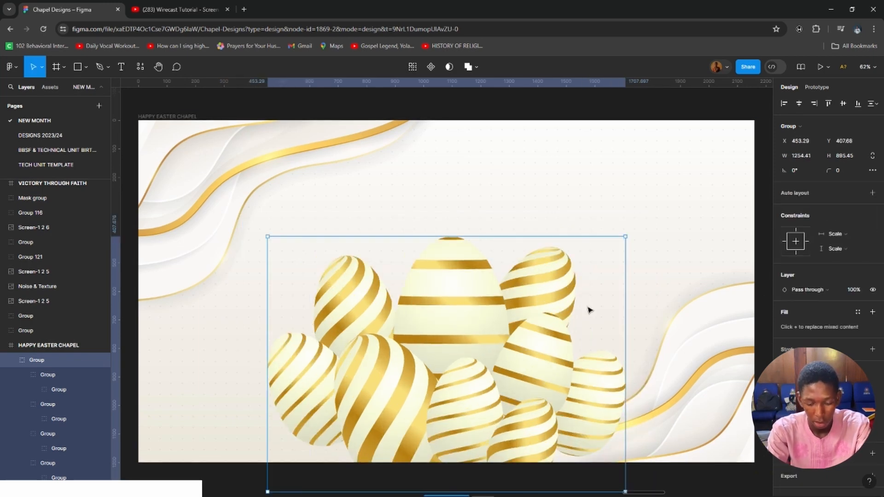
scroll(598, 280, "right", 3)
scroll(599, 280, "up", 1)
scroll(557, 295, "down", 2)
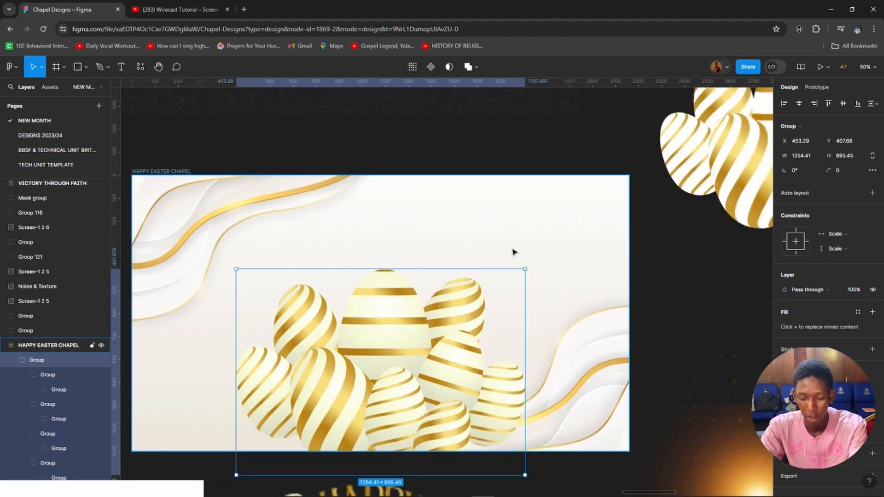
scroll(534, 275, "up", 1)
scroll(534, 274, "left", 1)
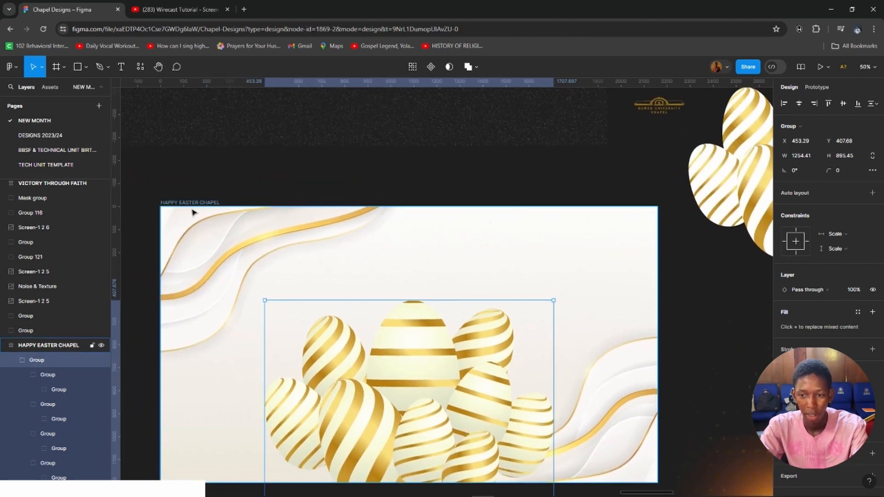
Change the tall centre egg's body fill from a radial gradient to solid FFFFFC.
key("shift+2")
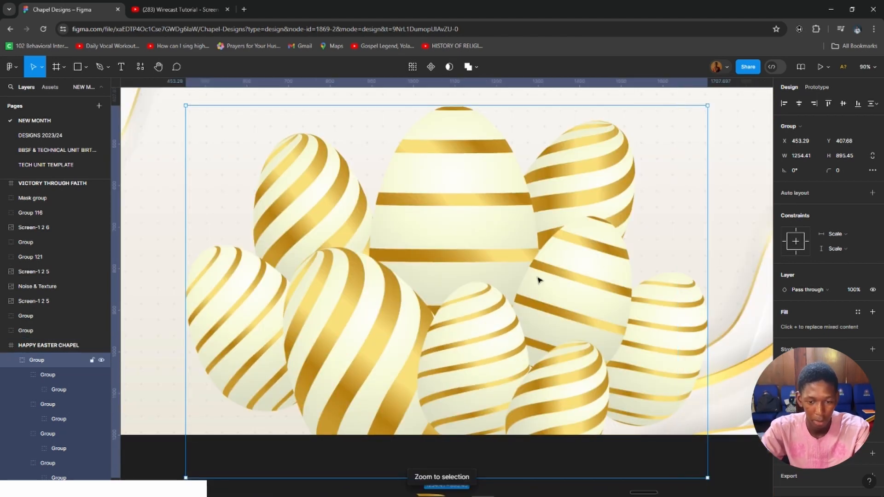
left_click(458, 237, "ctrl")
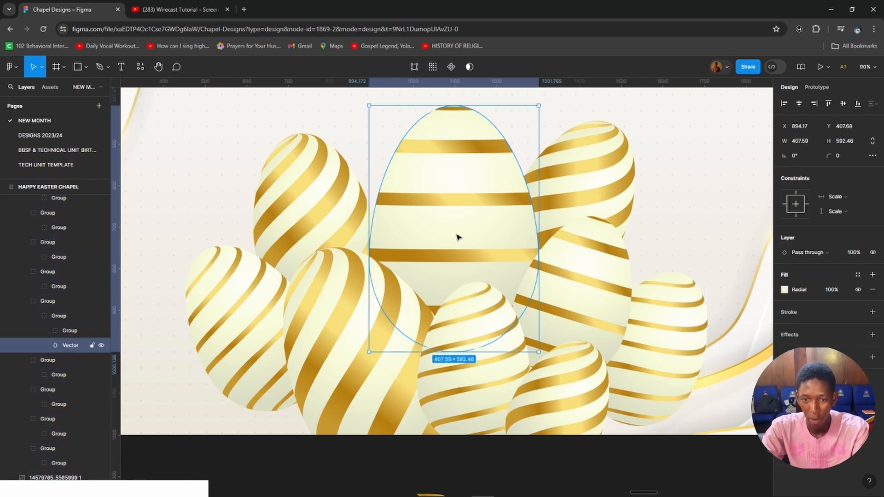
scroll(572, 280, "right", 1)
scroll(572, 281, "up", 1)
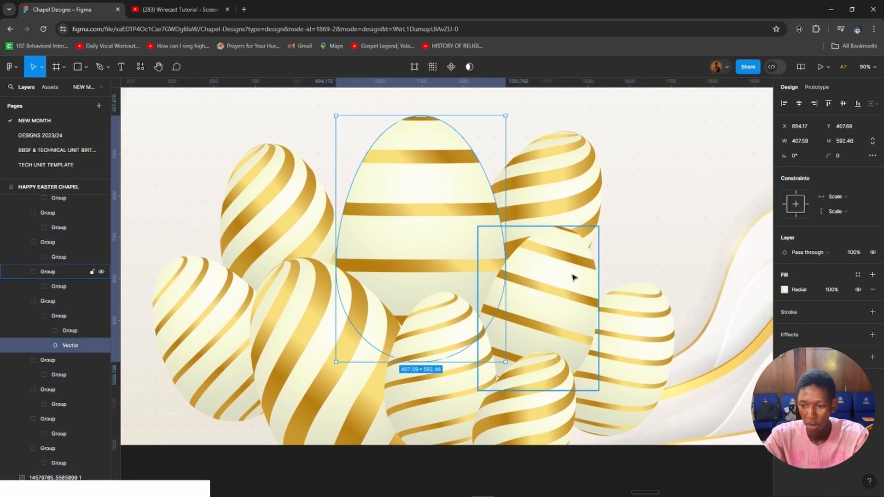
left_click(783, 289)
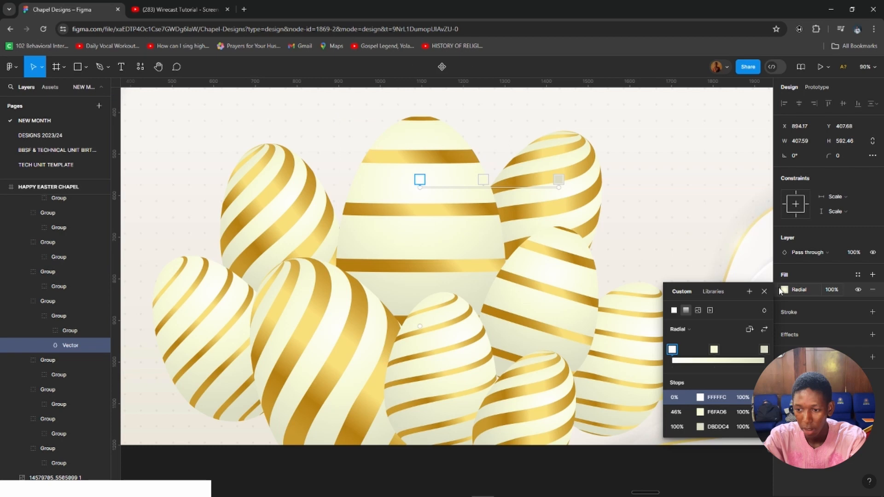
left_click(717, 296)
left_click(682, 293)
left_click(723, 293)
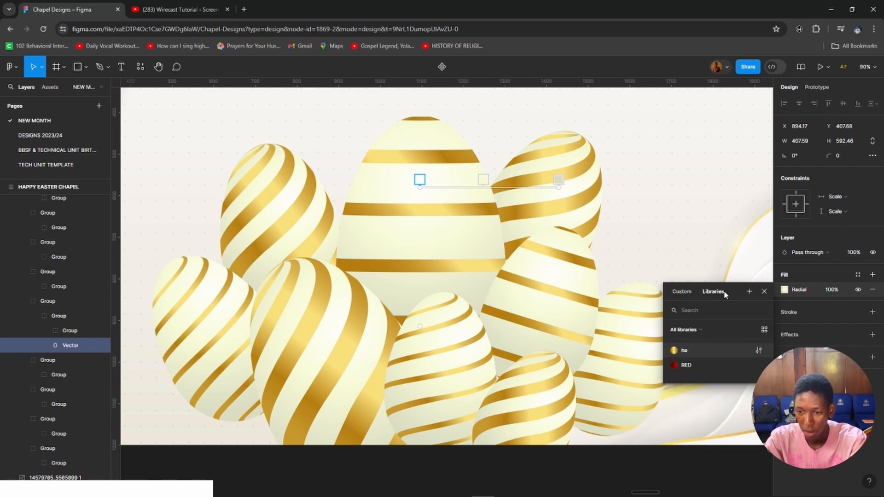
left_click(680, 292)
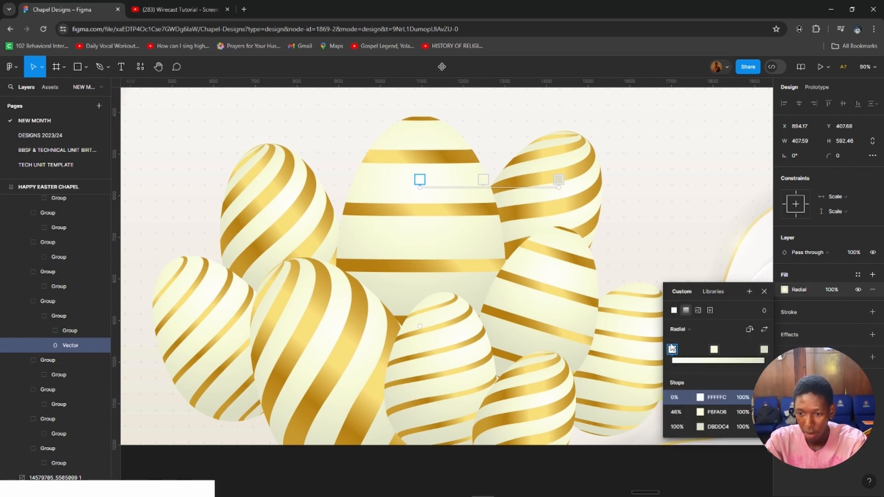
left_click(672, 351)
left_click(673, 311)
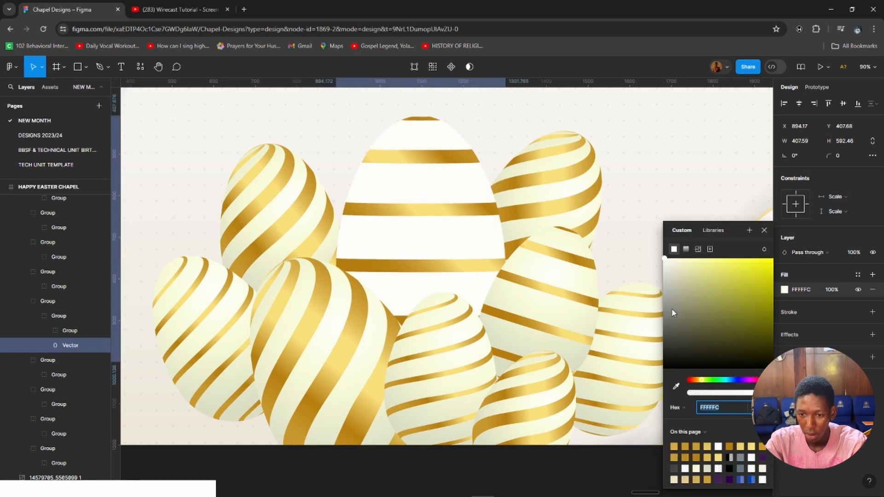
Change the upper-right egg's body fill from a radial gradient to solid FFFFFC.
left_click(571, 200)
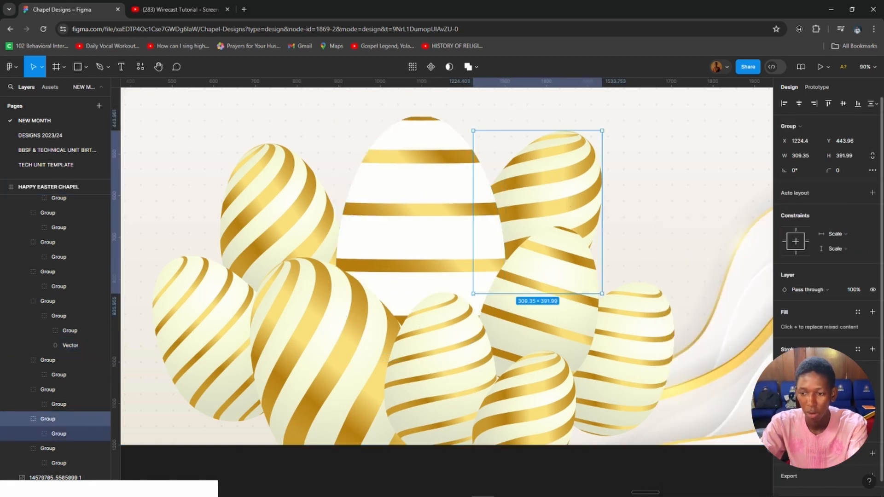
left_click(556, 198, "ctrl")
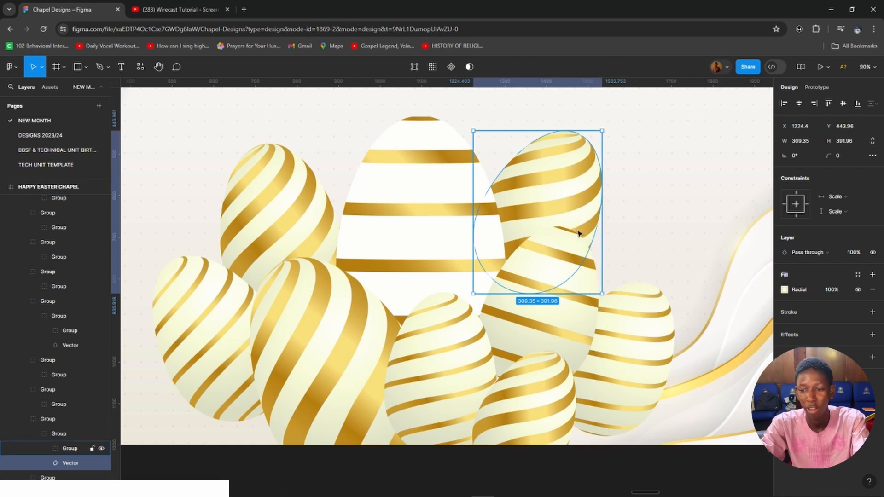
left_click(785, 289)
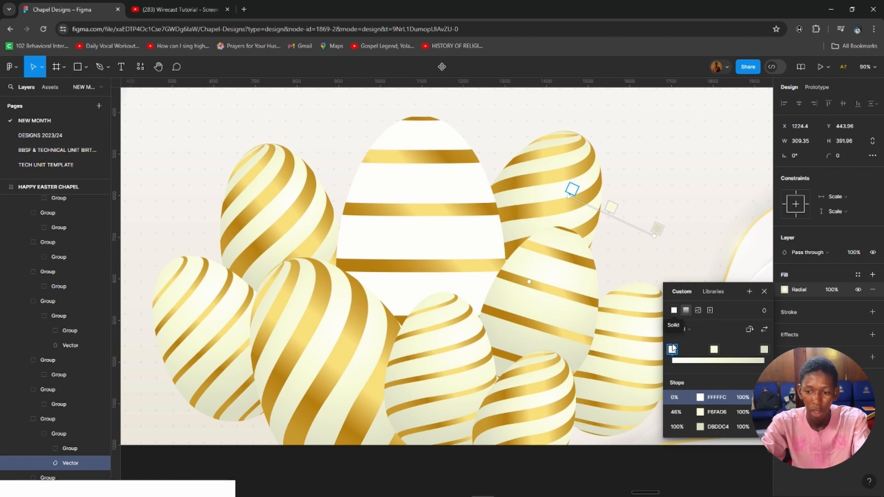
left_click(674, 311)
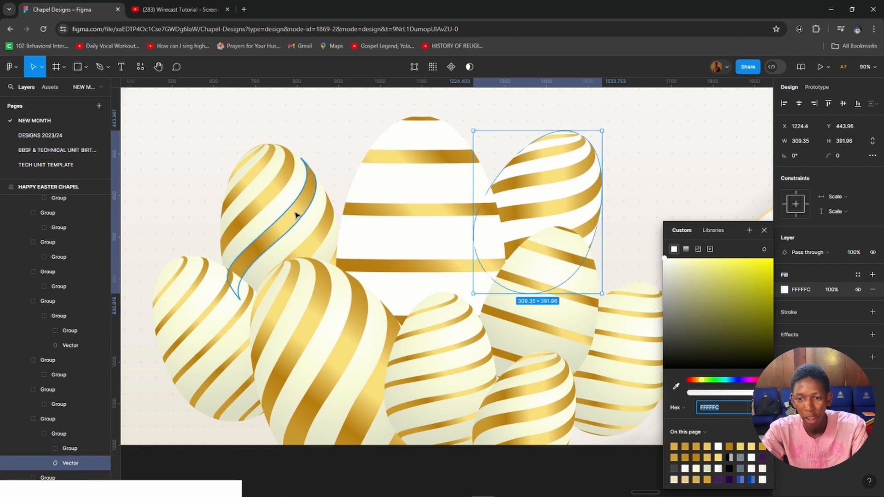
Change the body fills of the upper-left and far-left eggs from a radial gradient to solid FFFFFC.
left_click(282, 197)
left_click(785, 290)
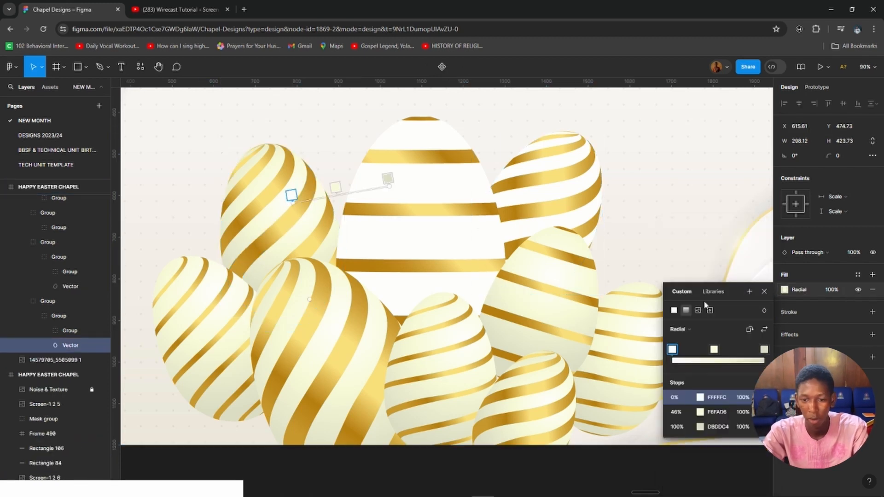
left_click(206, 304)
left_click(785, 290)
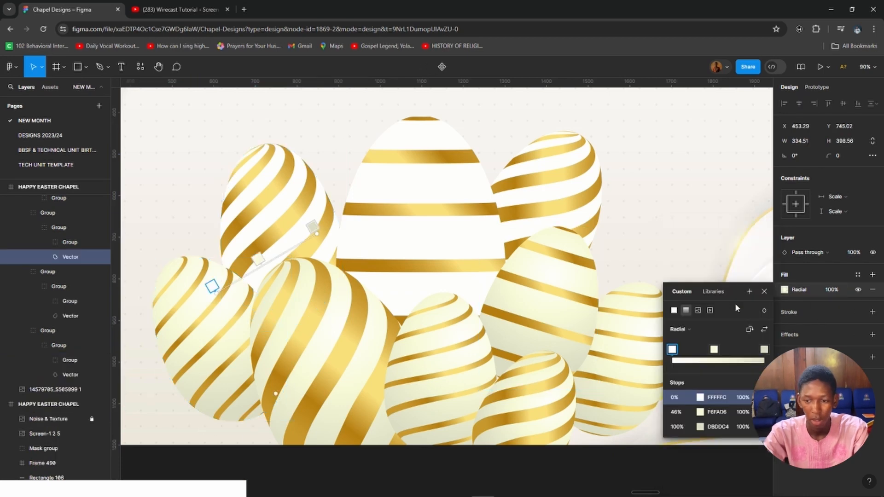
Change the large front-left egg's body fill to solid FFFFFC with the remaining lower eggs included in the same selection.
left_click(302, 314)
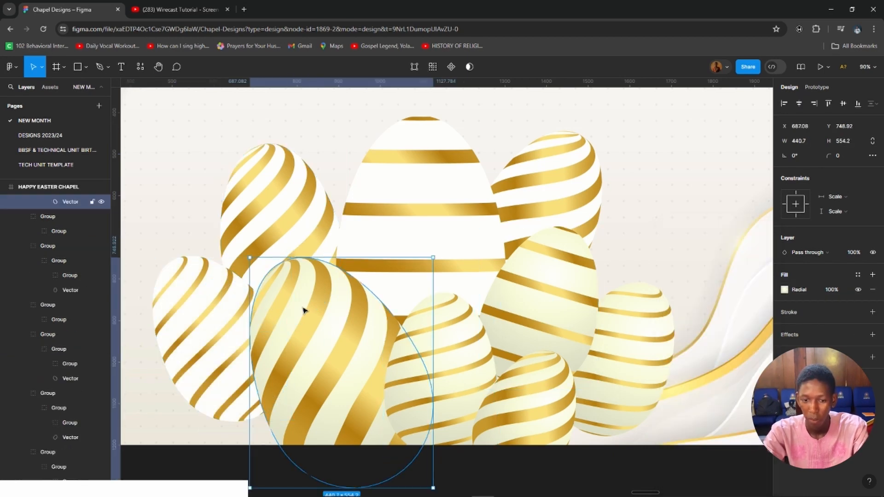
left_click(489, 367, "shift")
left_click(548, 379, "shift")
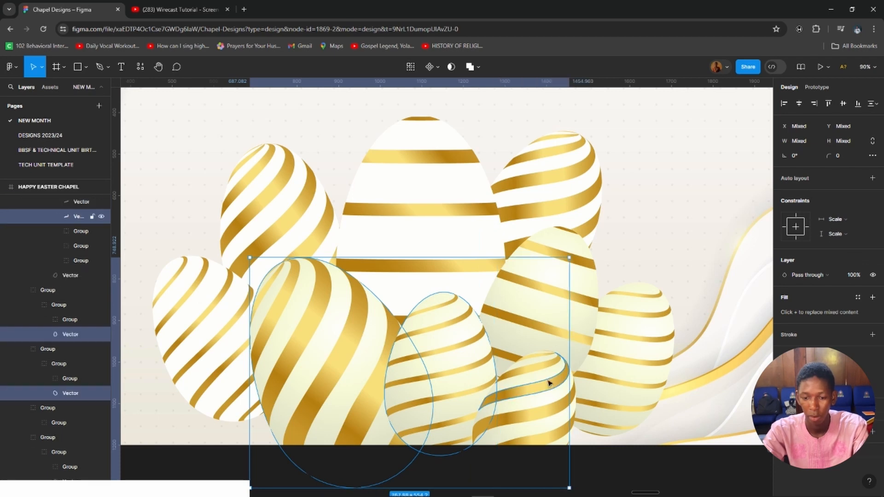
left_click(565, 278, "shift")
left_click(624, 338, "shift")
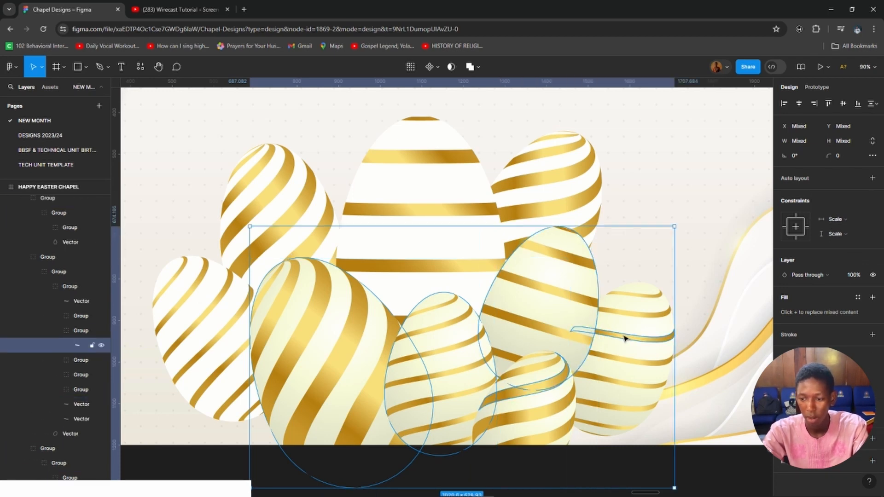
left_click(786, 400)
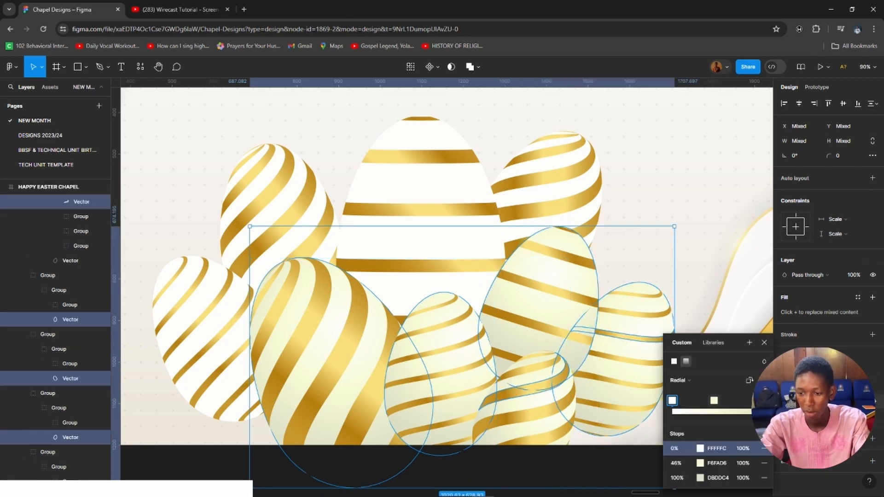
left_click(672, 363)
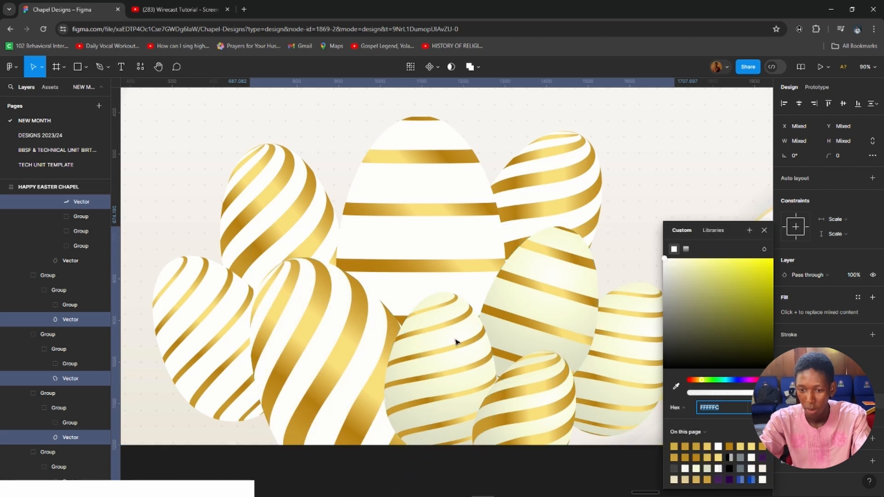
key("Escape")
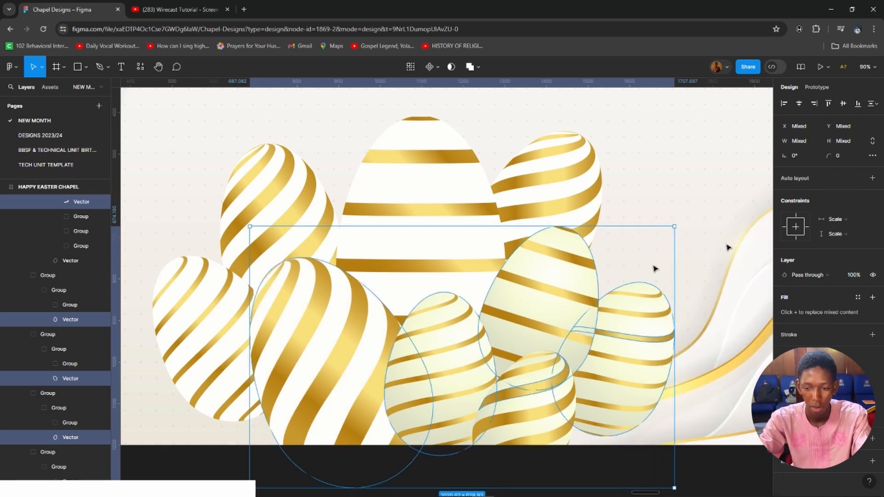
Change the body fills of the lower-centre egg and the tilted egg behind it on the right to solid FFFFFC.
left_click(459, 349)
double_click(468, 336)
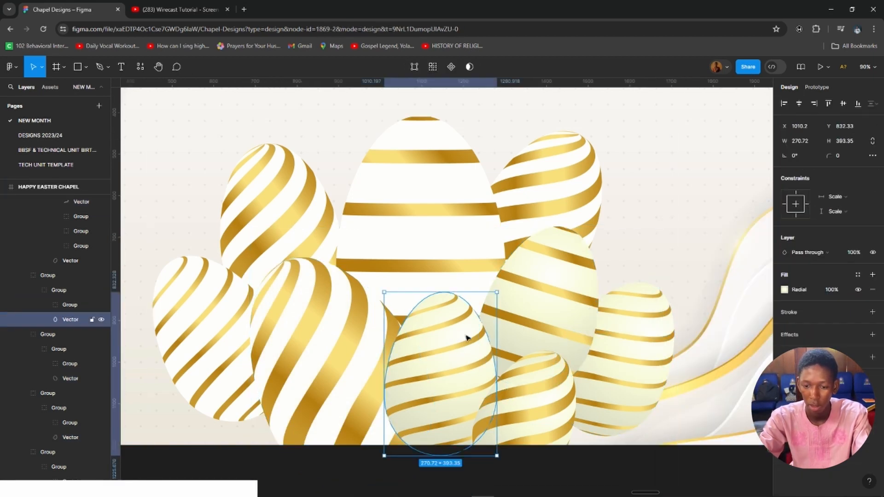
left_click(785, 290)
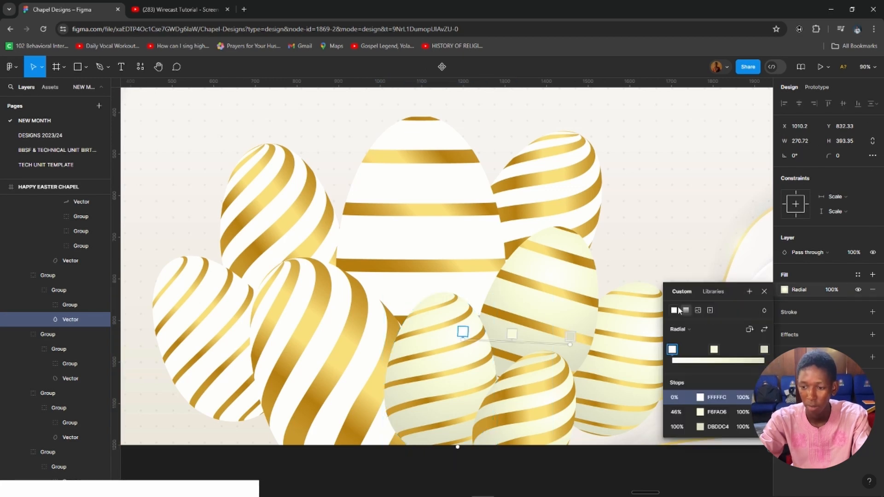
left_click(564, 311)
key("Escape")
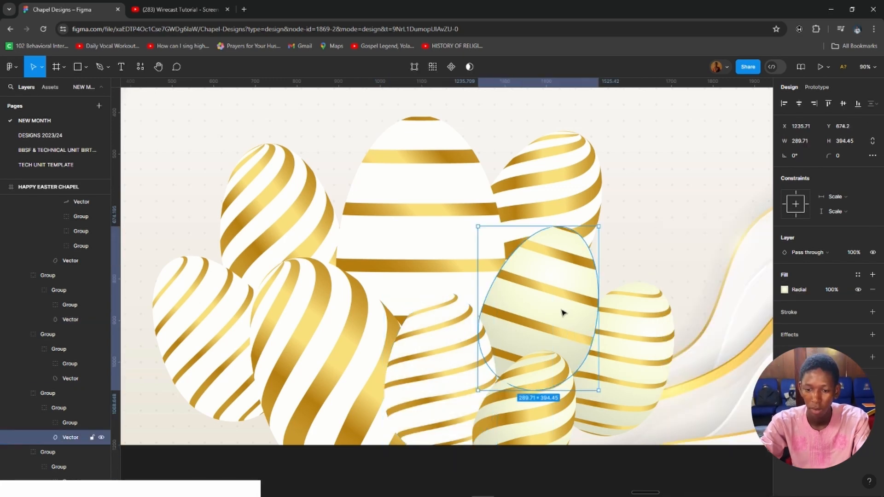
left_click(784, 289)
left_click(674, 312)
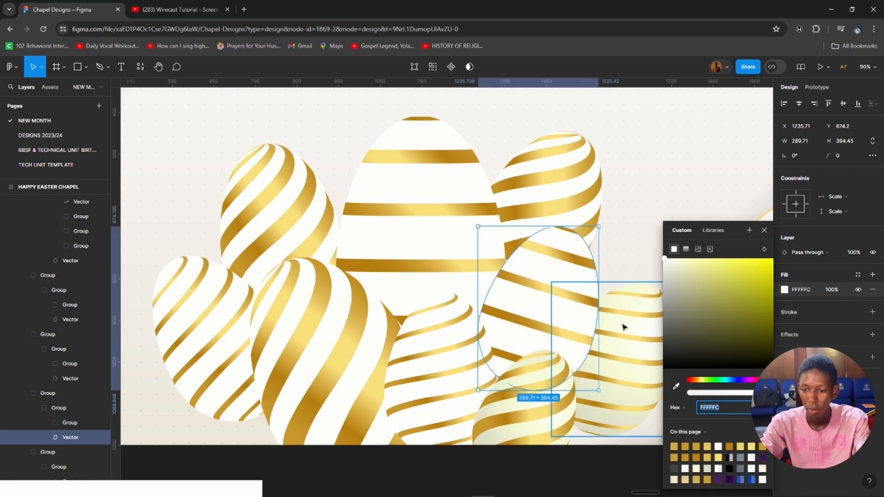
Change the body fills of the small bottom-front egg and the far-right egg from a radial gradient to solid FFFFFC.
left_click(518, 412)
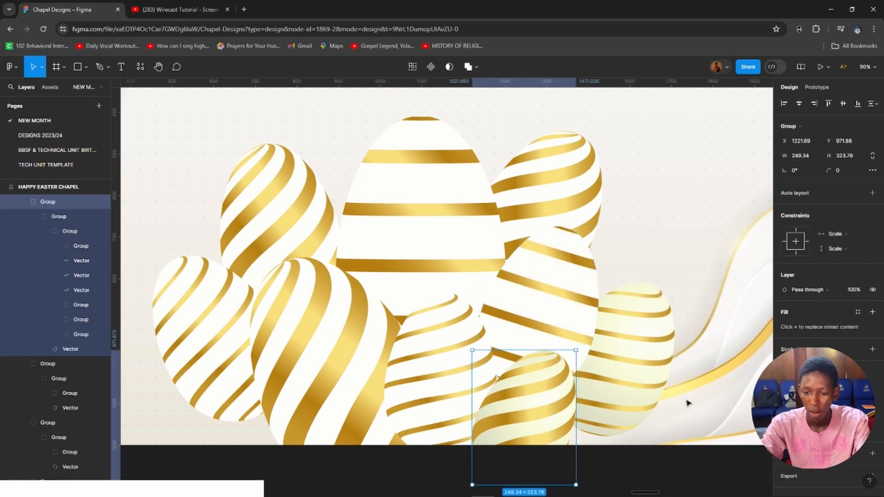
left_click(537, 402, "ctrl")
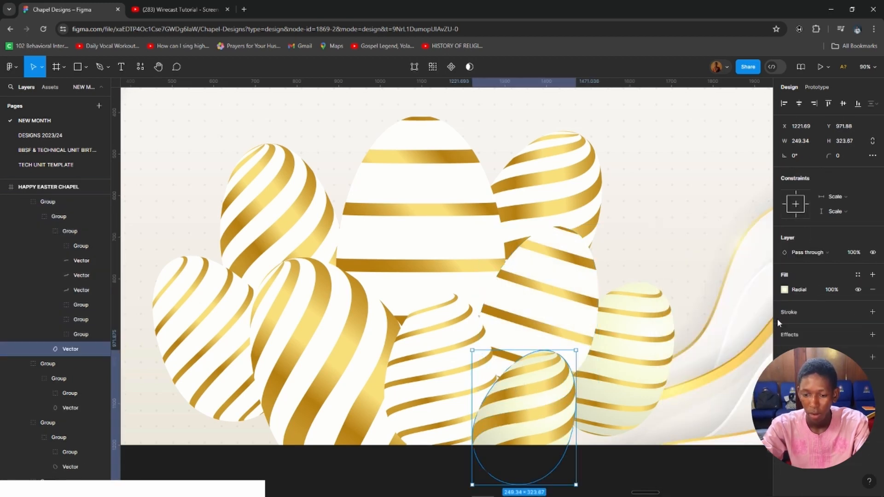
left_click(784, 290)
left_click(673, 312)
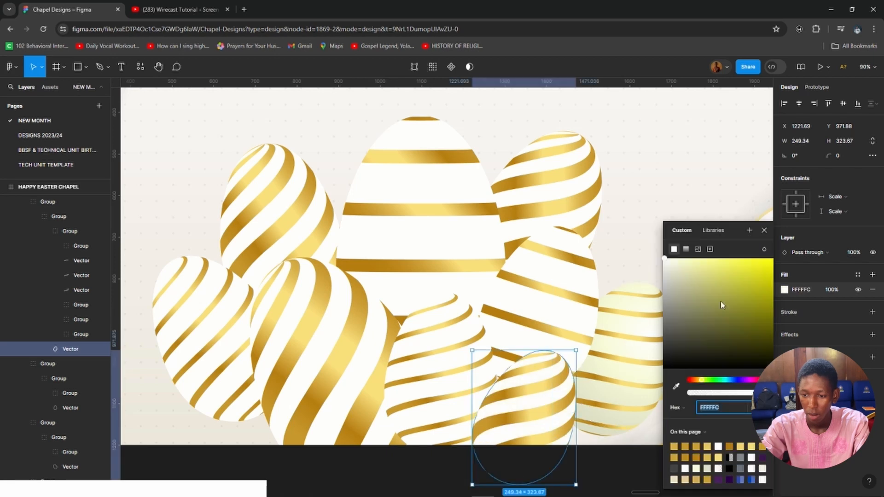
left_click(764, 230)
left_click(635, 332, "ctrl")
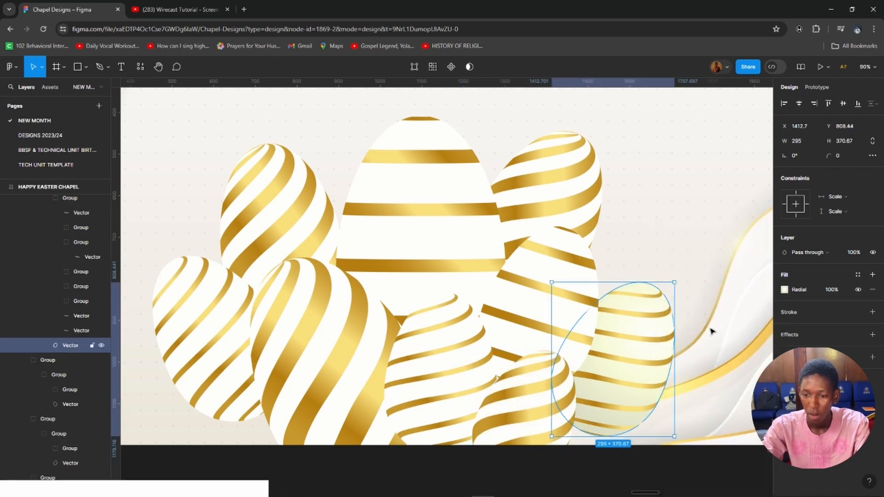
left_click(784, 291)
left_click(674, 310)
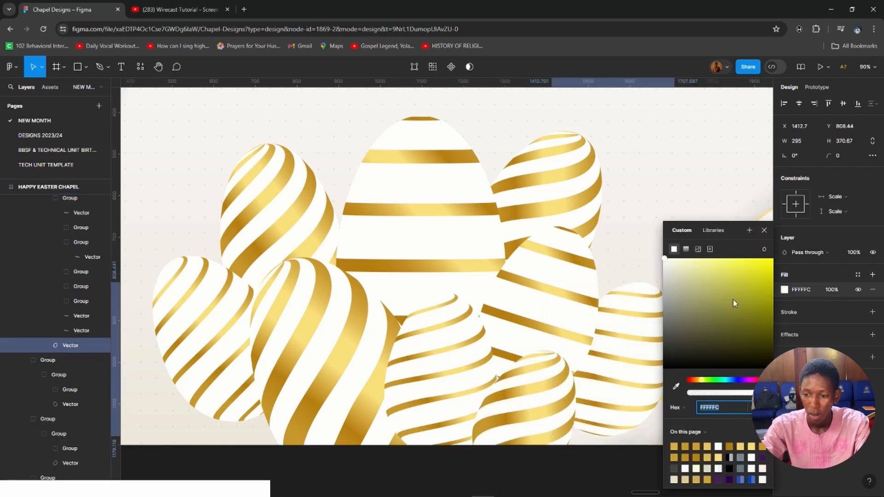
left_click(764, 230)
Review the recoloured egg cluster within the whole HAPPY EASTER CHAPEL frame and its surroundings on the canvas.
scroll(644, 325, "down", 5)
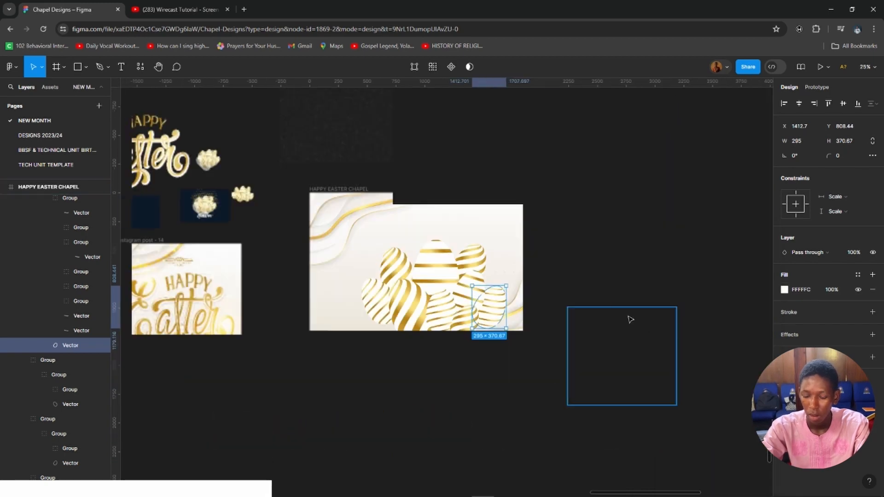
scroll(630, 323, "up", 4)
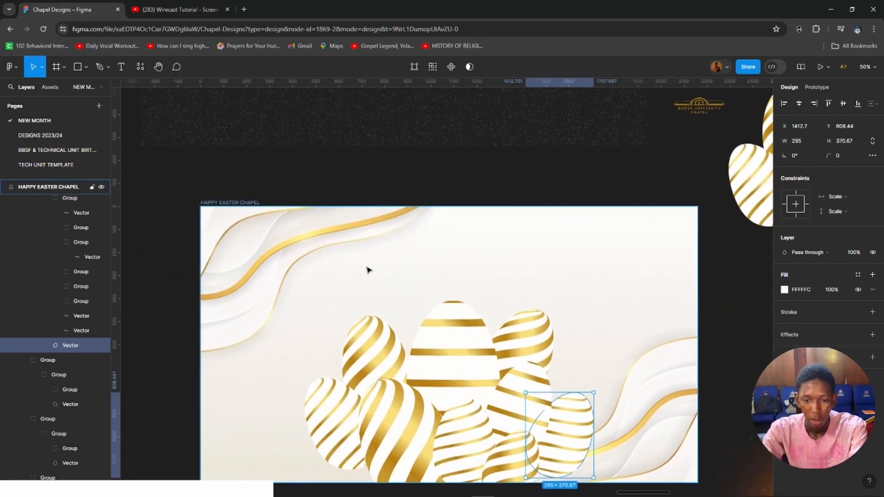
left_click(251, 208)
key("shift+2")
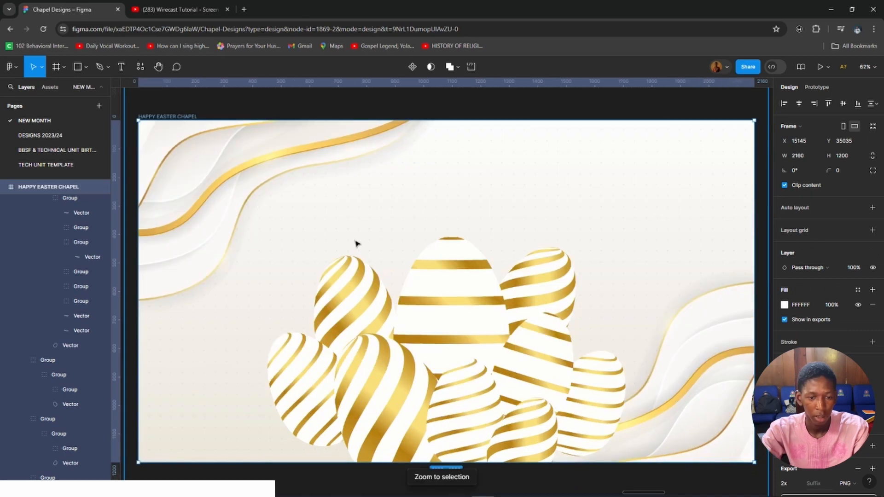
key("ctrl+minus")
left_click_drag(618, 298, 608, 410)
left_click_drag(677, 346, 517, 288)
left_click_drag(570, 310, 662, 305)
left_click_drag(502, 334, 627, 316)
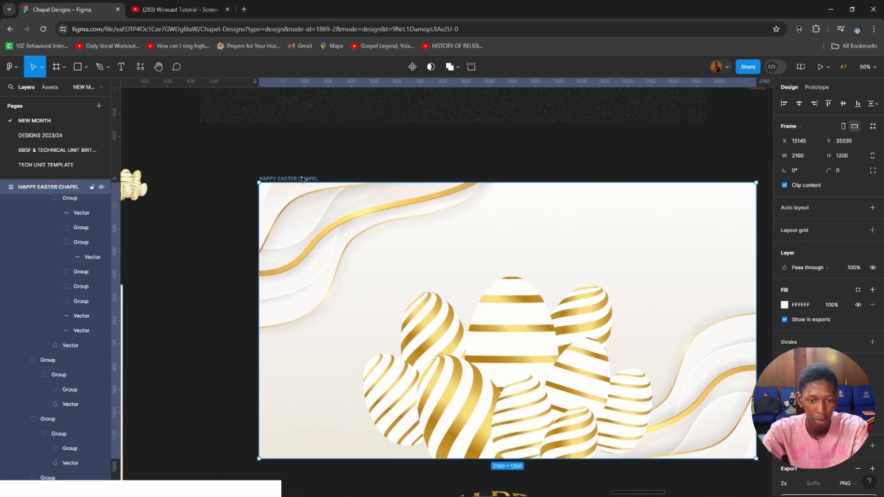
Centre the whole egg cluster horizontally in the HAPPY EASTER CHAPEL frame.
key("shift+2")
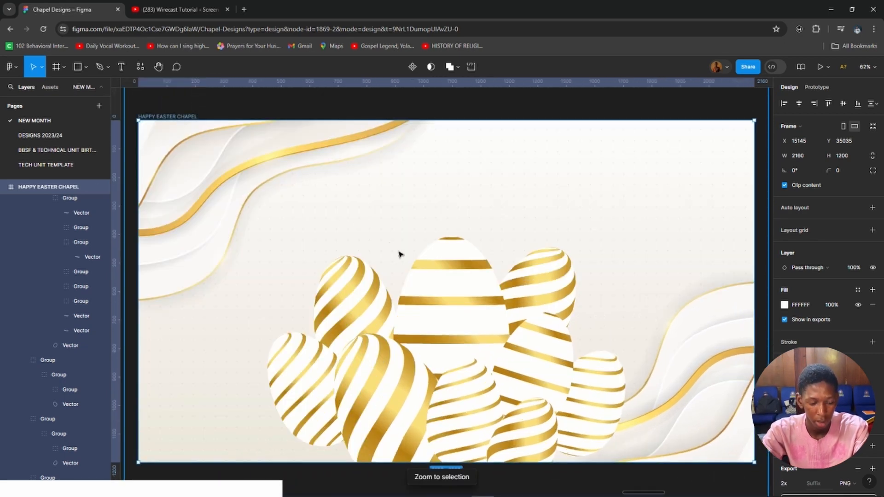
left_click(456, 316)
key("alt+h")
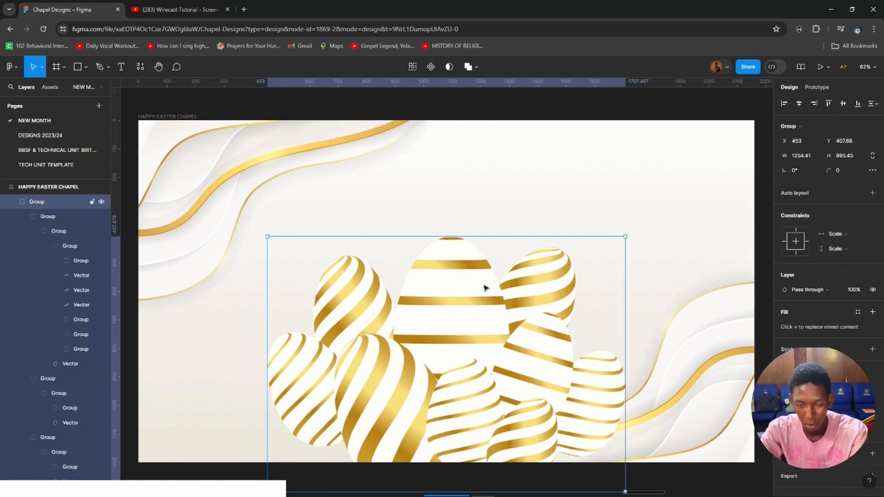
Find the frame with the black HAPPY Easter lettering and examine its artwork and lettering group up close.
scroll(481, 288, "down", 5)
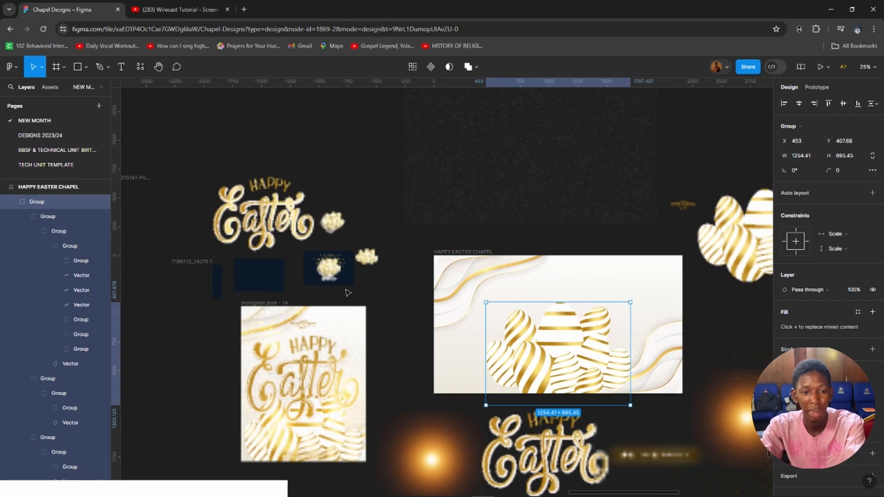
scroll(460, 313, "left", 10)
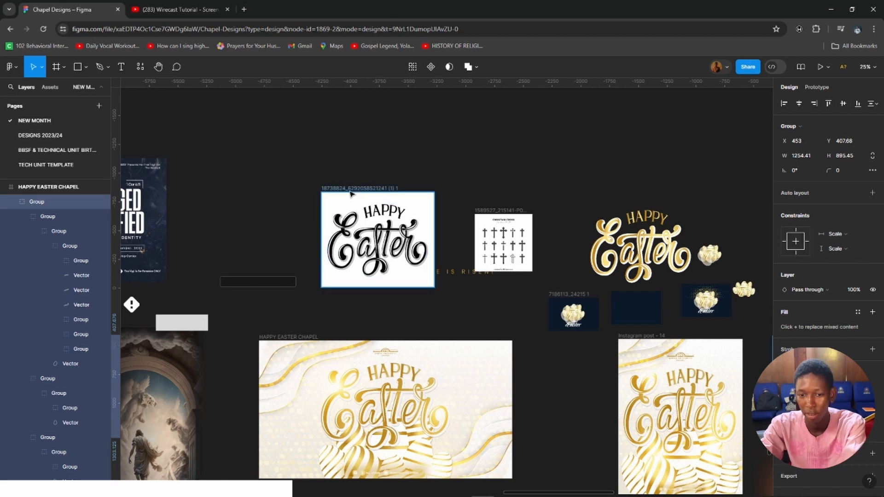
left_click(397, 204)
key("shift+2")
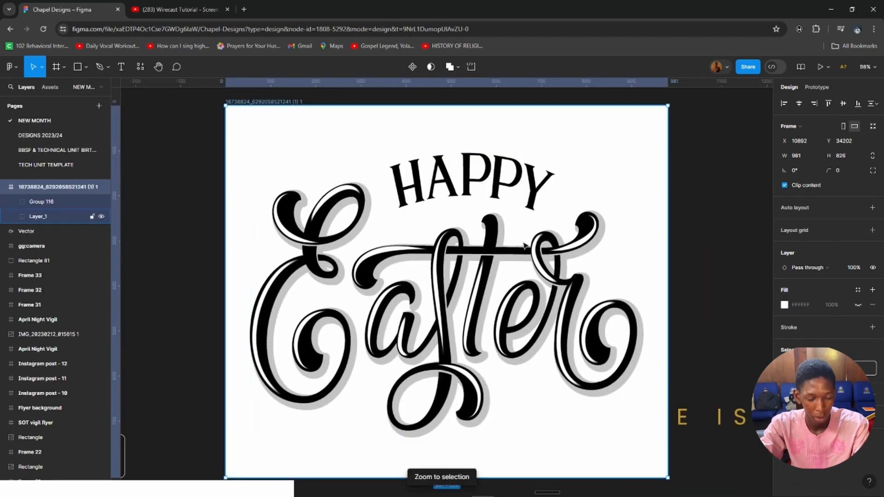
left_click(739, 432)
left_click_drag(737, 430, 800, 473)
left_click(188, 106)
key("shift+2")
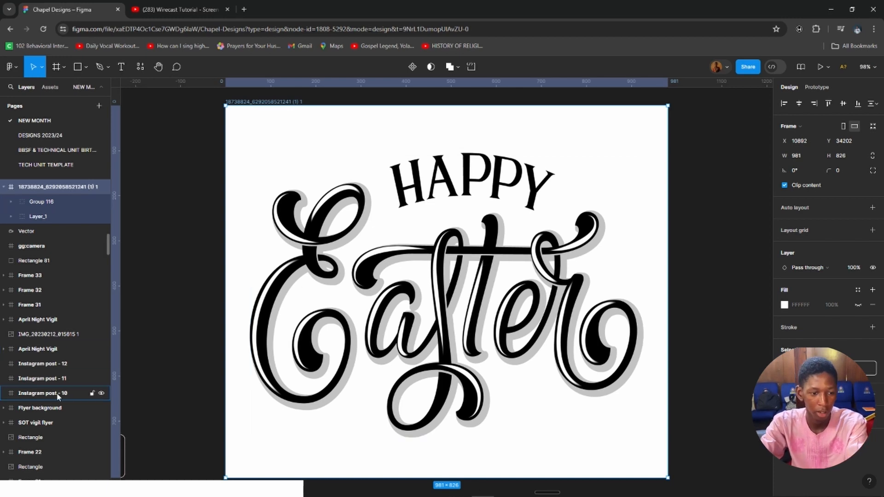
scroll(52, 402, "down", 1)
scroll(52, 404, "down", 1)
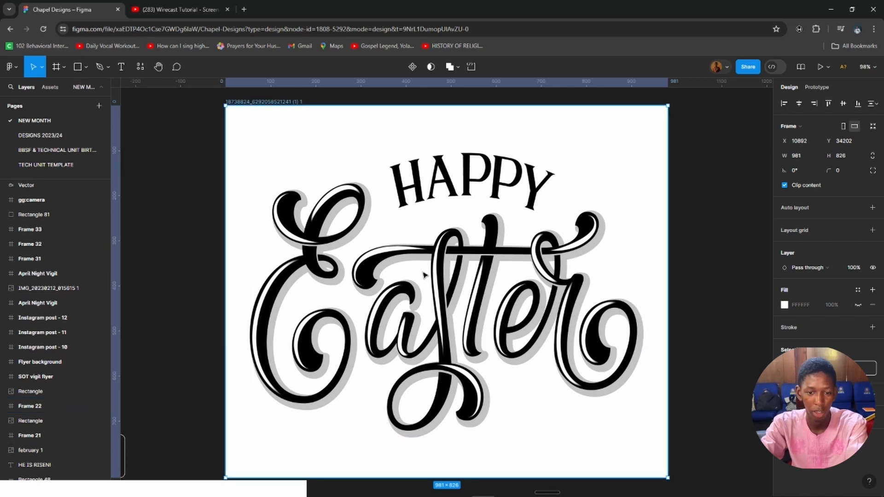
left_click(311, 271)
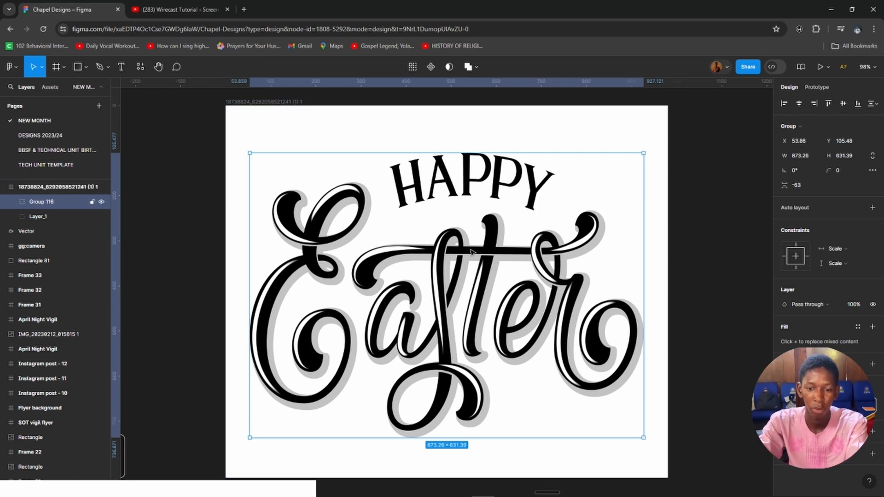
scroll(476, 251, "down", 5)
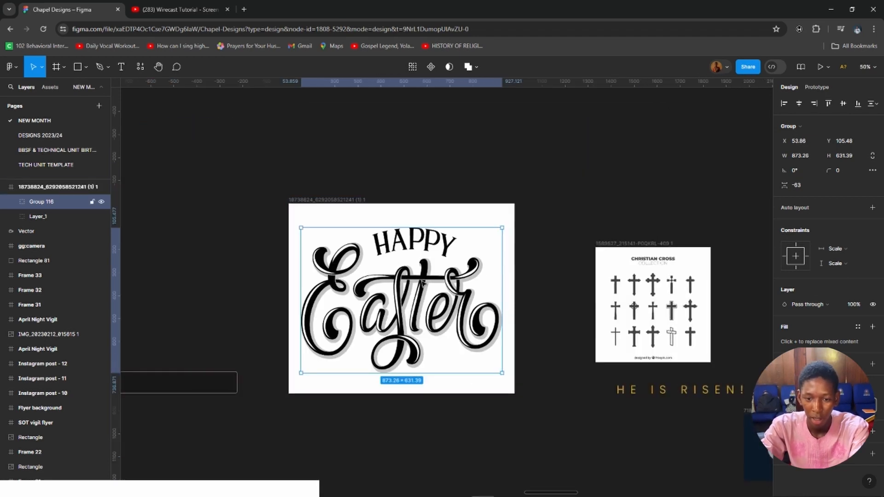
key("shift+2")
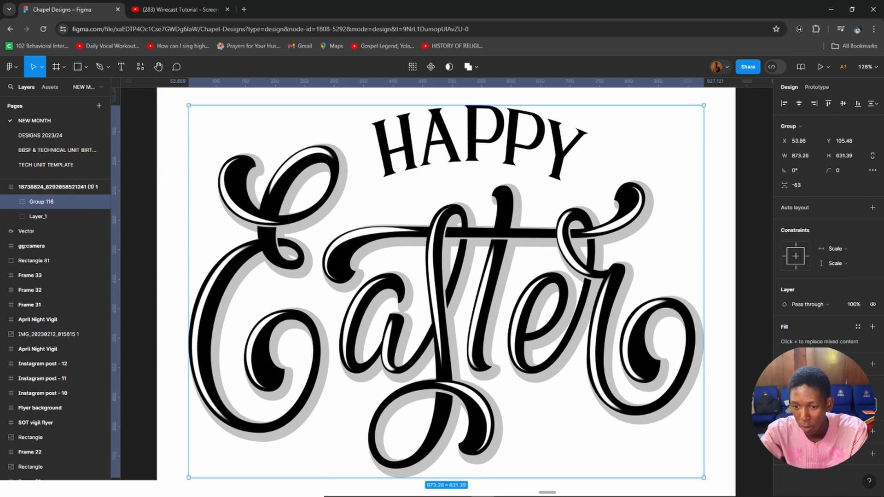
Duplicate the black HAPPY Easter lettering frame and place the copy to the upper right of the original.
left_click(829, 405)
scroll(824, 405, "down", 1)
left_click_drag(662, 370, 442, 373)
scroll(441, 374, "down", 1)
left_click_drag(569, 301, 615, 309)
scroll(496, 294, "down", 2)
left_click(346, 216)
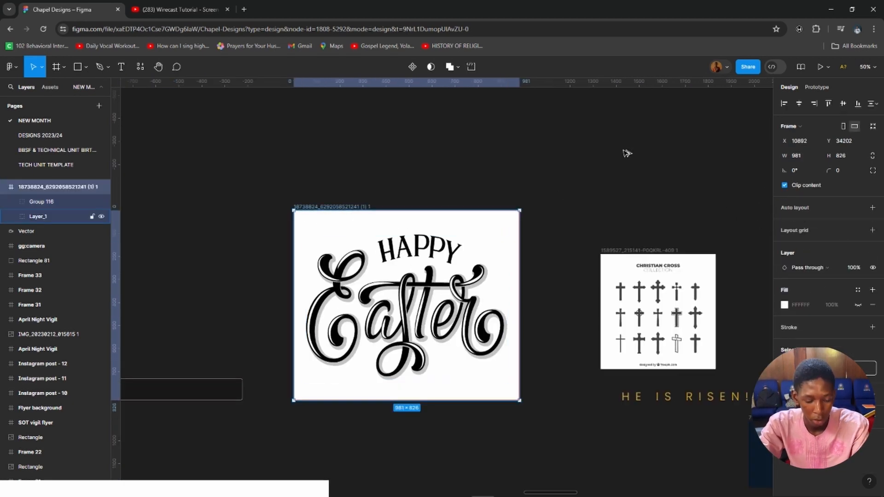
left_click_drag(624, 151, 664, 108, "alt")
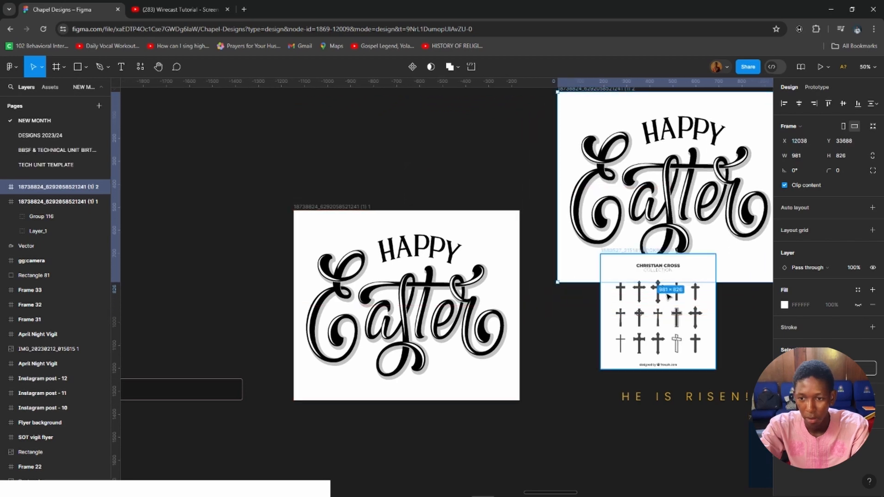
Move the Christian Cross Collection frame to the upper left of the original lettering and select the duplicated lettering frame.
left_click(669, 296)
left_click_drag(669, 296, 366, 186)
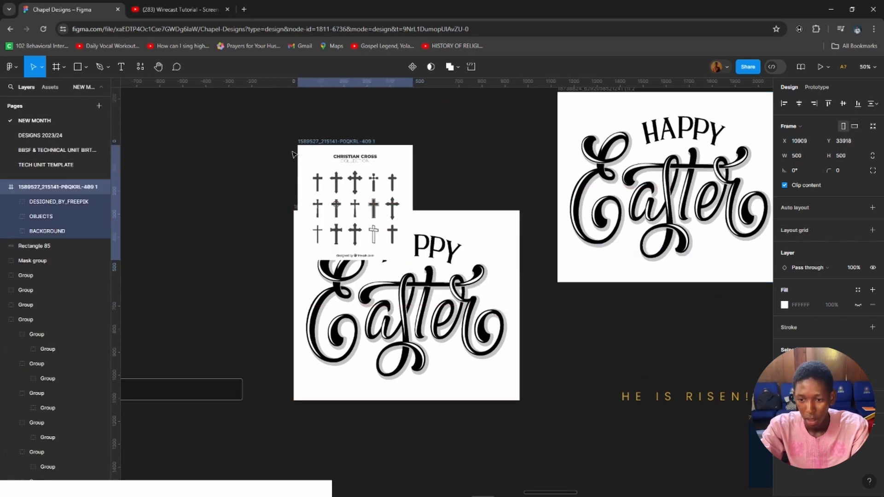
left_click_drag(292, 154, 199, 137)
left_click(608, 95)
key("shift+2")
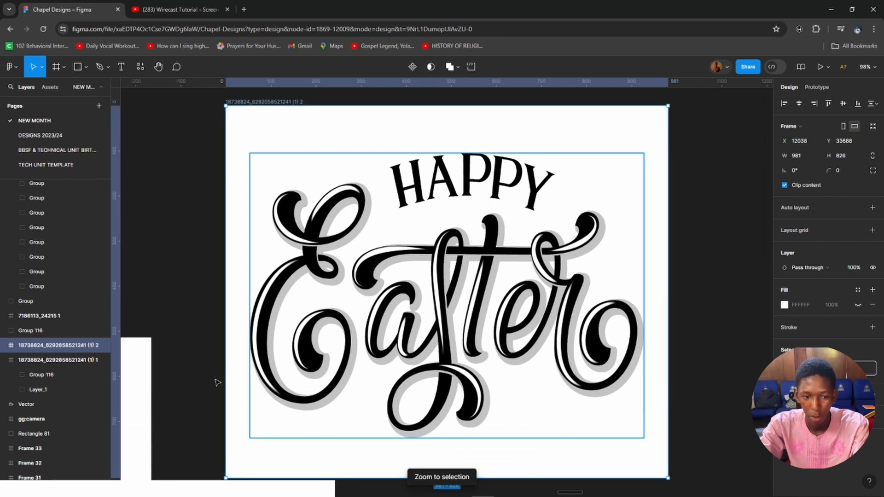
Try recolouring the duplicate's black lettering with the gold gradient library style named he, and undo it.
left_click_drag(218, 382, 355, 321)
left_click_drag(513, 266, 373, 330)
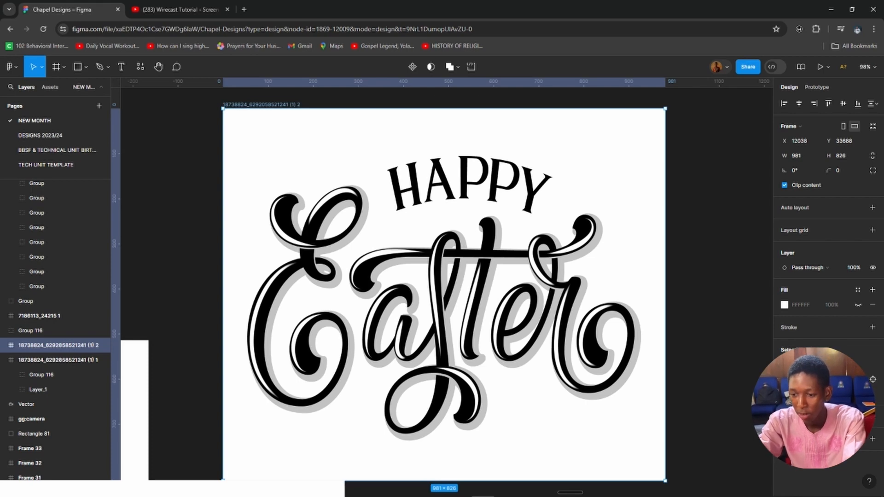
left_click(784, 379)
left_click(716, 232)
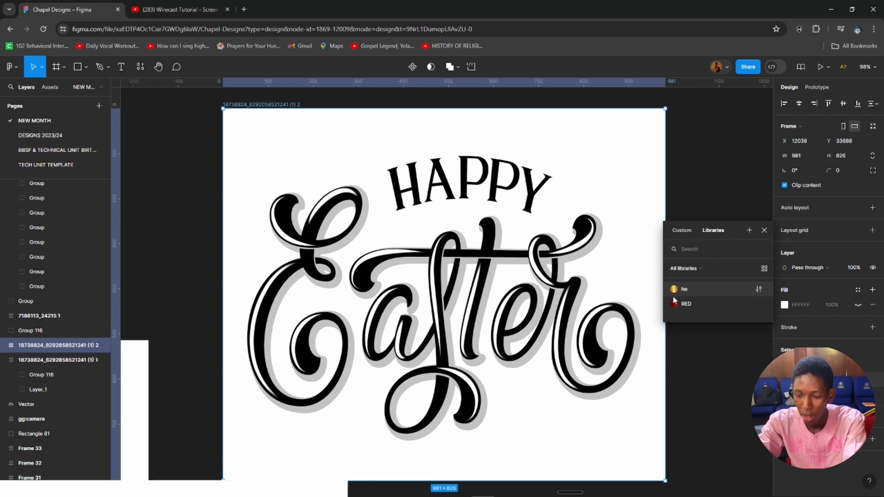
left_click(688, 290)
left_click(721, 289)
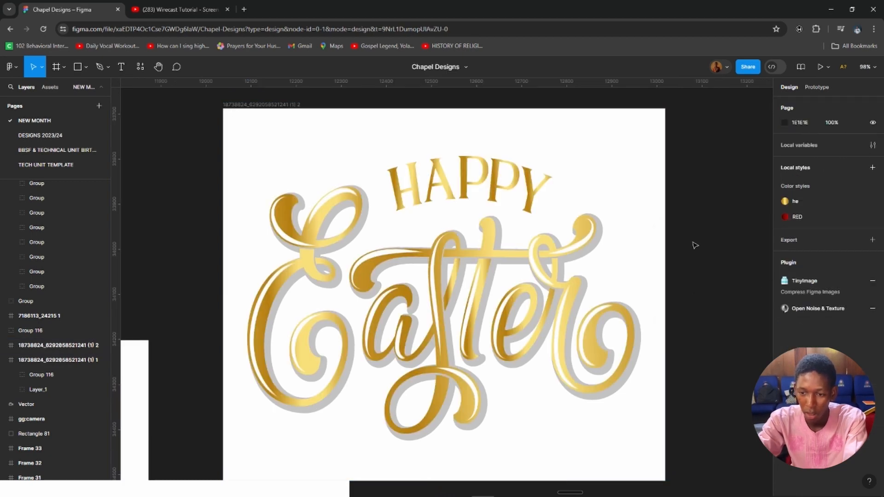
left_click(852, 219)
left_click(594, 262)
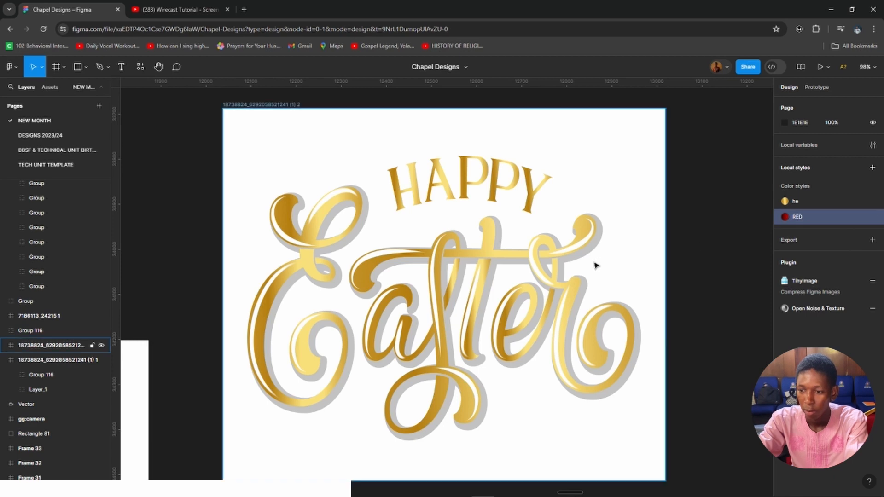
key("ctrl+z")
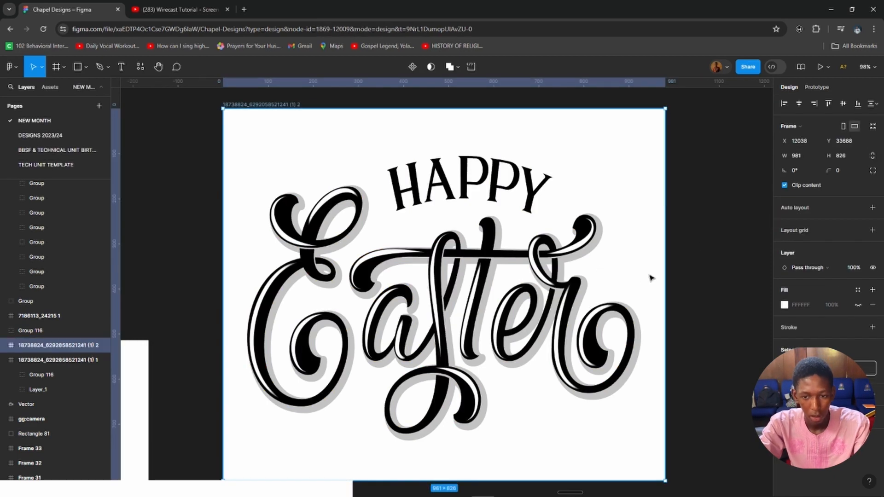
Rename the he gradient colour style in the library to gold.
left_click(784, 304)
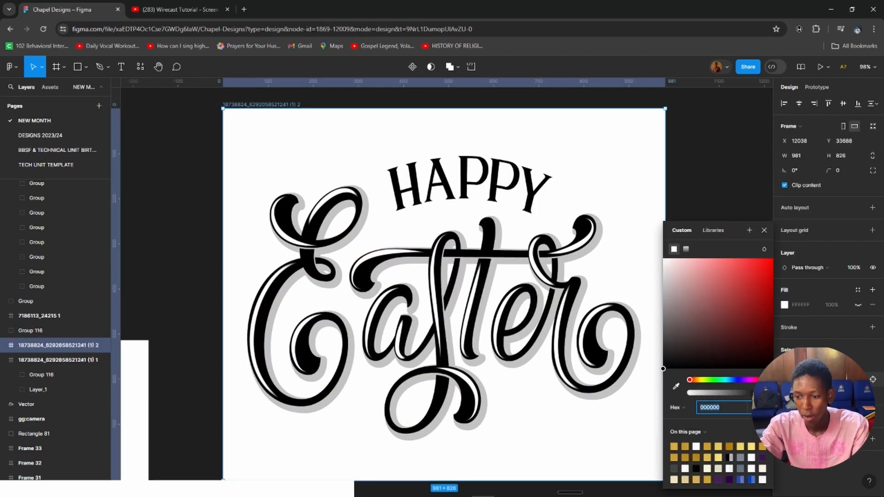
left_click(713, 231)
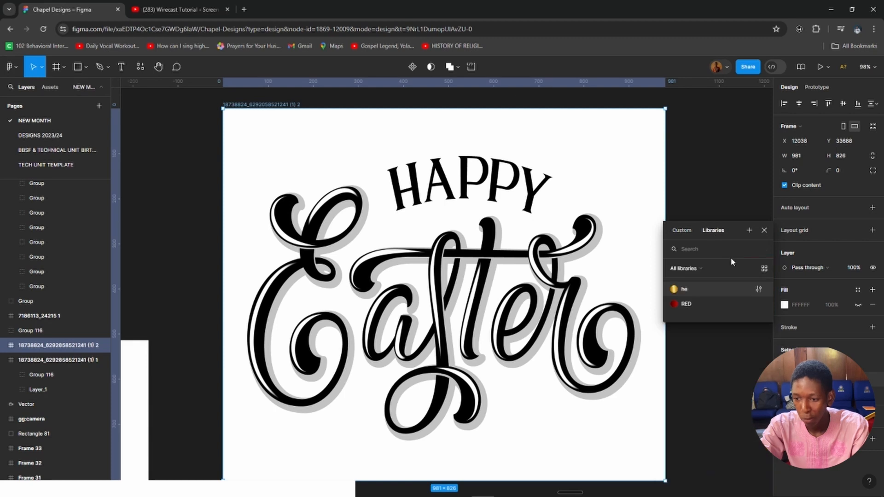
left_click(759, 289)
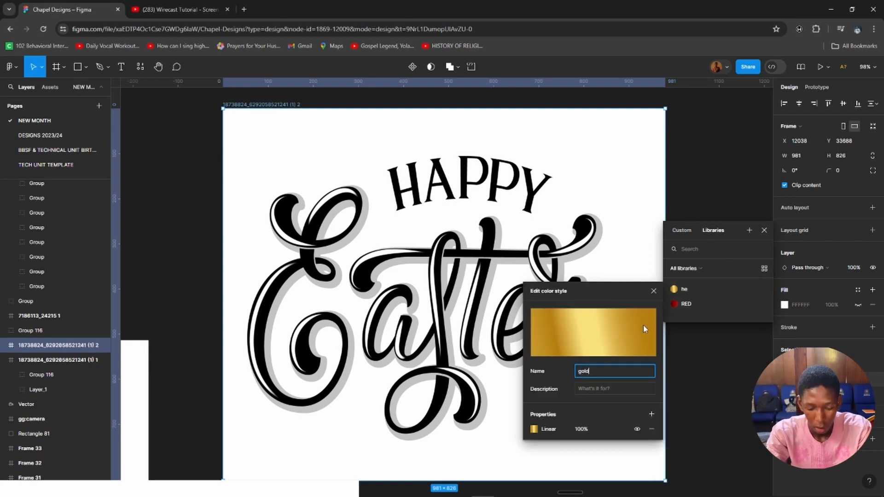
type("gold")
left_click(653, 291)
left_click(764, 232)
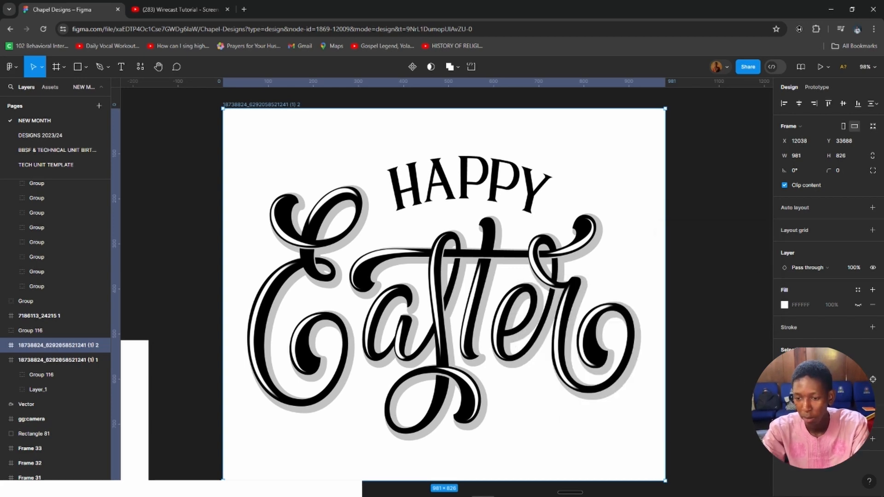
Apply the gold library style to all black parts of the duplicated HAPPY Easter lettering.
left_click(785, 365)
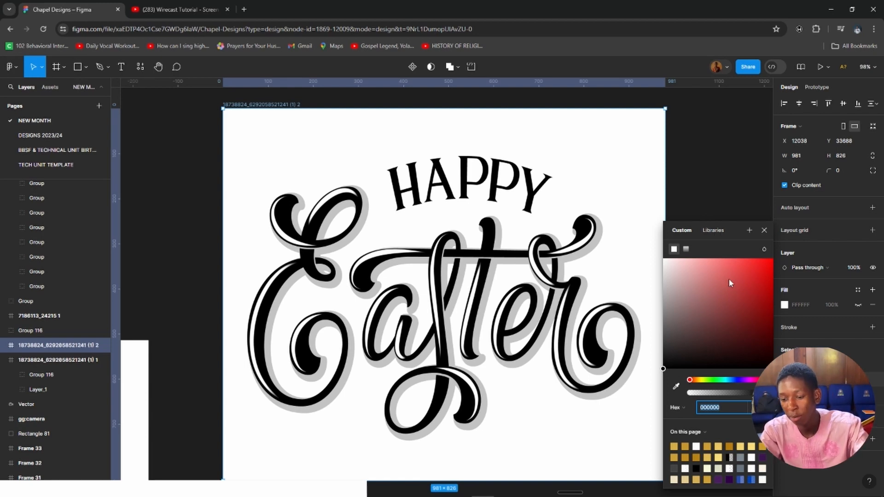
left_click(714, 231)
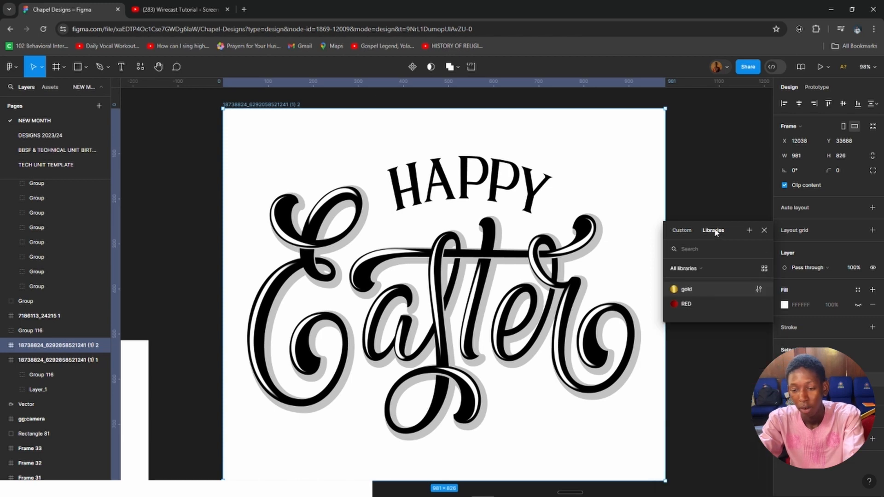
left_click(677, 290)
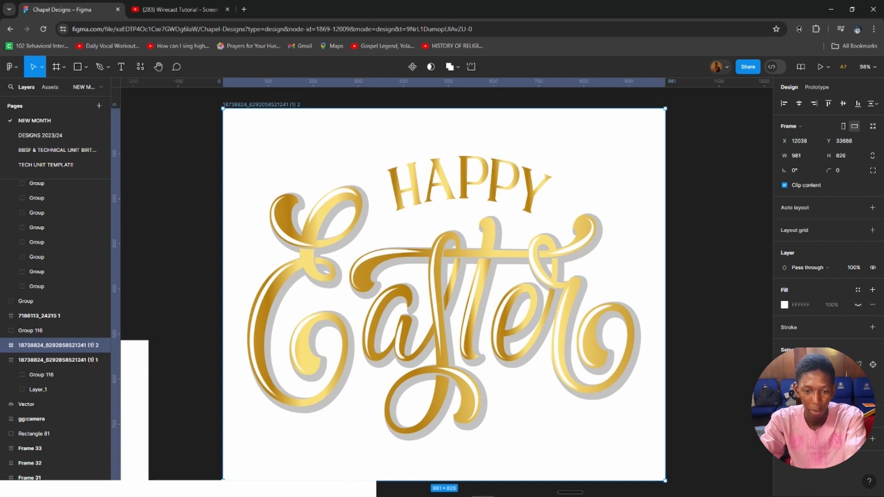
Try moving the dark B57E10 stop of the gold style's linear gradient to 23%, and undo it.
left_click(785, 365)
left_click(754, 425)
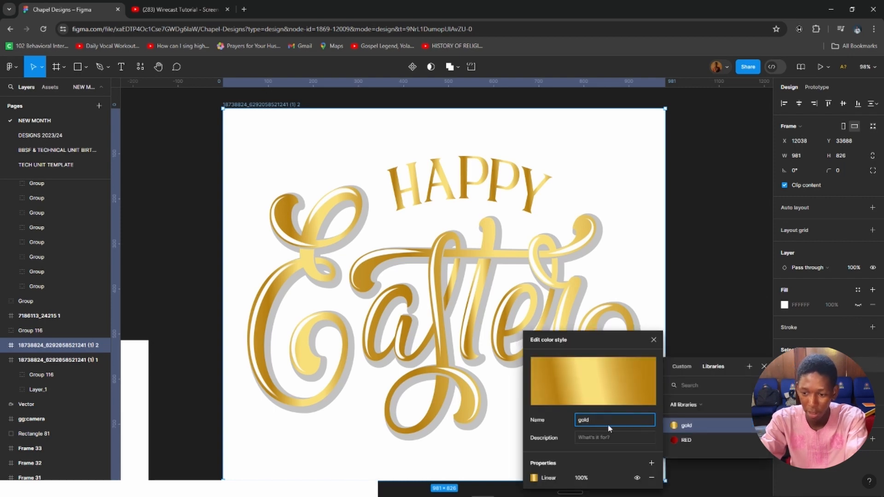
left_click(533, 478)
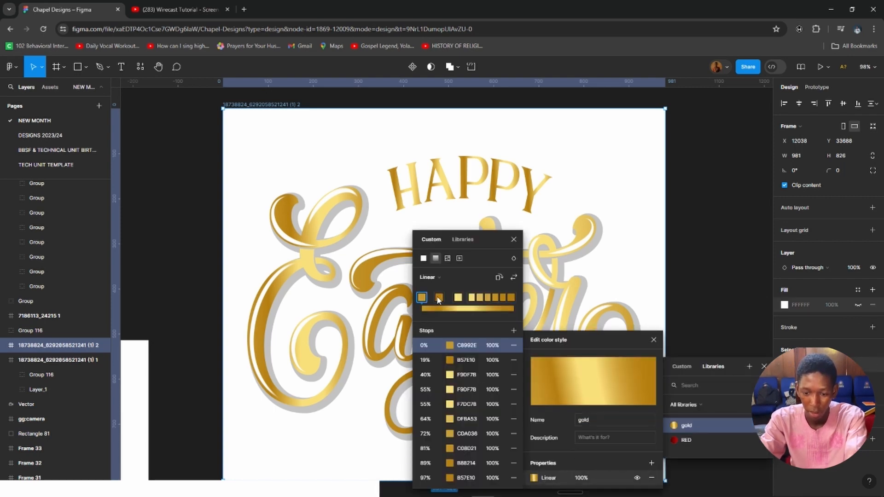
left_click_drag(437, 298, 440, 307)
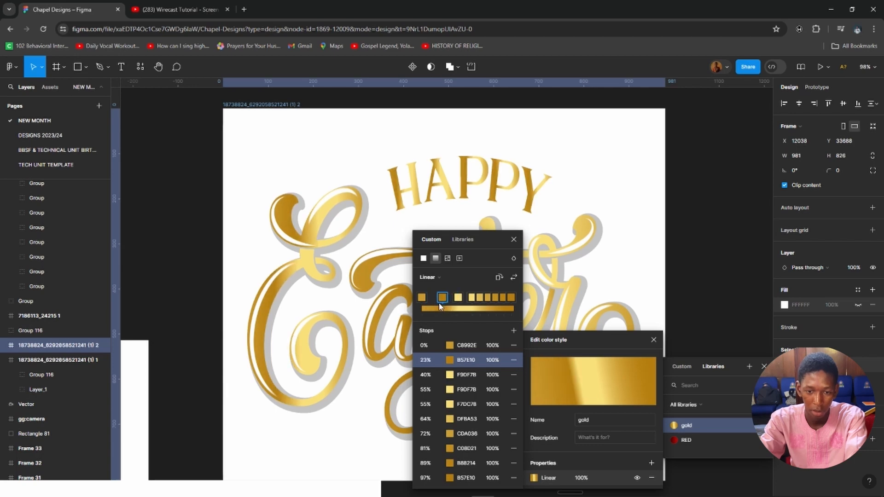
key("ctrl+z")
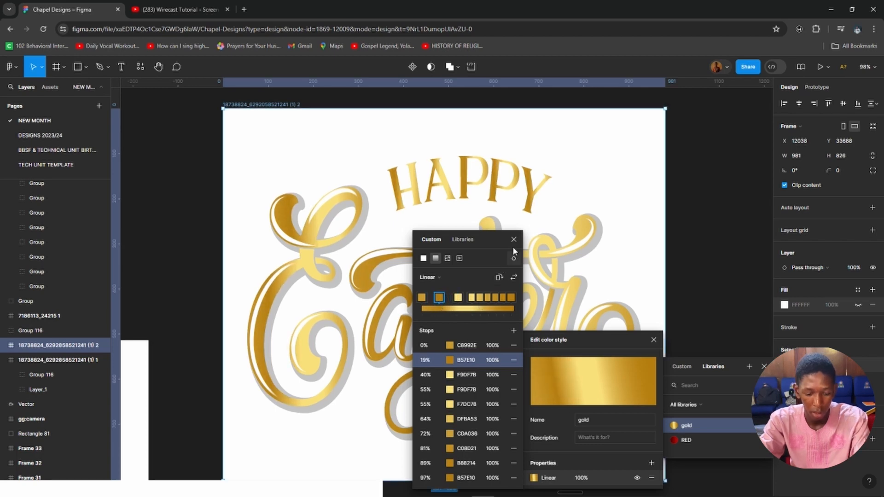
left_click(514, 239)
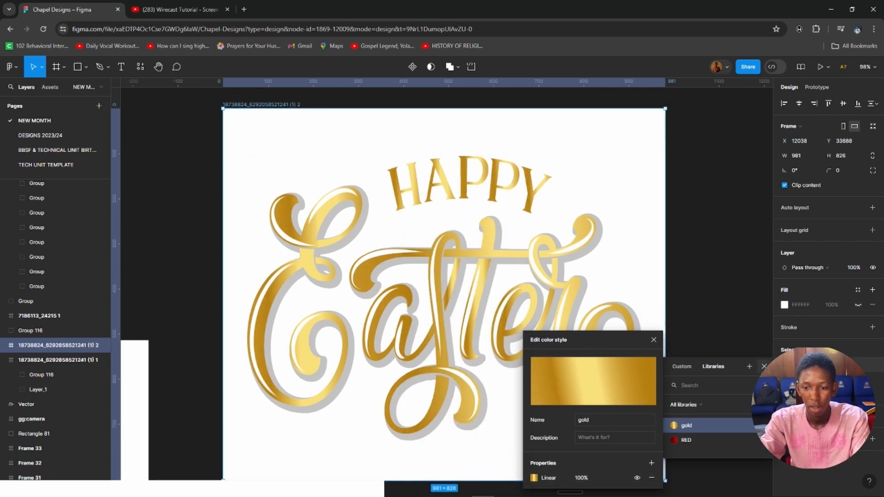
left_click(763, 366)
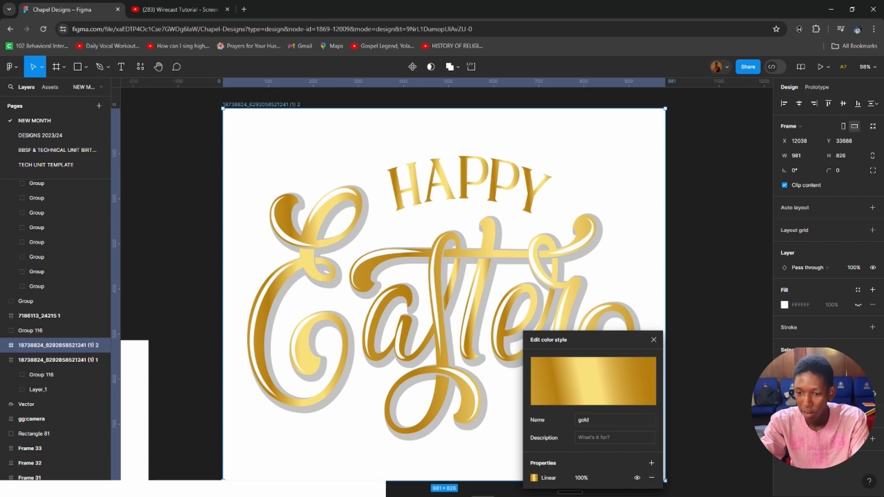
left_click(654, 340)
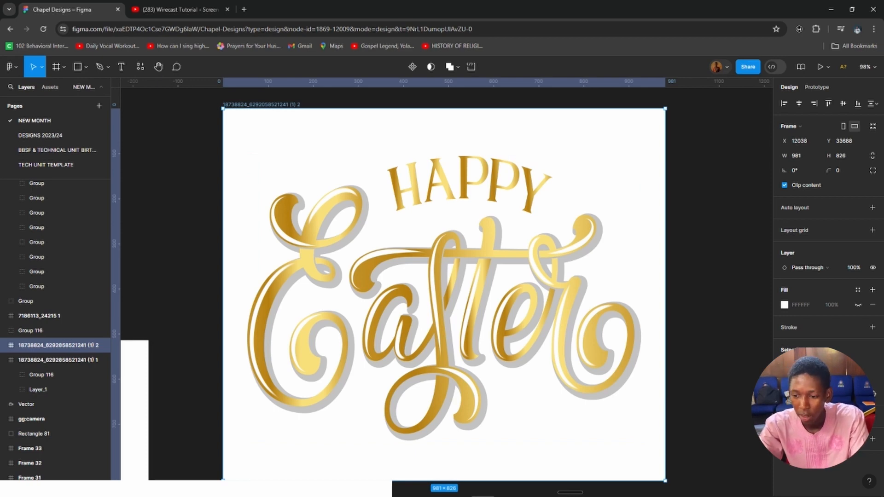
Change the grey shadow colour behind the duplicated gold lettering to near-white FCFCFC.
left_click(785, 394)
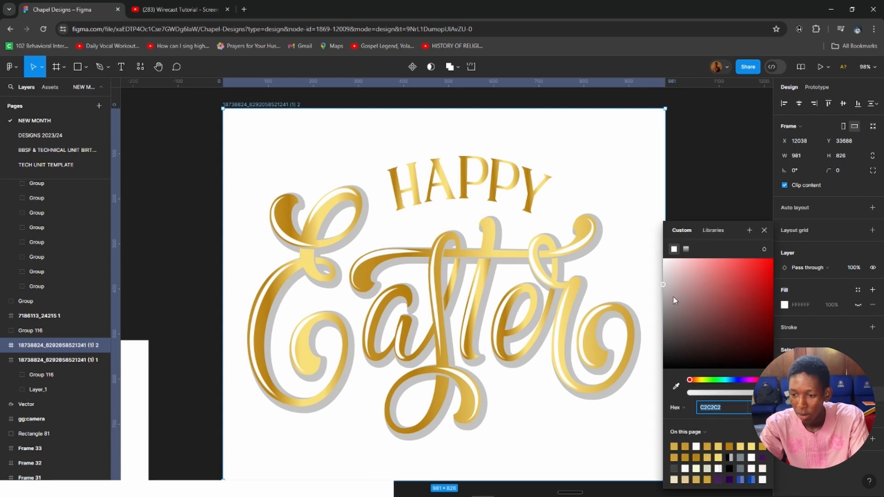
left_click_drag(673, 300, 653, 258)
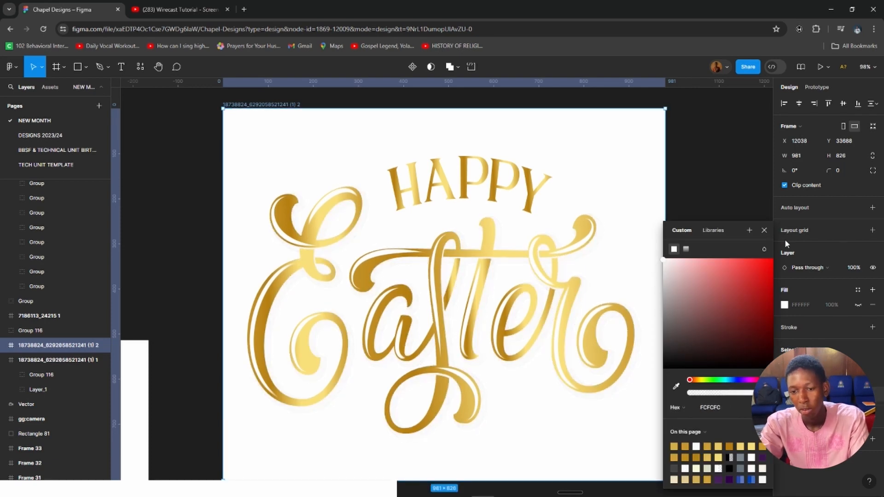
left_click(764, 231)
Select the gold lettering group and compare it with the black original and the finished white-outlined lettering.
left_click(536, 255)
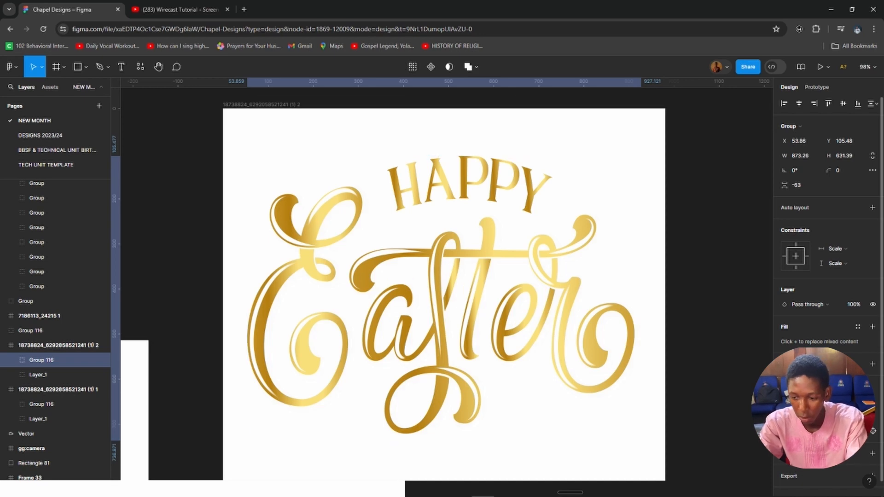
key("Escape")
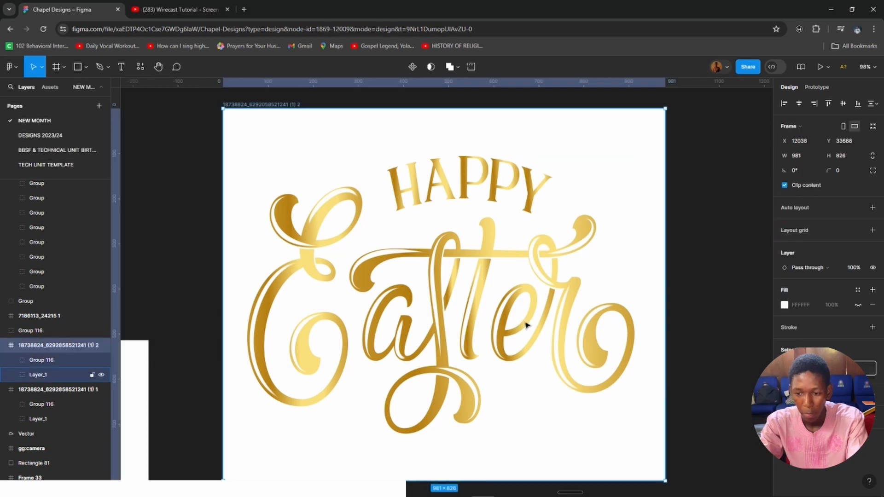
left_click(556, 331)
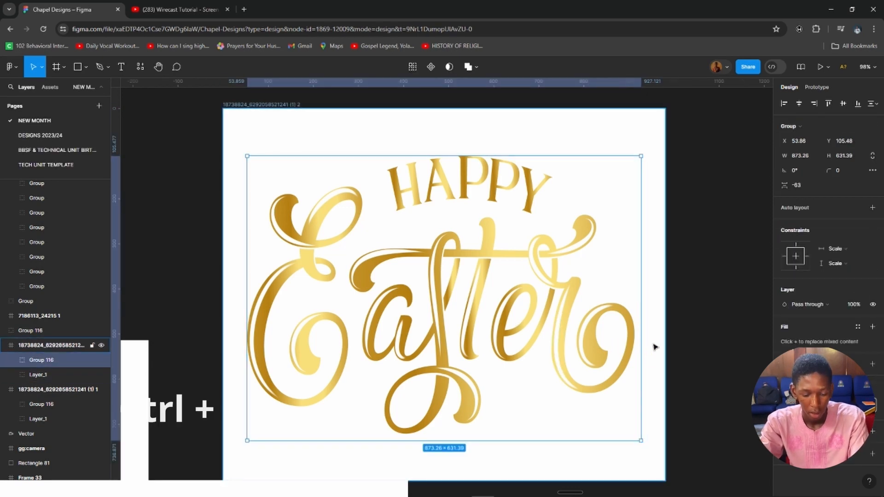
left_click_drag(656, 336, 502, 348)
left_click_drag(378, 334, 548, 311)
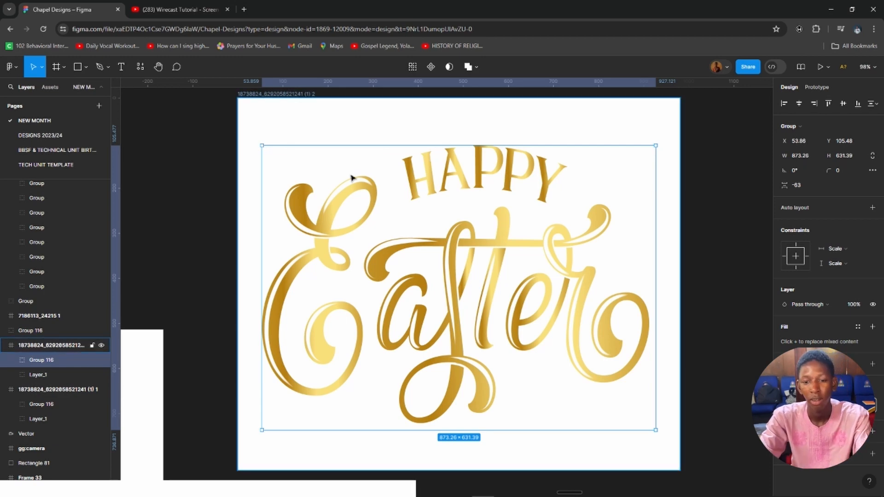
scroll(407, 277, "down", 5)
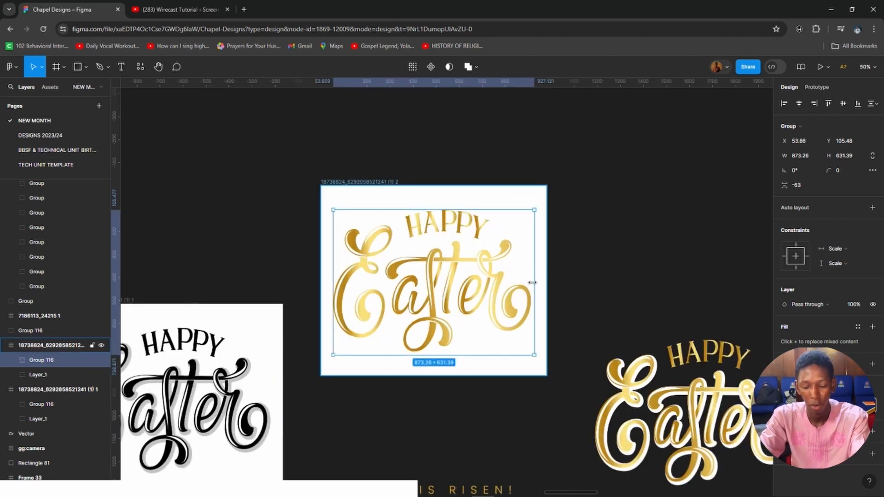
scroll(522, 288, "right", 5)
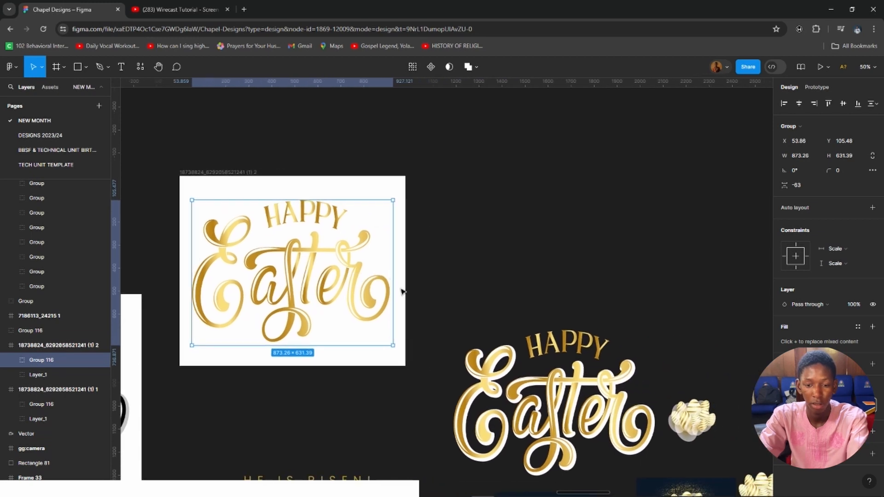
scroll(421, 297, "left", 4)
scroll(420, 296, "up", 2)
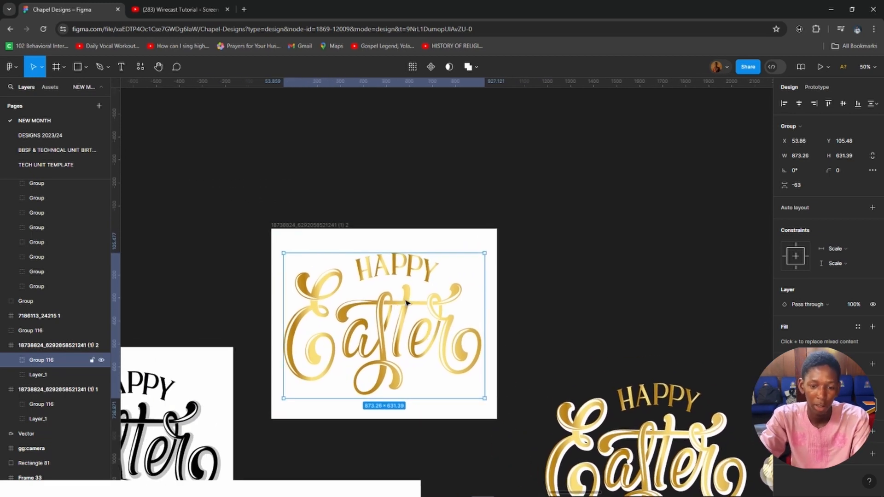
key("shift+2")
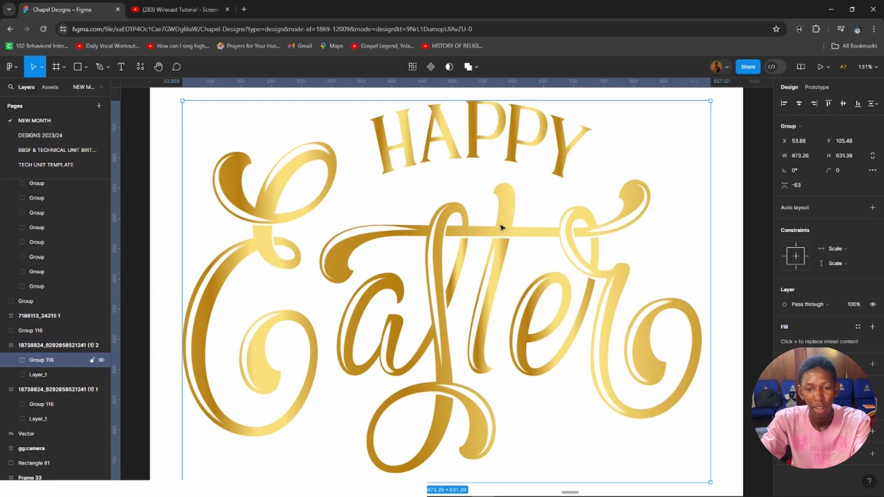
Inspect the lettering group's nested layers down to the white highlight vectors in the tall central stroke of Easter.
key("Return")
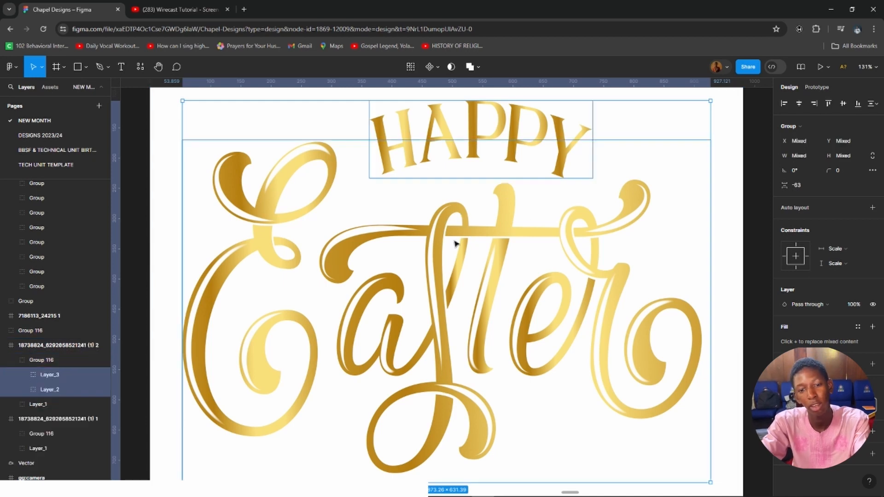
key("Return")
key("Return")
left_click(437, 266)
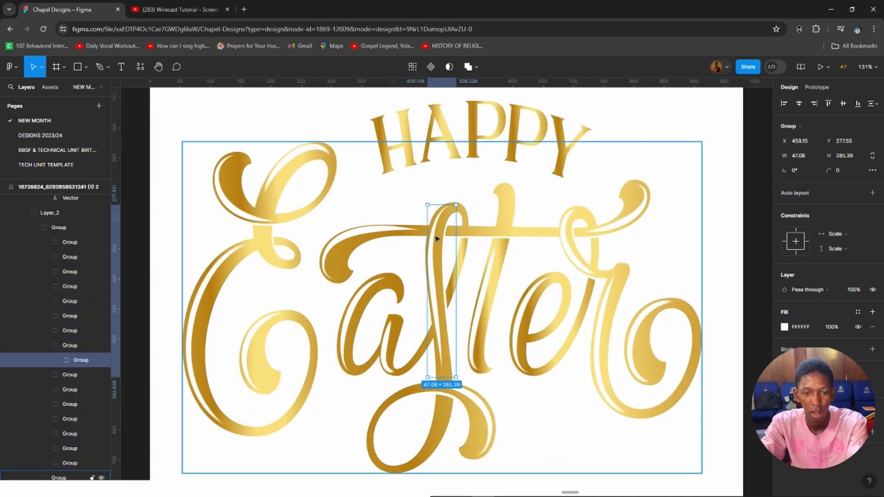
key("Return")
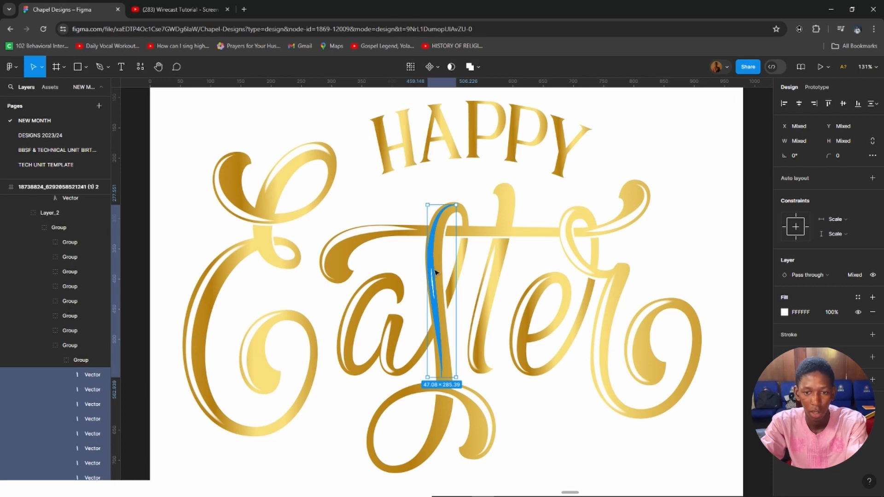
key("ctrl+minus")
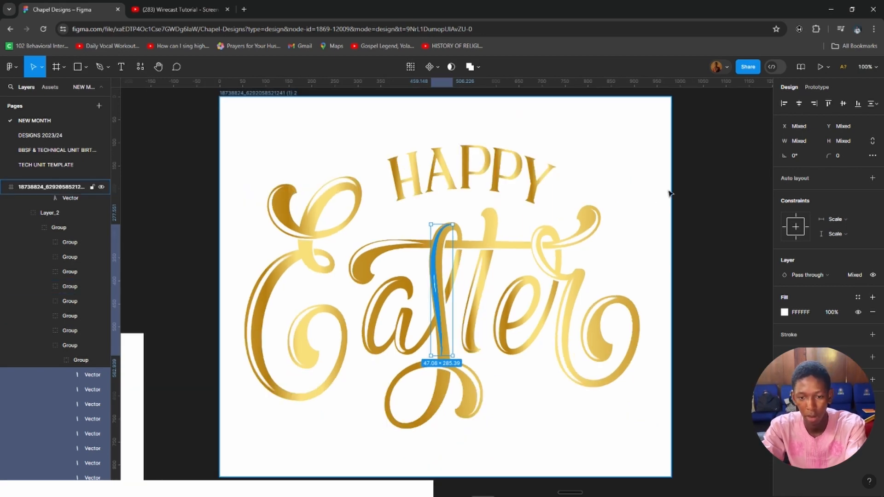
Clear the nested selection and select the whole gold HAPPY Easter lettering group in the duplicated frame.
left_click(687, 191)
double_click(482, 217)
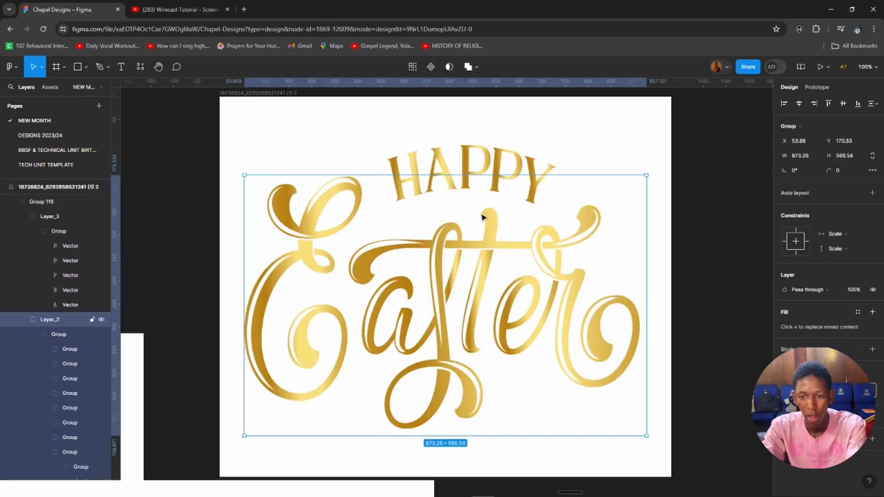
left_click(696, 217)
left_click(503, 210)
left_click(494, 188)
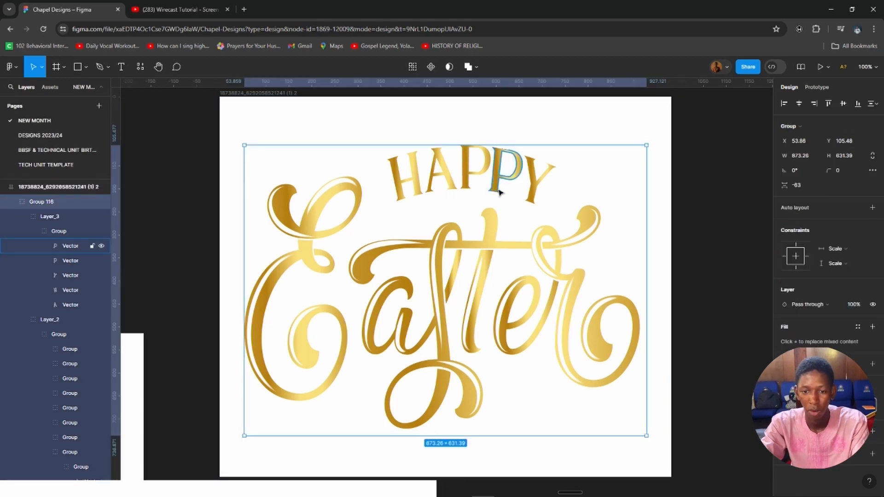
Paste the gold HAPPY Easter lettering group into the HAPPY EASTER CHAPEL frame with the eggs and centre it horizontally.
key("ctrl+minus")
key("0")
key("ctrl+minus")
left_click_drag(542, 293, 336, 232)
key("ctrl+minus")
left_click_drag(424, 345, 468, 277)
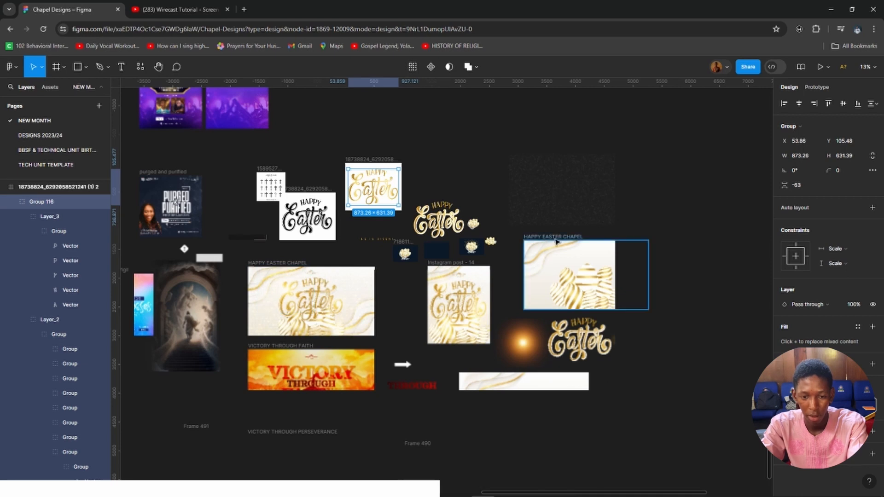
scroll(58, 285, "down", 4)
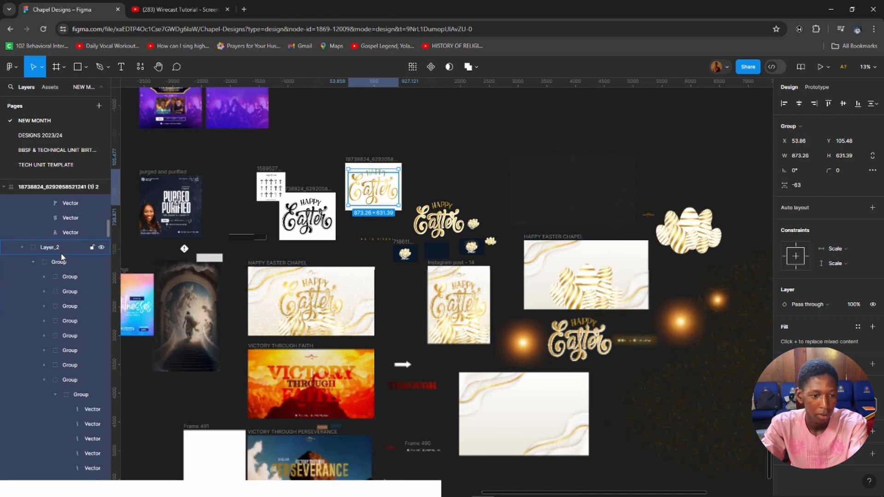
scroll(68, 260, "up", 8)
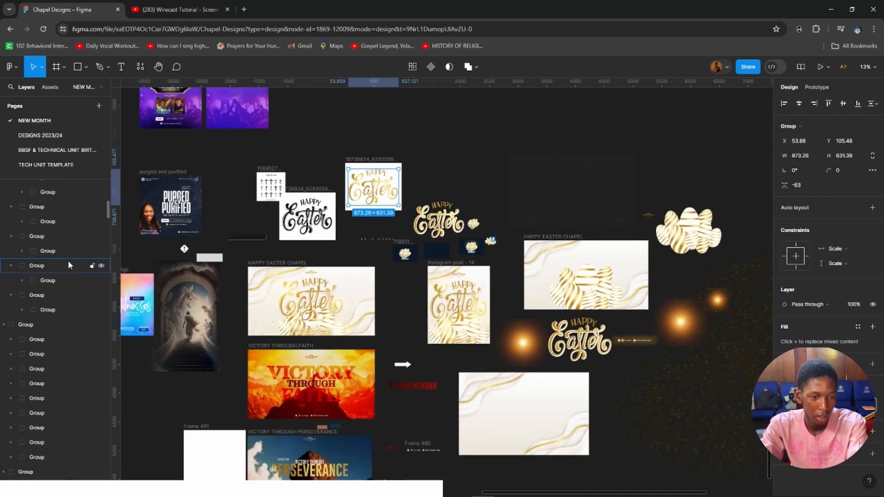
left_click(553, 238)
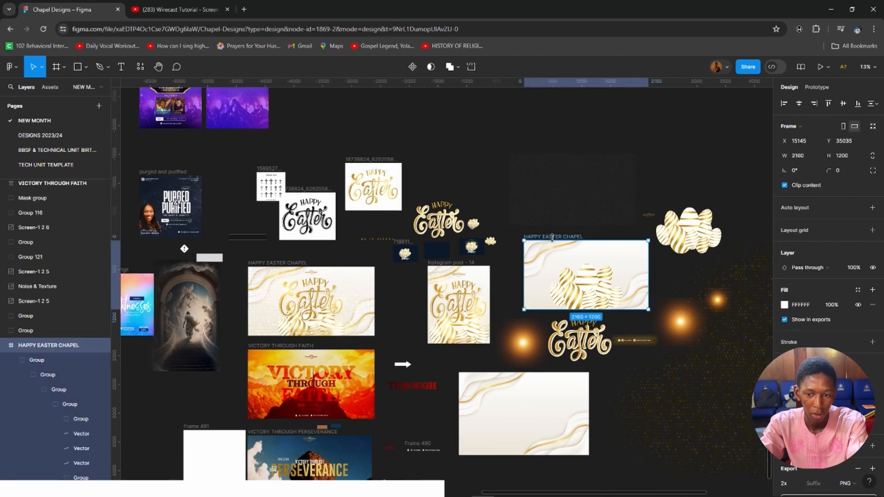
key("shift+2")
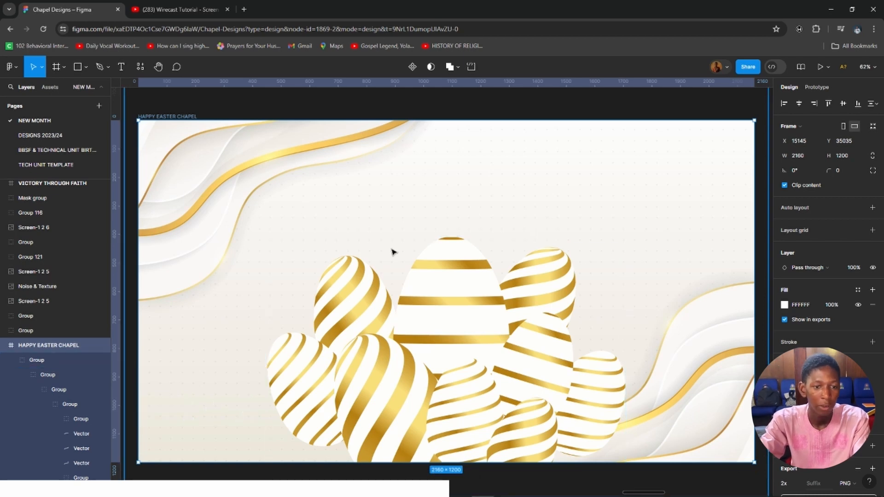
key("ctrl+v")
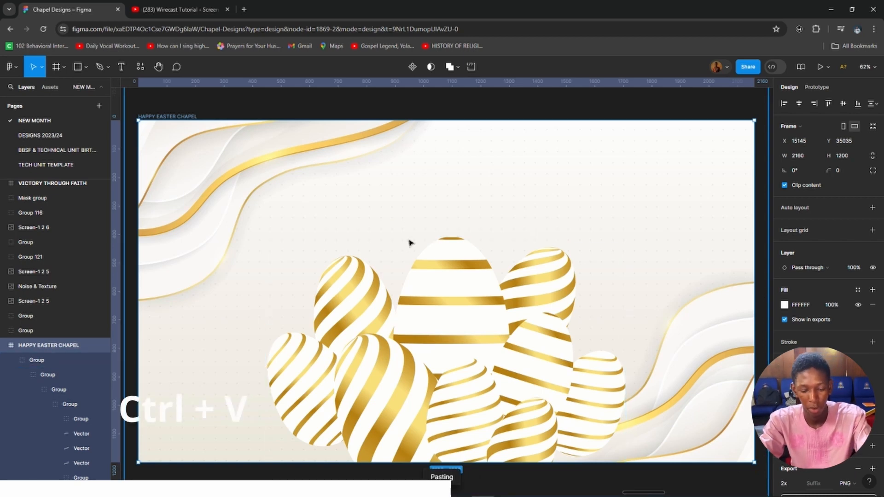
left_click(576, 92)
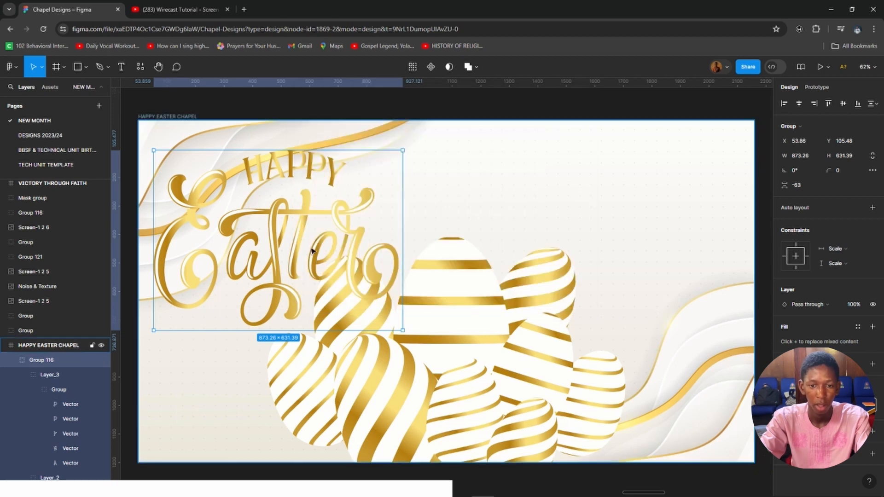
key("alt+h")
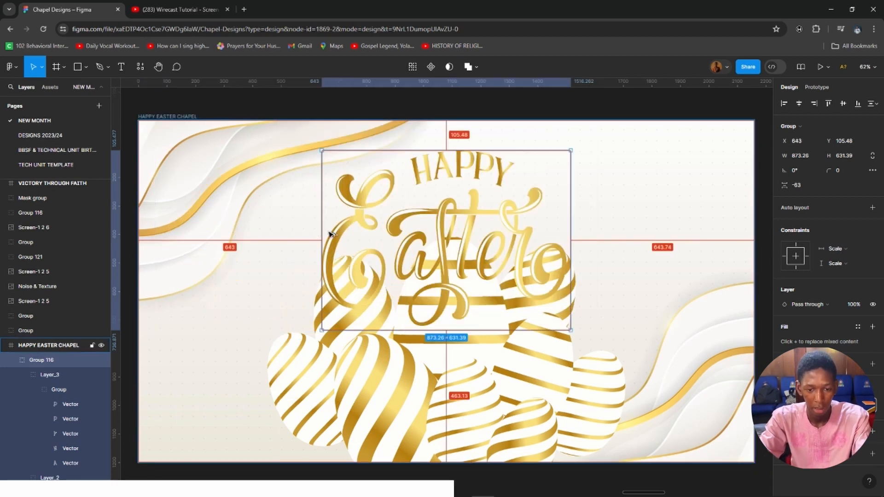
Try scaling the pasted lettering group by a factor of 2 and undo it.
key("k")
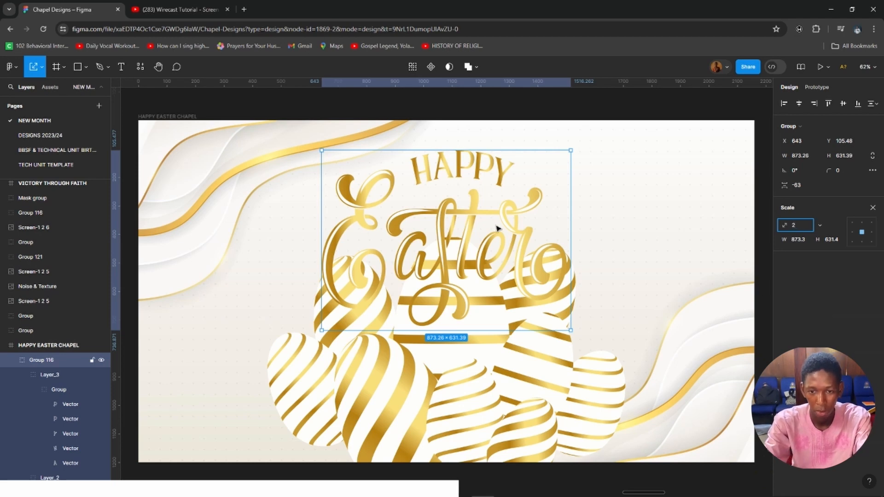
key("Return")
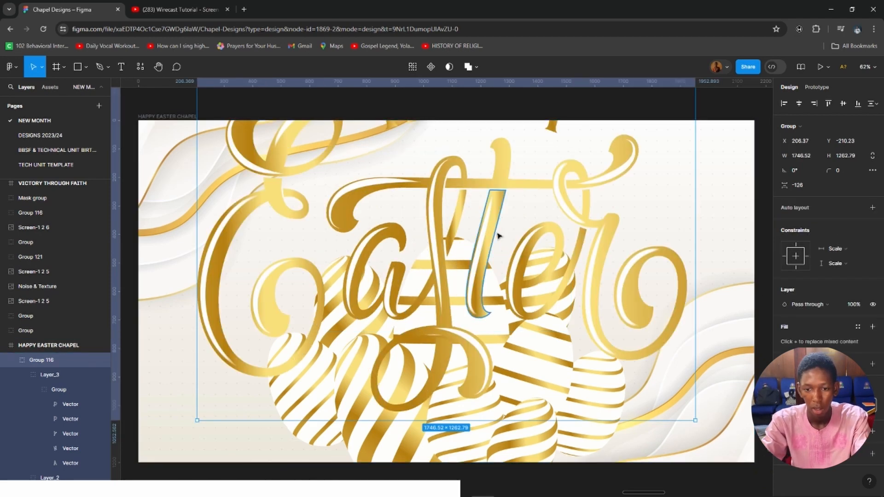
key("ctrl+z")
Scale the lettering group by a factor of 1.5 and move it down to about X 429, Y 51.
key("k")
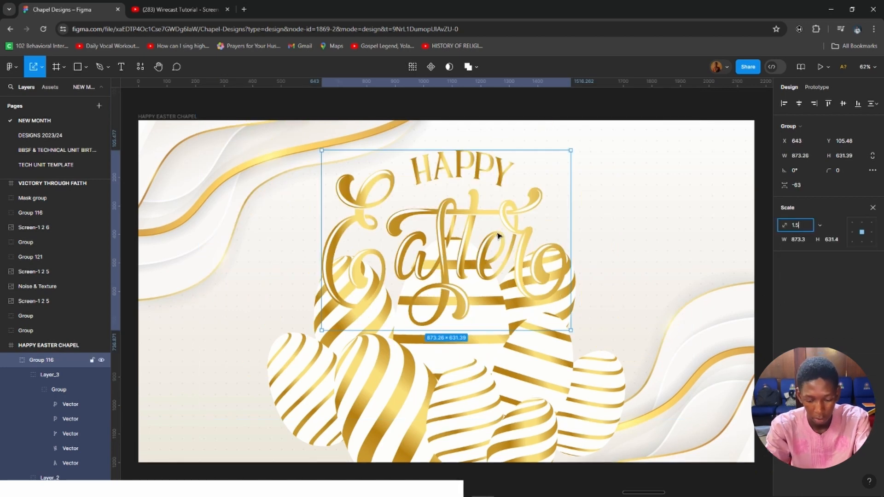
key("Return")
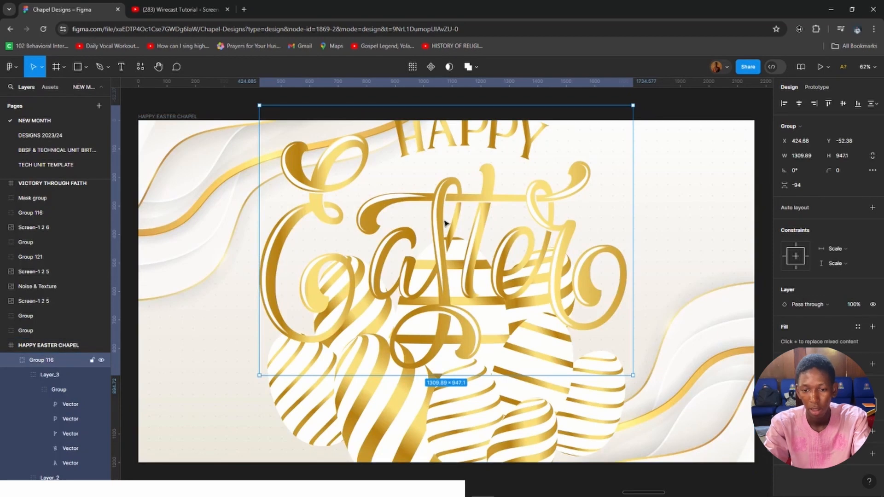
left_click_drag(504, 237, 450, 251)
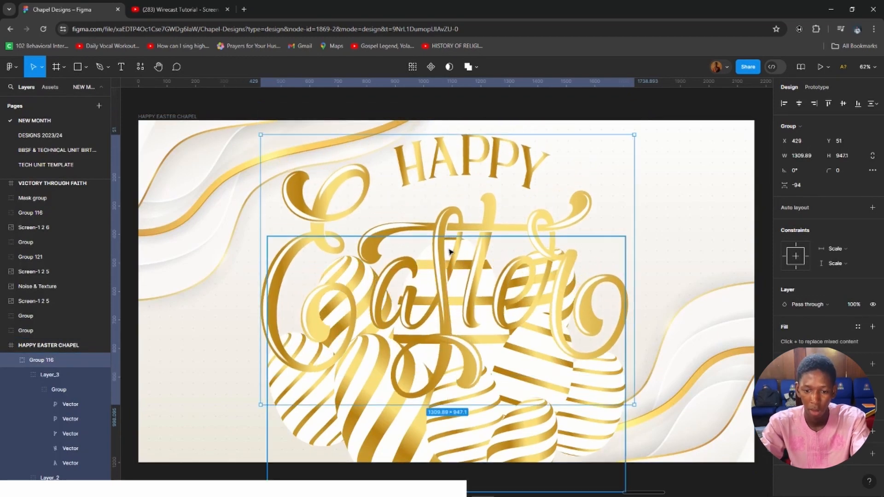
Scale the repositioned lettering group by a factor of 0.9 from its centre.
key("k")
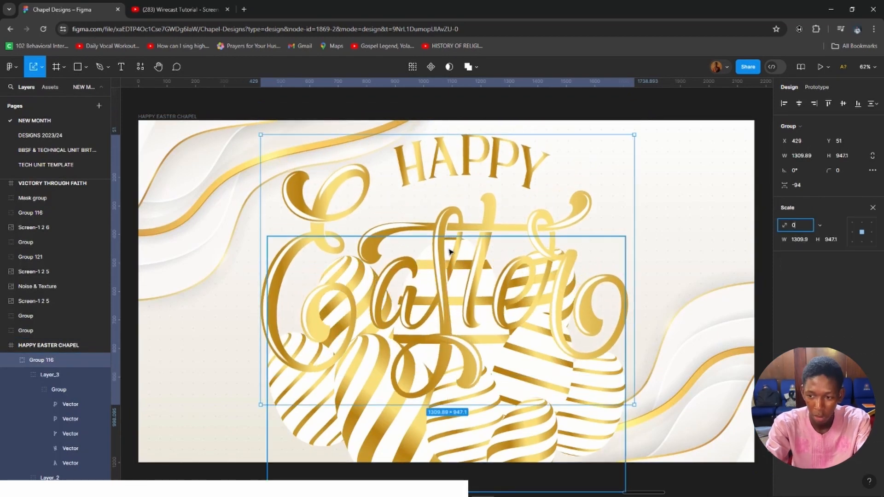
type("0.9")
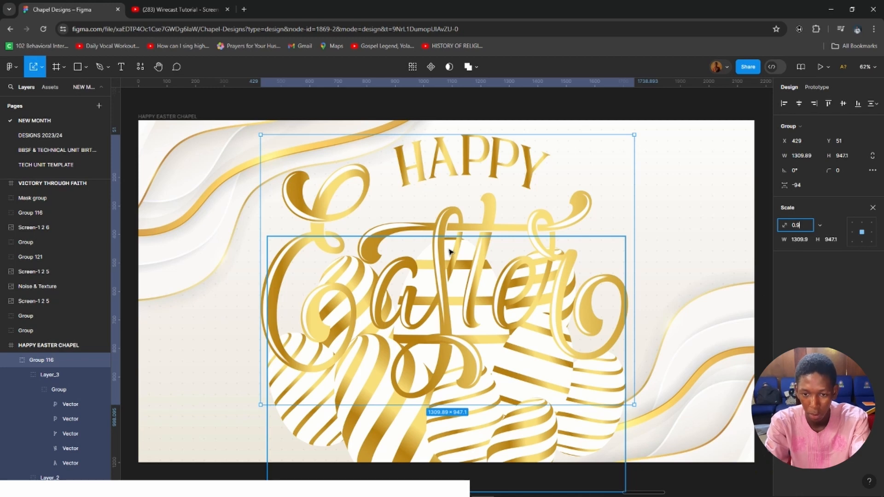
key("Return")
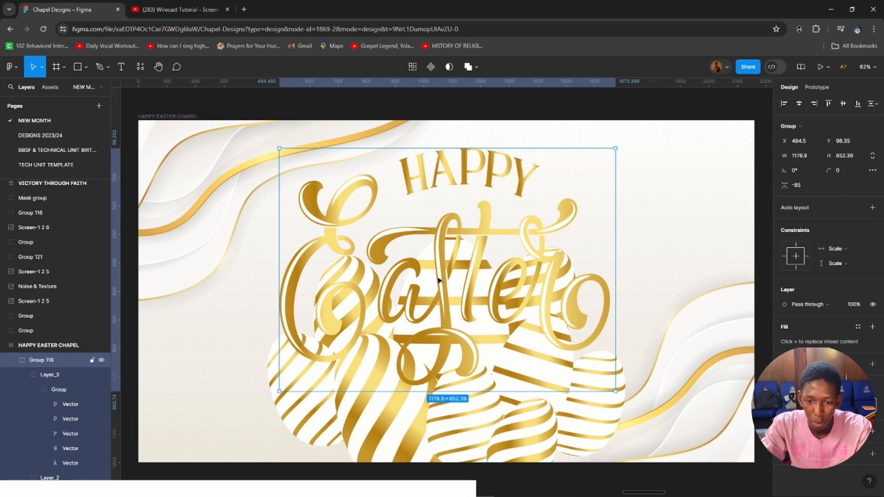
Move only the word HAPPY down 39 px towards the Easter lettering.
double_click(468, 170)
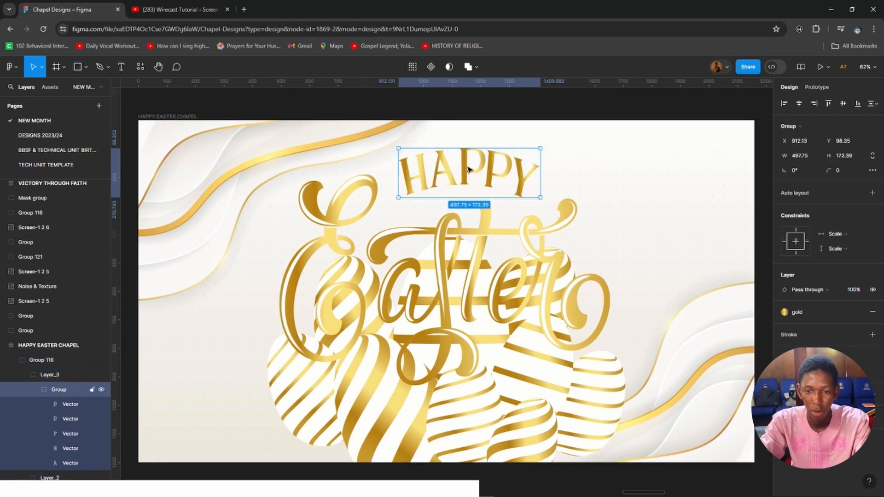
key("Down")
key("Down")
key("Down")
key("Down")
key("Down")
key("Down")
key("Down")
key("Down")
key("Down")
key("Down")
key("Down")
key("Down")
key("Down")
key("Down")
key("Down")
key("Down")
key("Down")
key("Down")
key("Down")
key("Down")
key("Down")
key("Down")
key("Down")
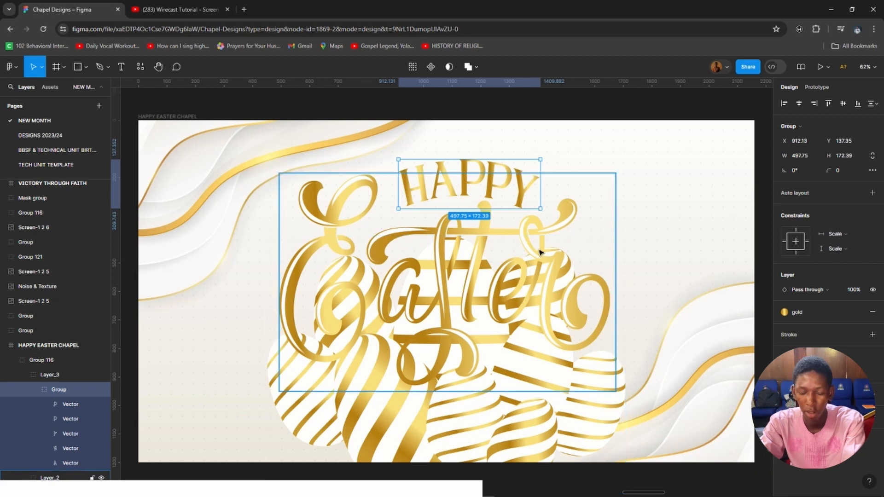
Examine the finished white-outlined HAPPY Easter lettering below the frame and compare it with the new lettering on the eggs.
left_click(570, 256)
key("minus")
key("minus")
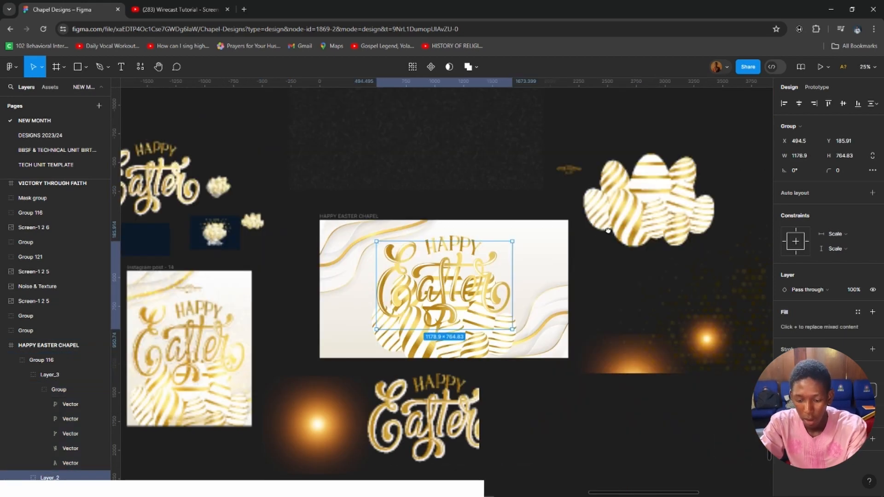
left_click_drag(597, 238, 652, 210)
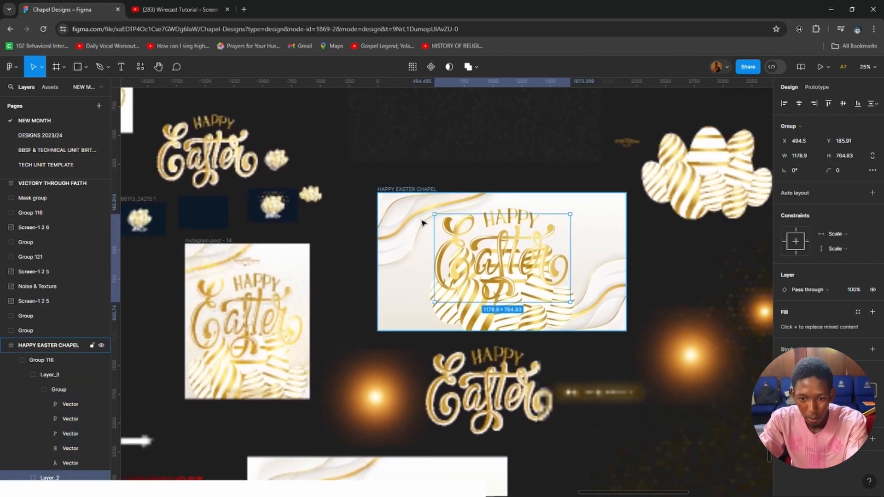
left_click(488, 391)
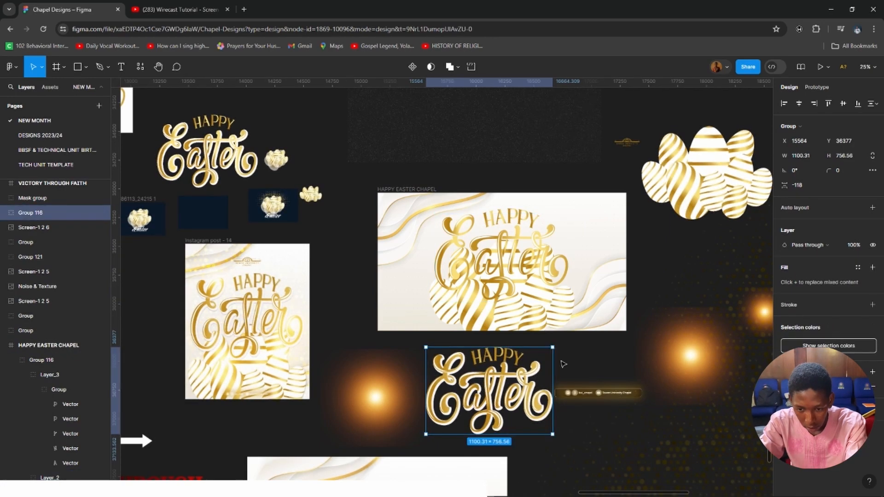
key("shift+2")
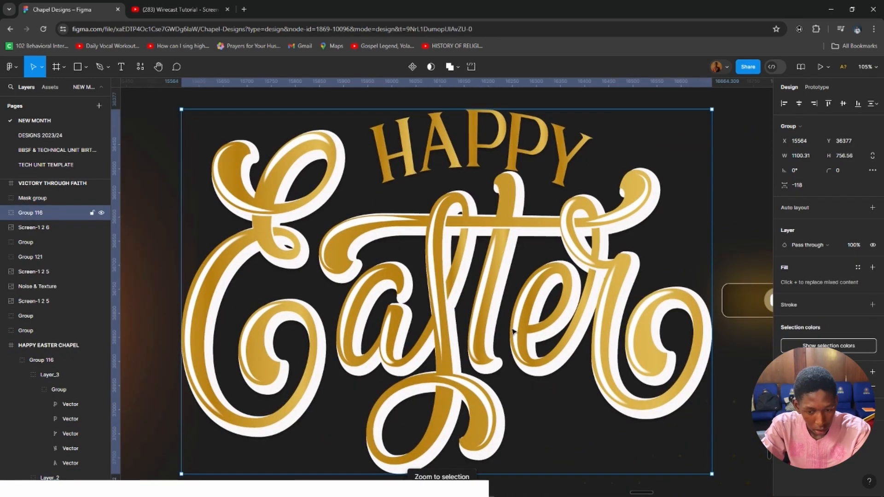
key("minus")
key("minus")
key("minus")
left_click_drag(462, 207, 475, 250)
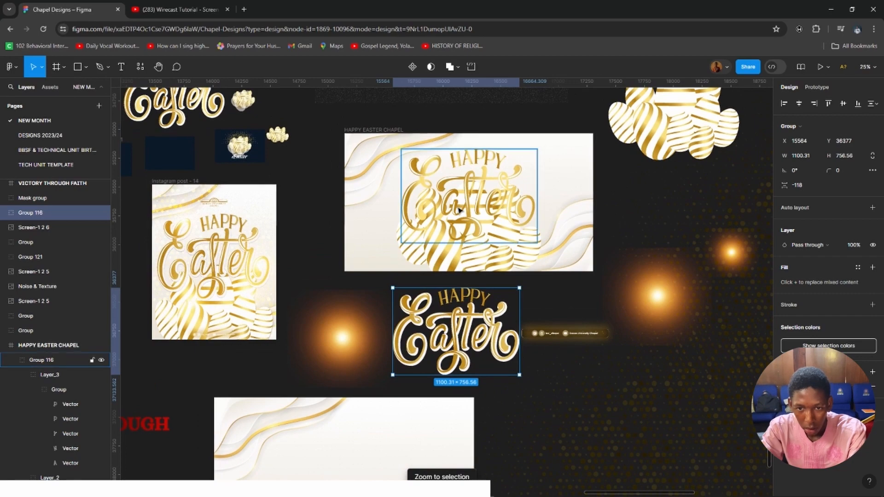
Add a drop shadow to the whole lettering group in the frame with X 0, Y 0 and blur 10.
left_click(475, 250)
key("shift+2")
key("minus")
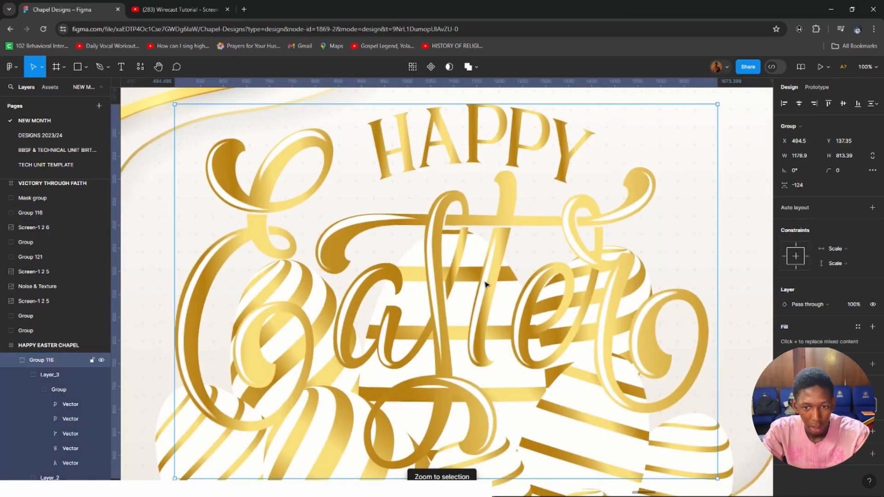
scroll(477, 300, "down", 2)
key("minus")
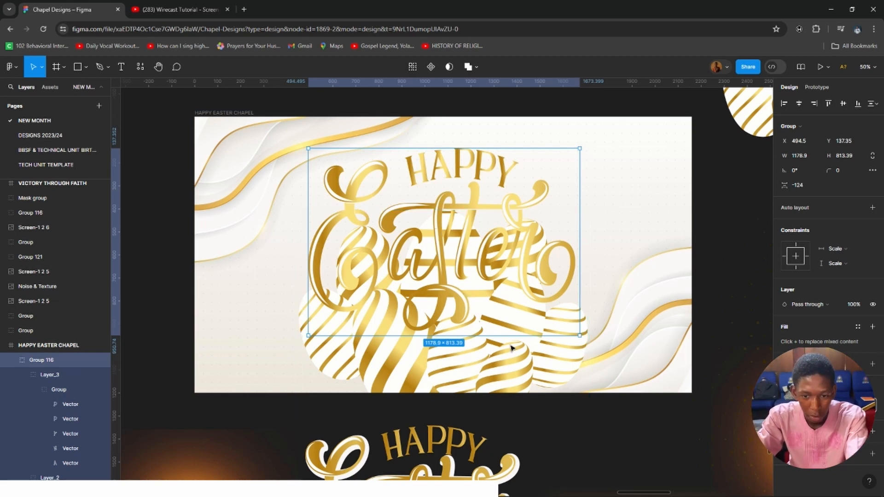
left_click(872, 431)
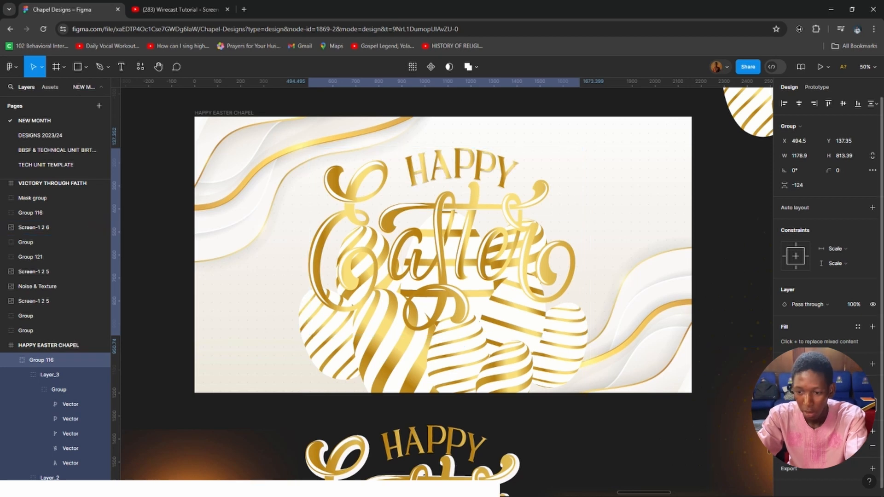
left_click(784, 446)
left_click(684, 440)
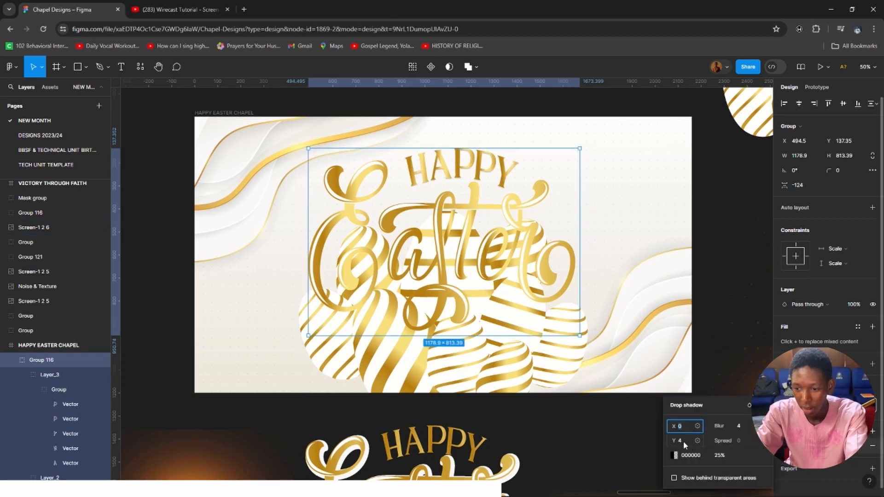
type("0")
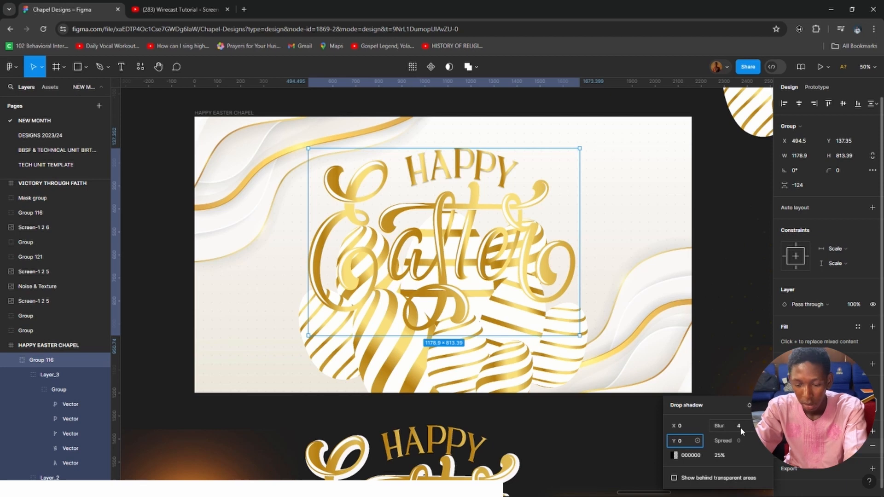
left_click(740, 427)
type("10")
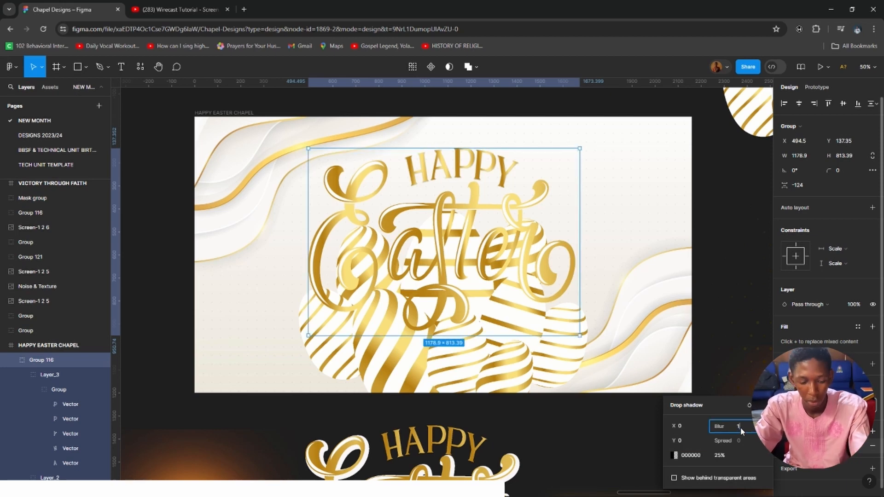
Try the lettering group's drop shadow at 50% opacity and at 75% opacity.
left_click(718, 456)
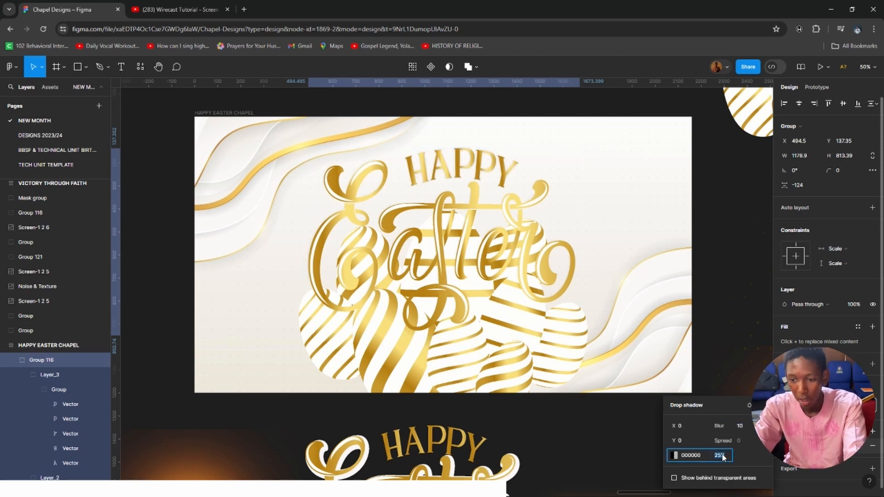
type("7")
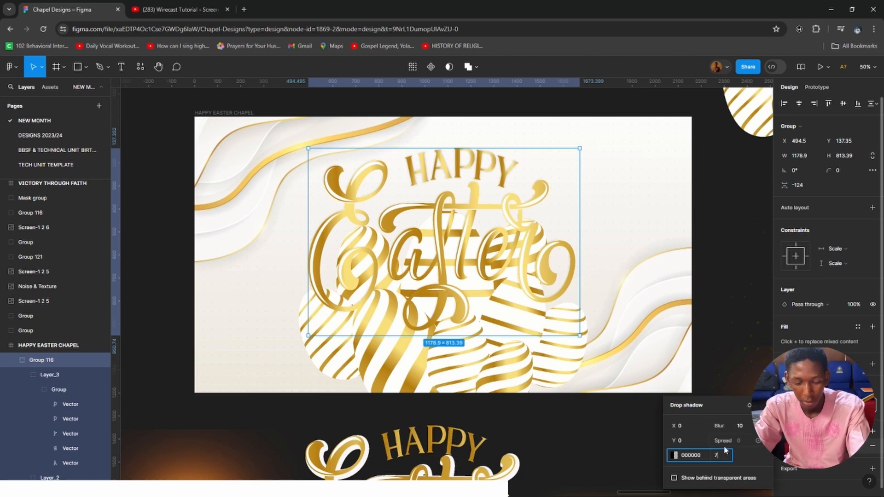
key("BackSpace")
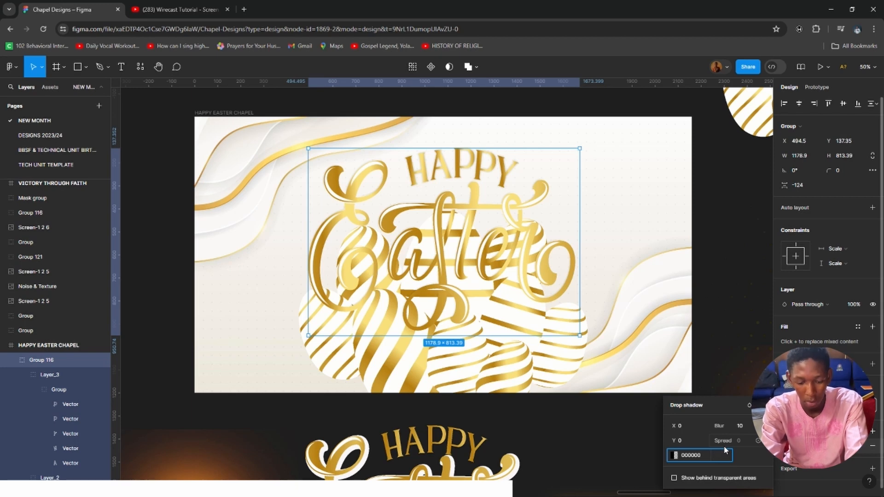
type("50")
key("Return")
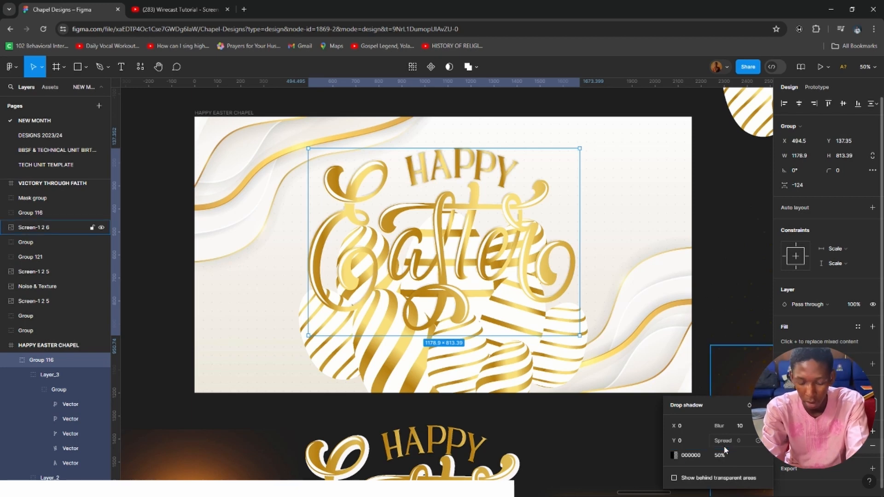
left_click(722, 454)
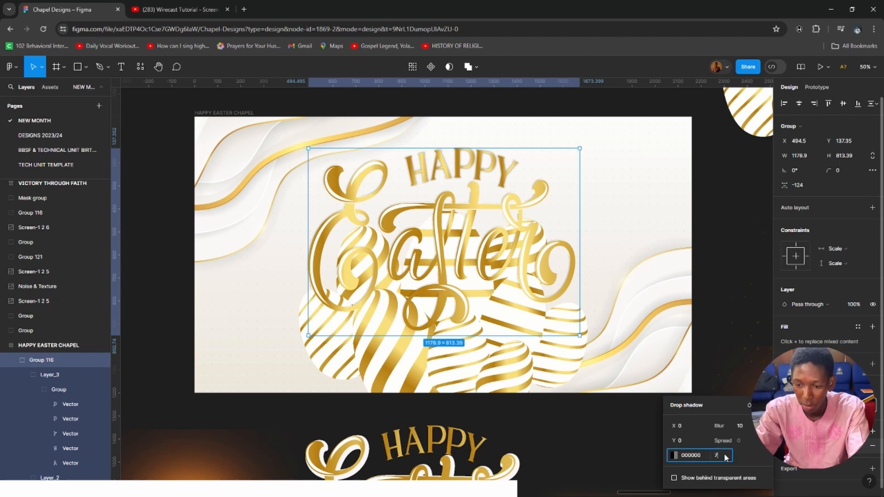
type("7")
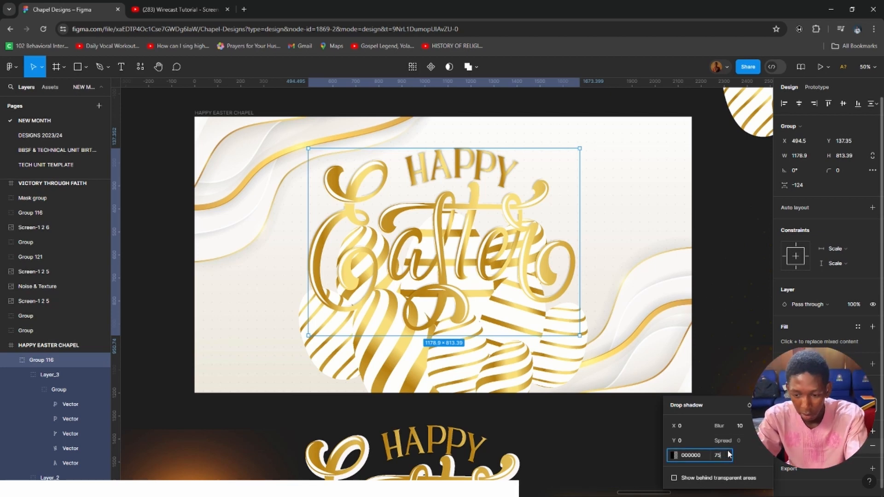
type("5")
key("Return")
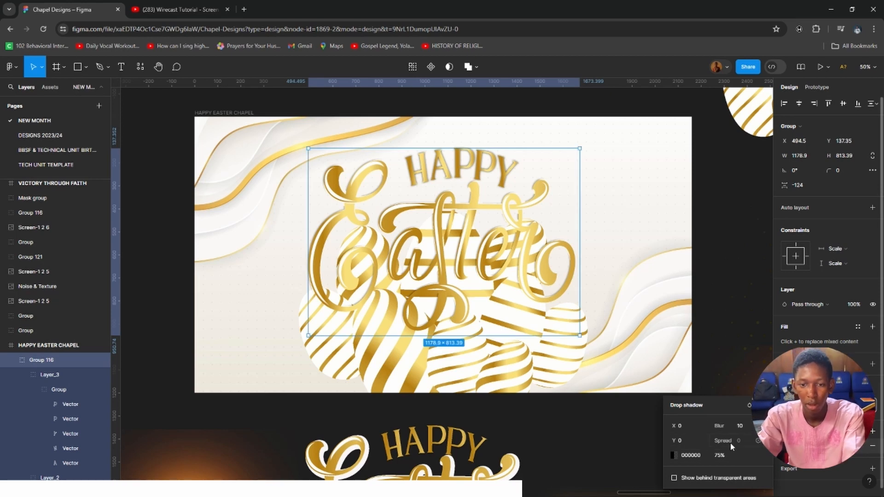
Set the opacity of the lettering group's drop shadow to 60%.
left_click(721, 456)
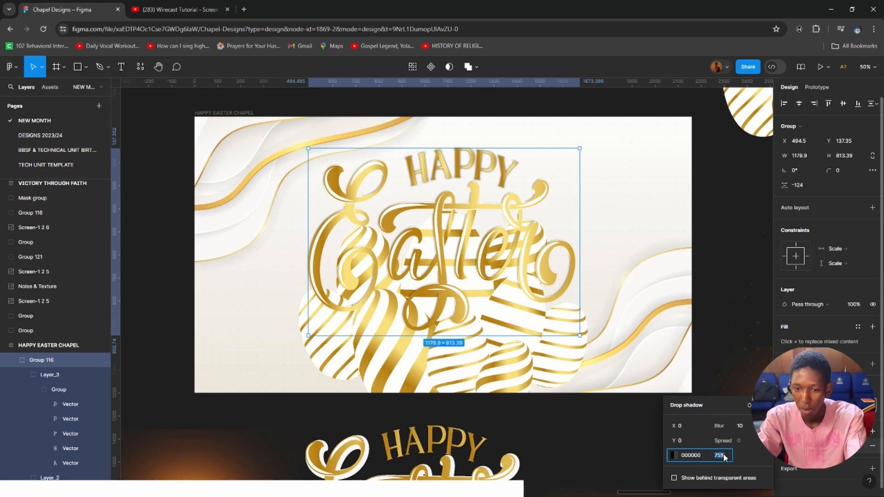
type("60")
key("Return")
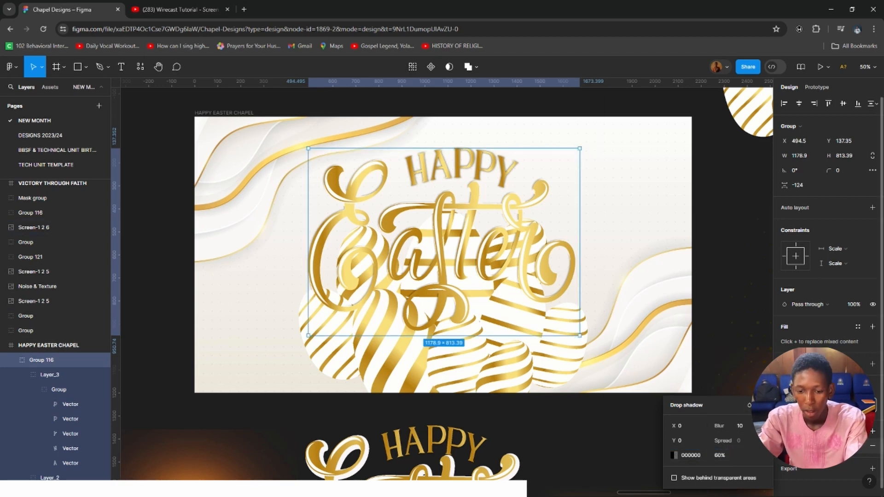
key("Escape")
Copy the social-media handles bar from below the frame and paste it into the HAPPY EASTER CHAPEL frame, dismissing the missing fonts notice.
scroll(653, 422, "down", 5)
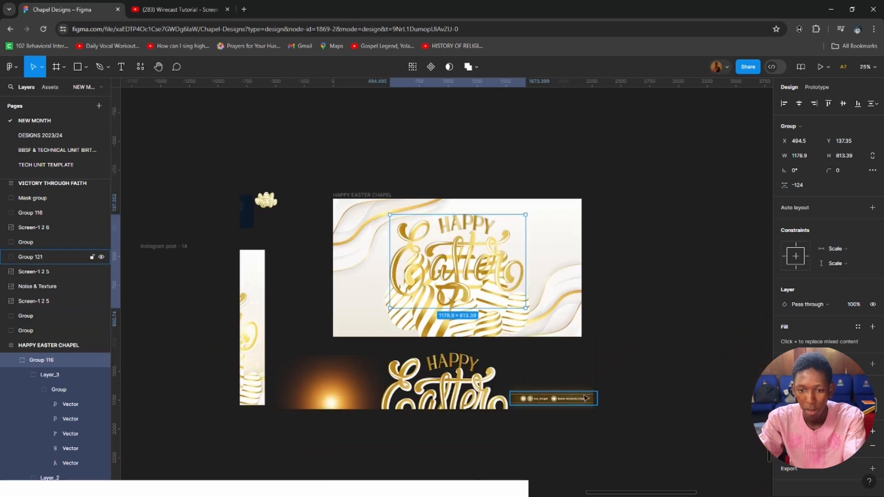
key("ctrl+equal")
scroll(592, 421, "down", 3)
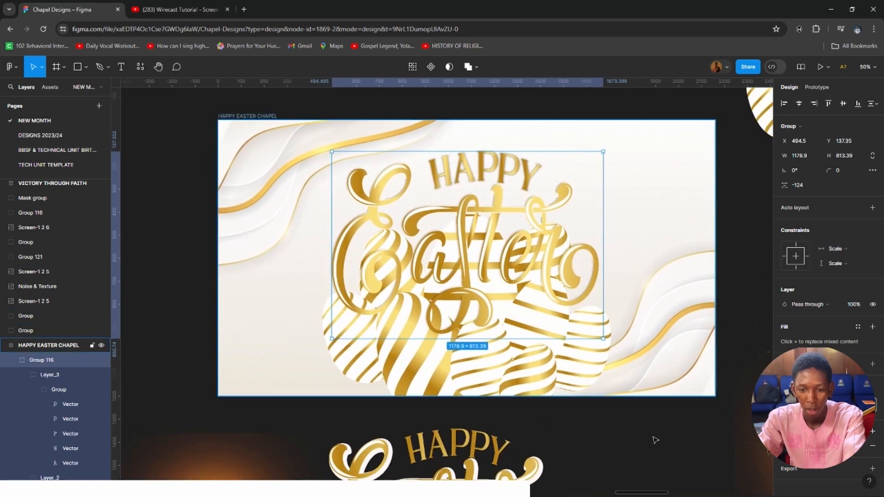
scroll(616, 351, "up", 2)
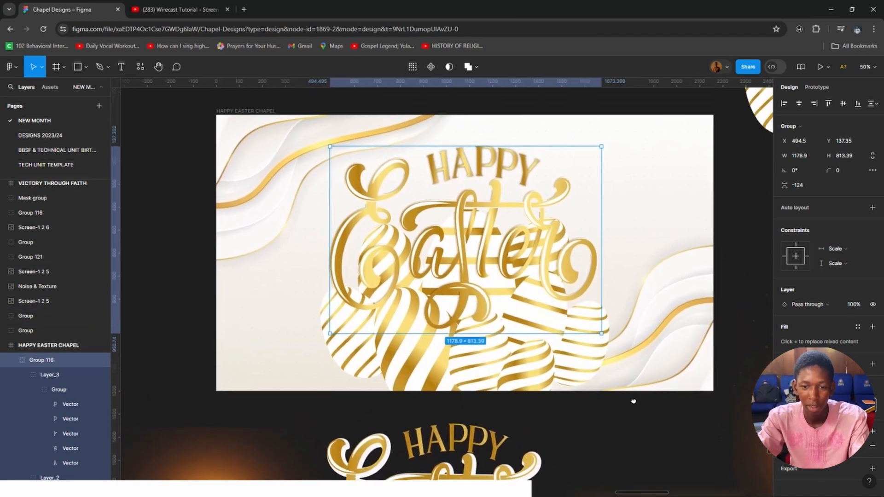
scroll(673, 428, "down", 3)
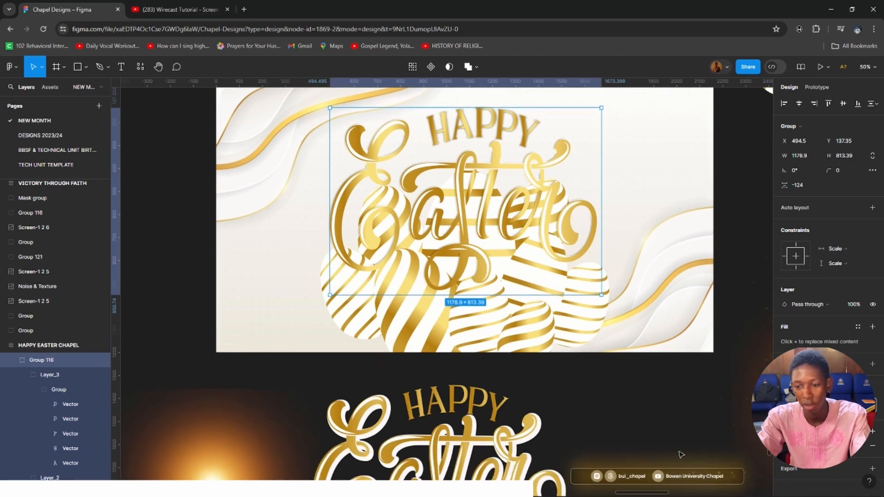
left_click(688, 468)
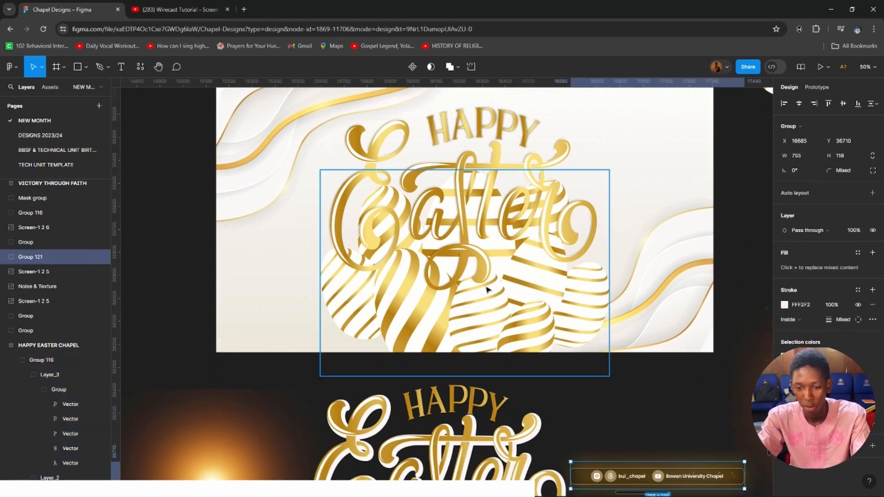
scroll(461, 257, "up", 3)
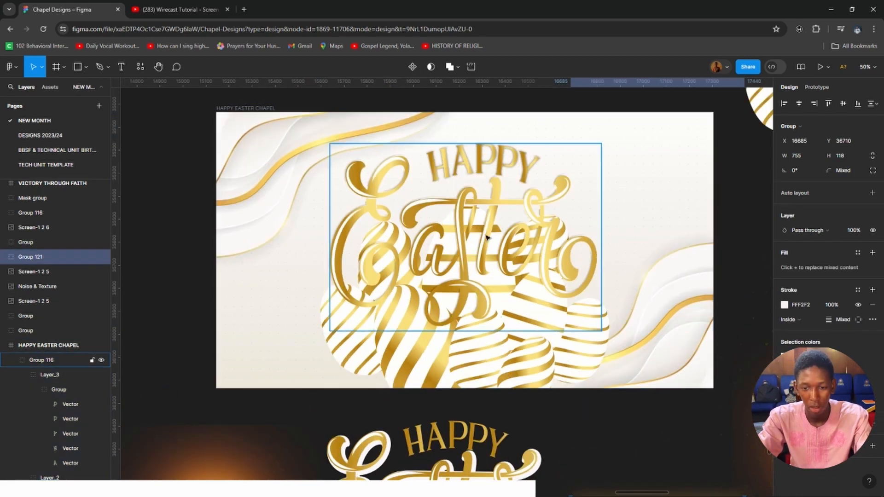
left_click(266, 111)
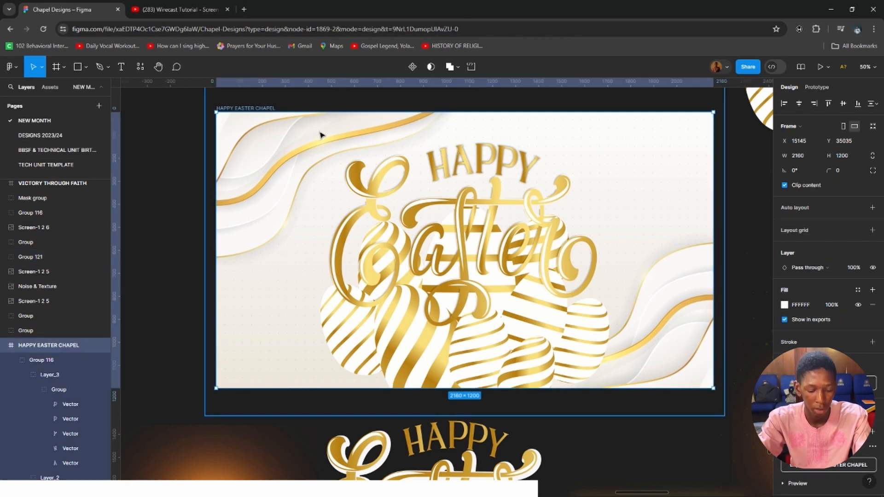
key("shift+2")
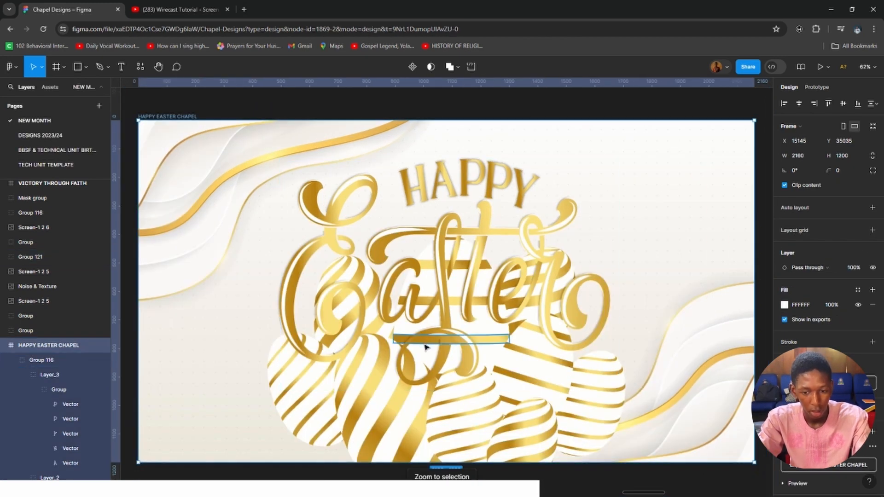
key("ctrl+v")
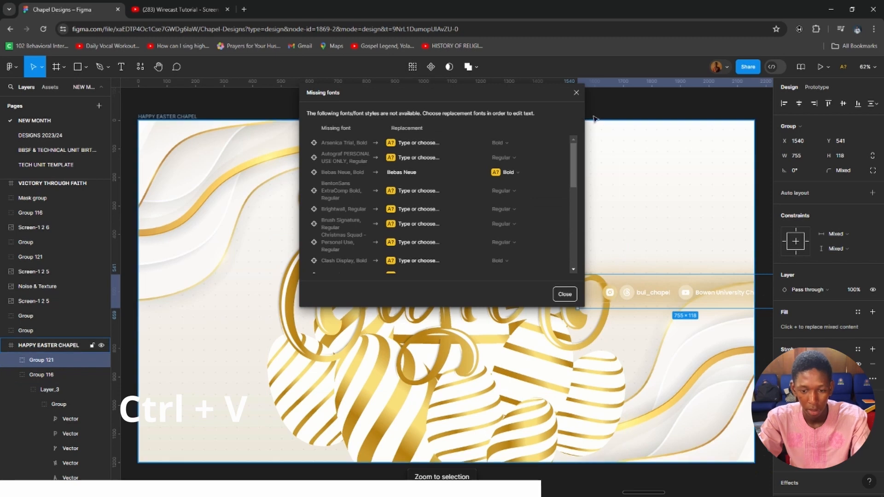
key("Escape")
Align the pasted handles bar to the horizontal centre and bottom edge of the frame, and deselect it.
key("alt+h")
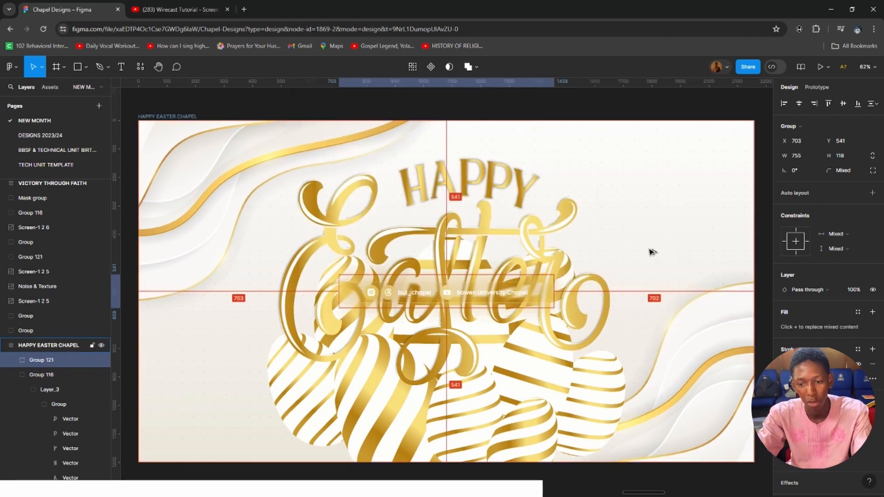
key("ctrl+t")
key("alt+s")
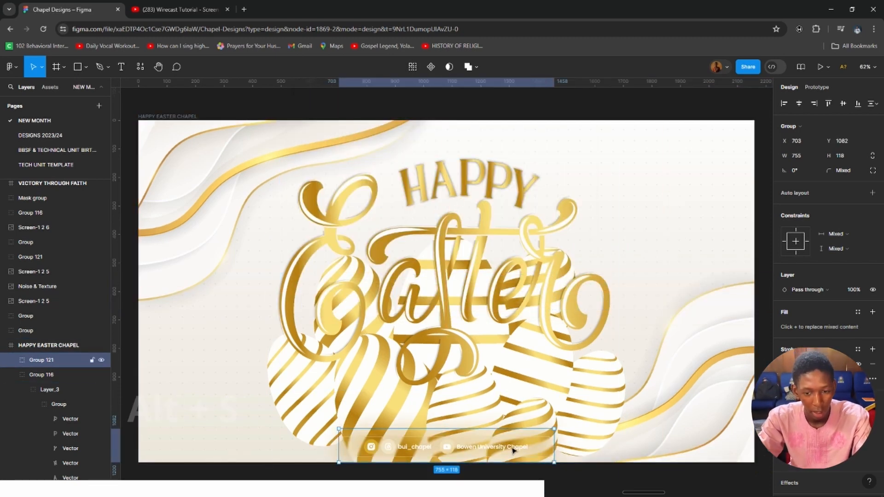
scroll(442, 415, "down", 2)
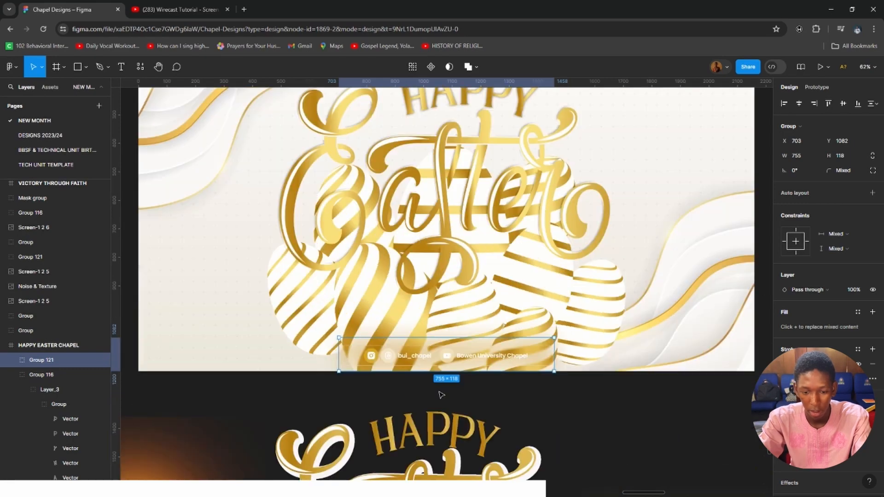
left_click(562, 391)
scroll(479, 361, "up", 2)
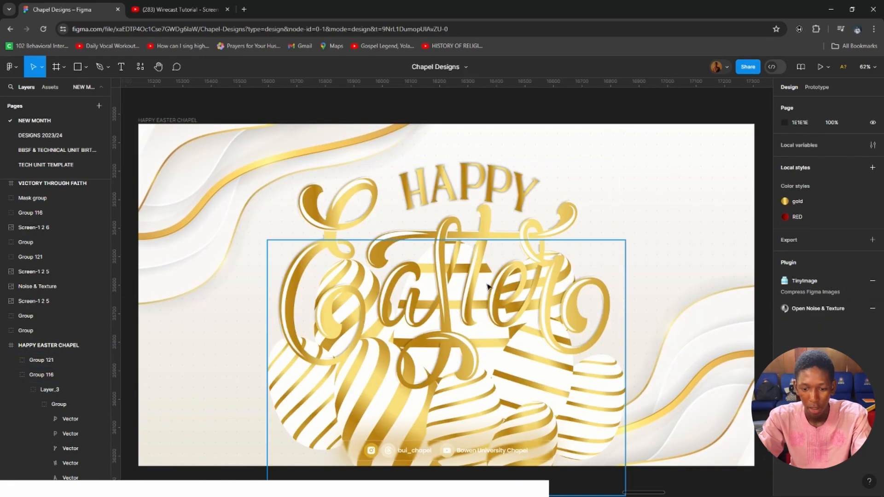
Copy the gold Bowen University Chapel logo located above the HAPPY EASTER CHAPEL frame.
scroll(484, 233, "down", 2, "ctrl")
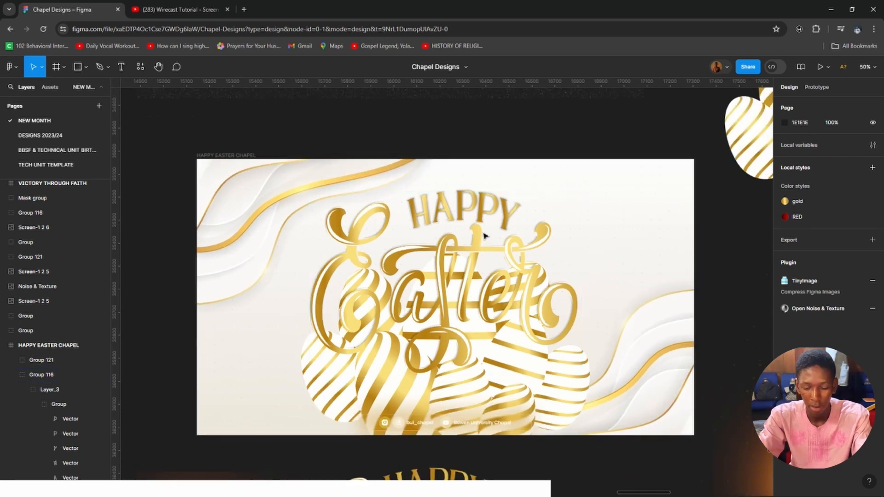
scroll(483, 236, "up", 2)
left_click(697, 132)
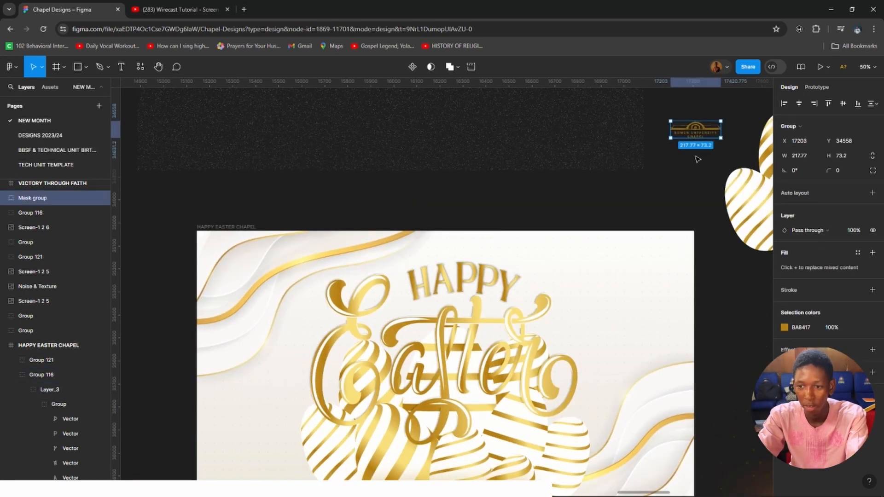
key("ctrl+c")
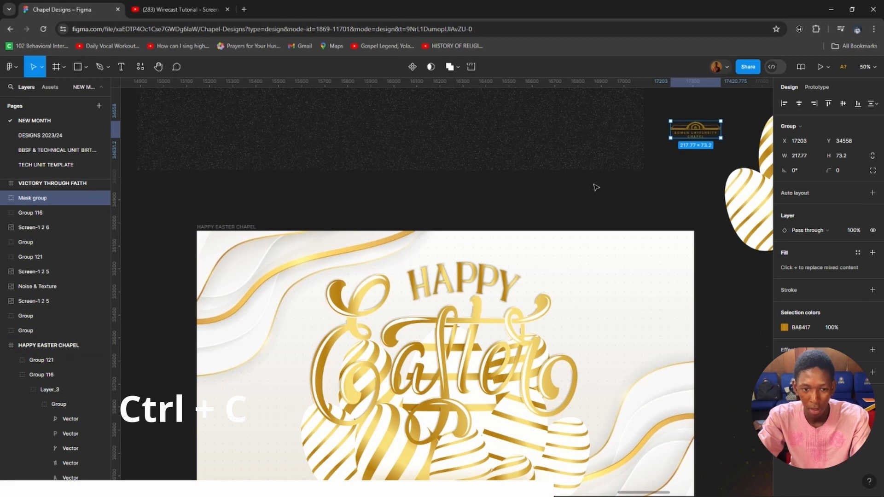
Paste the copied chapel logo into the HAPPY EASTER CHAPEL frame and dismiss the missing fonts notice.
key("shift+2")
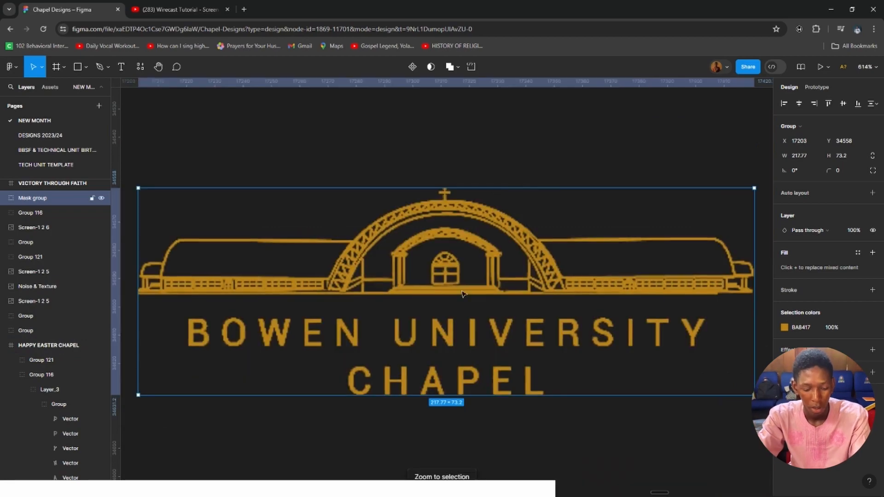
key("minus")
left_click_drag(469, 361, 617, 141)
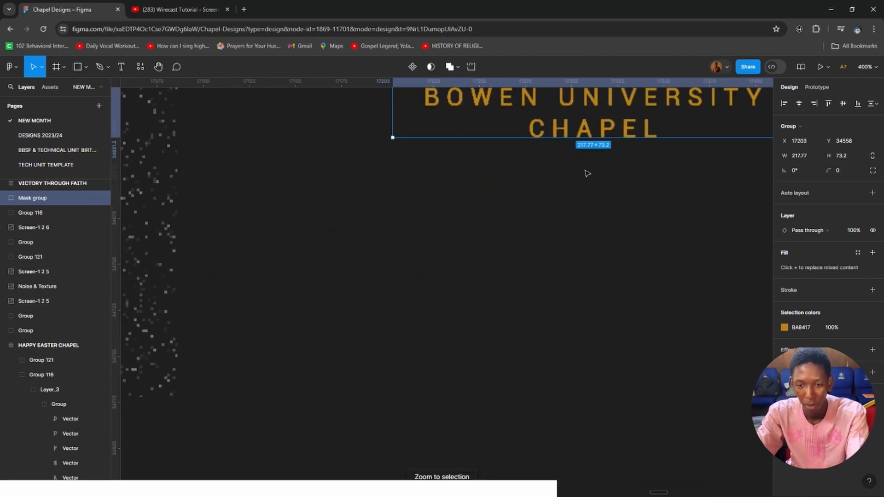
key("minus")
key("minus")
left_click_drag(481, 313, 680, 96)
left_click_drag(335, 245, 529, 207)
key("minus")
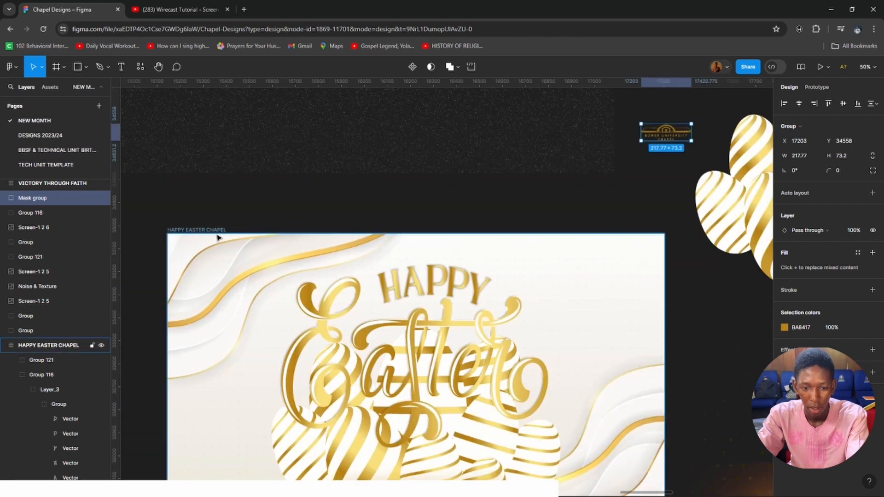
left_click(215, 232)
key("shift+2")
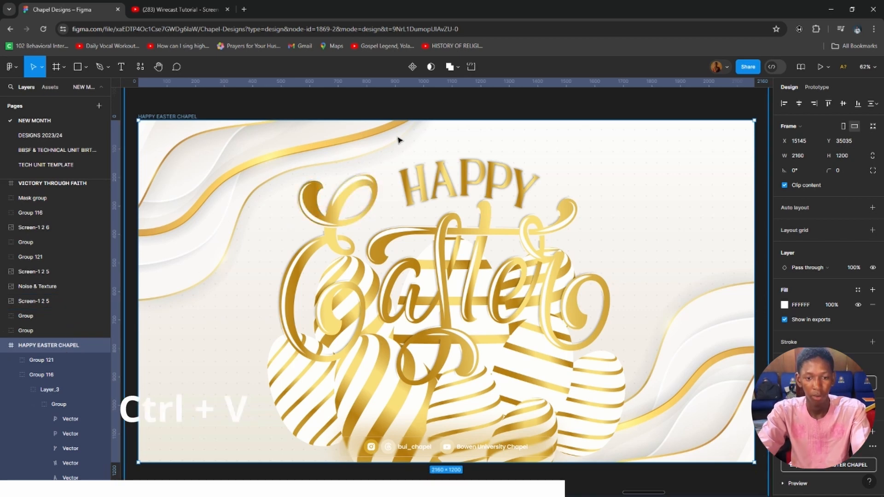
key("ctrl+v")
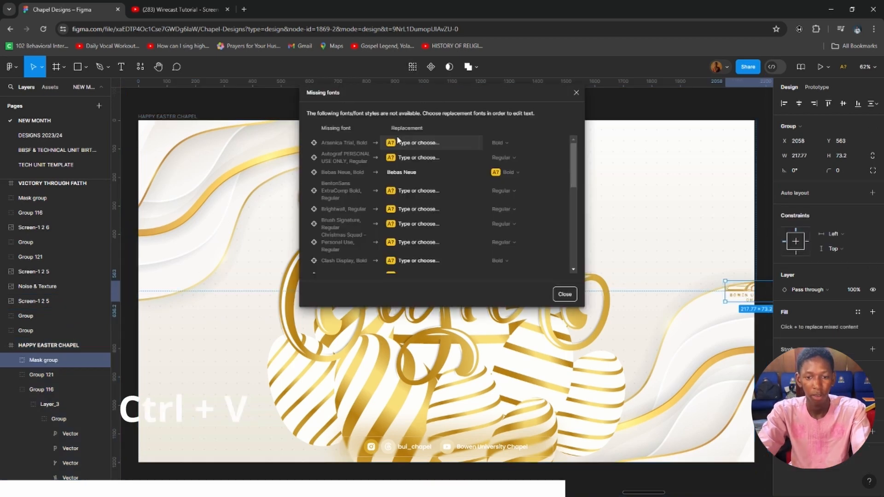
left_click(565, 294)
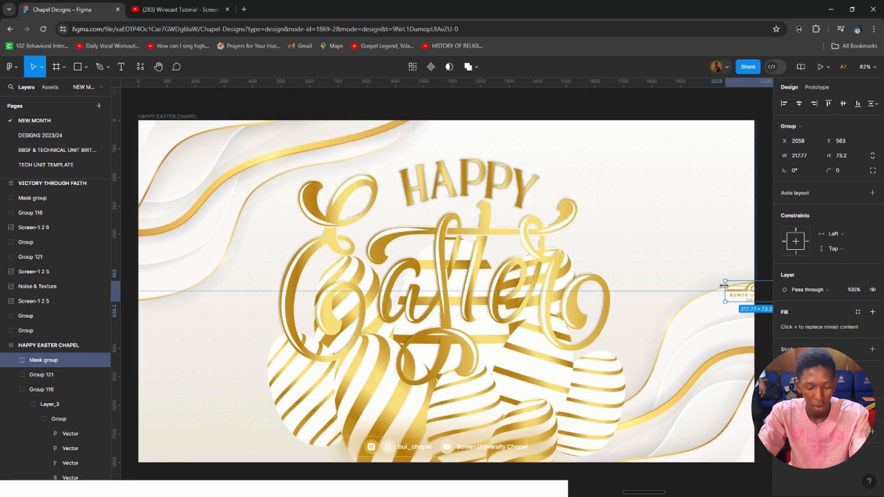
Align the chapel logo to the horizontal centre and top edge of the frame, and nudge it down to Y 5.
key("ctrl+t")
key("alt+w")
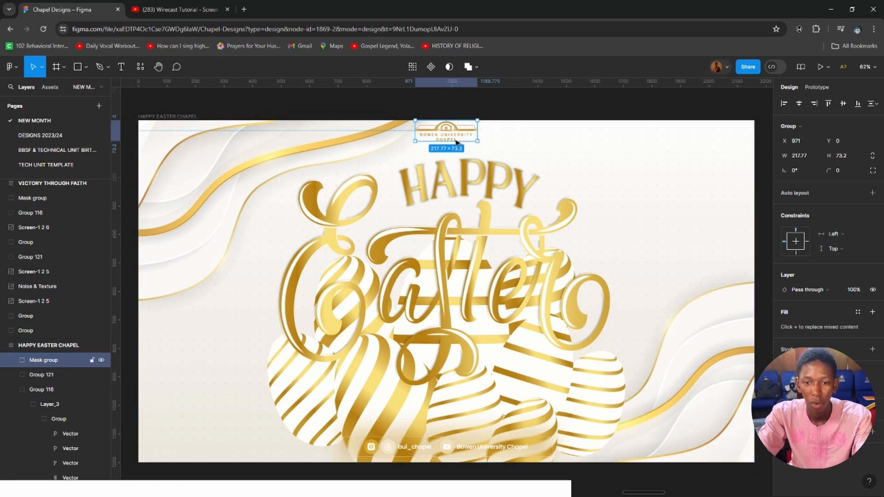
key("shift+2")
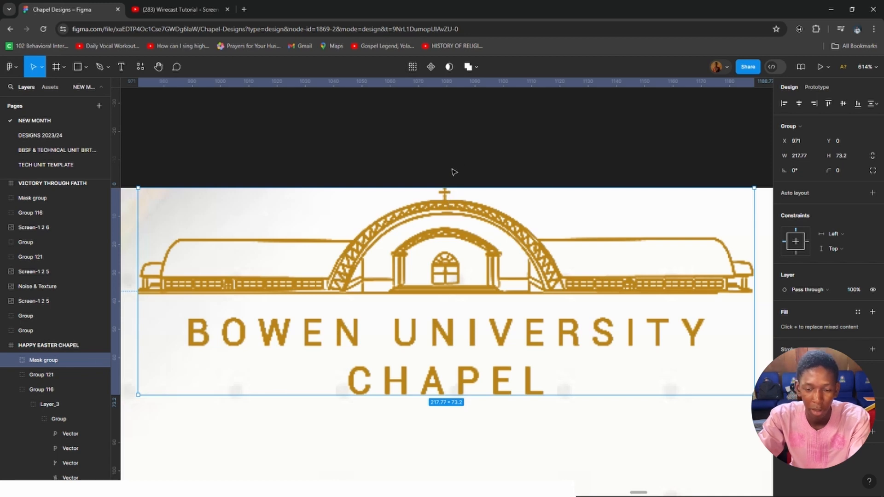
key("Down")
key("Down")
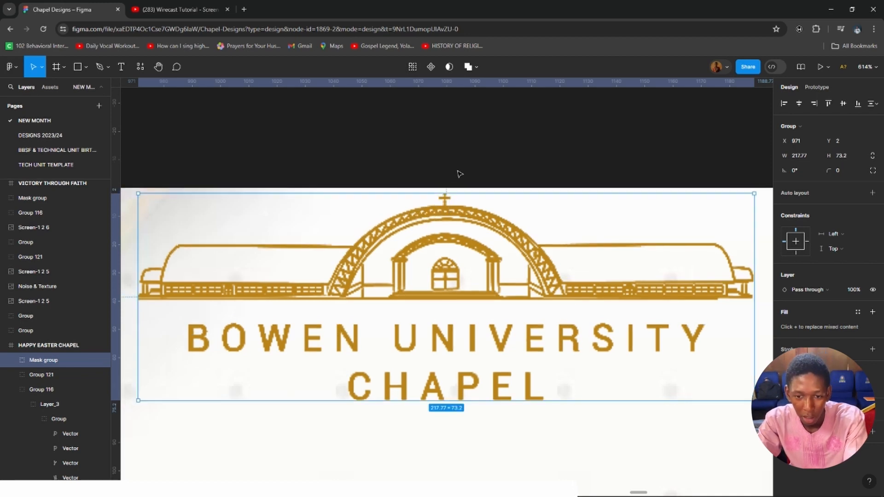
key("Down")
key("Down")
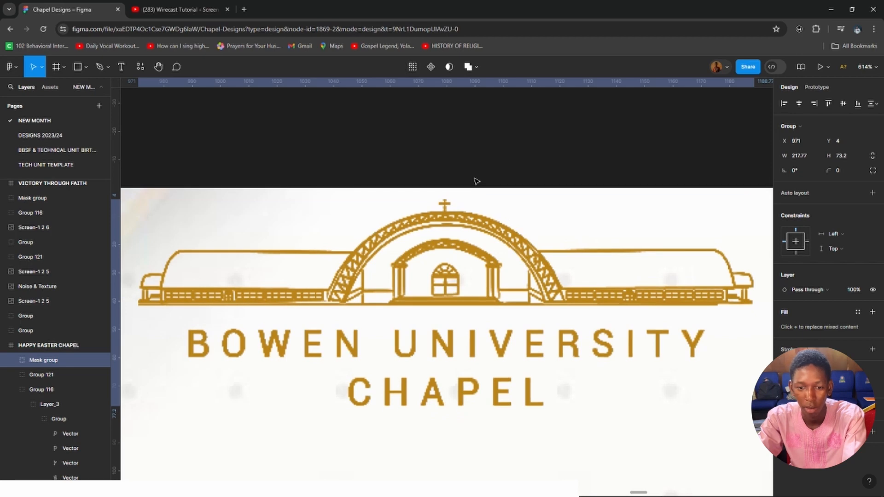
key("Down")
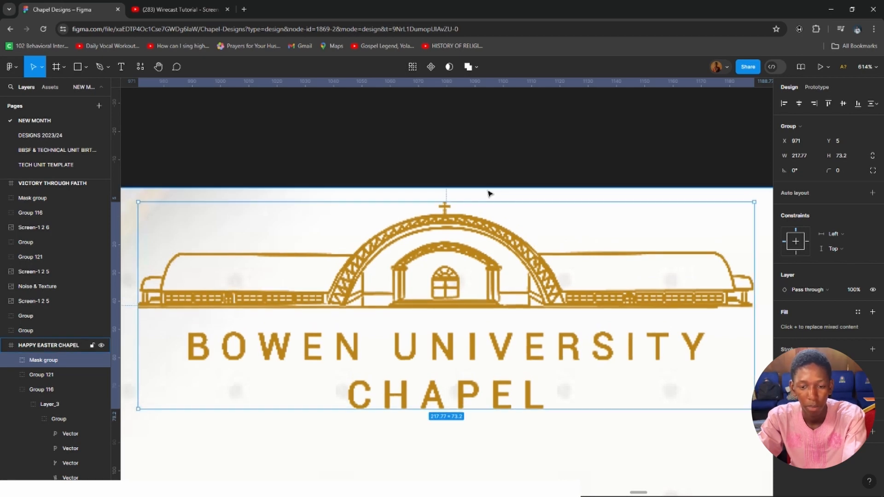
Move the chapel logo further down to Y 10 in the HAPPY EASTER CHAPEL frame.
scroll(582, 227, "down", 5)
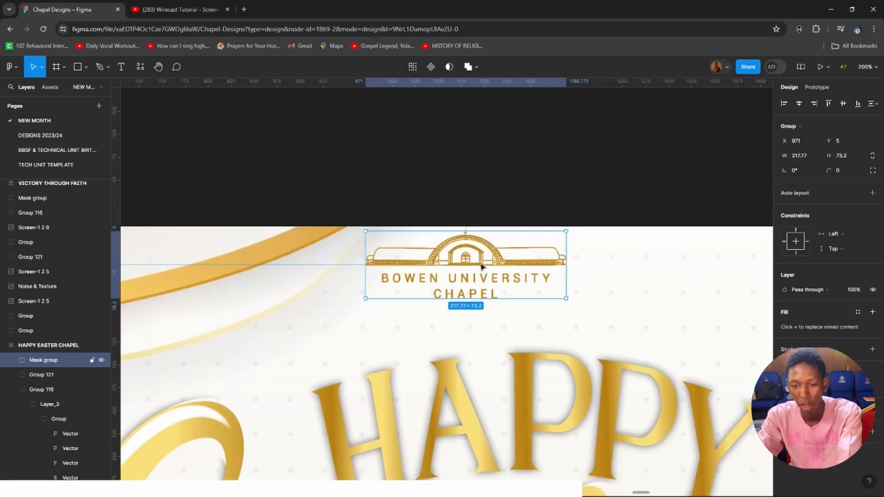
scroll(480, 267, "down", 5)
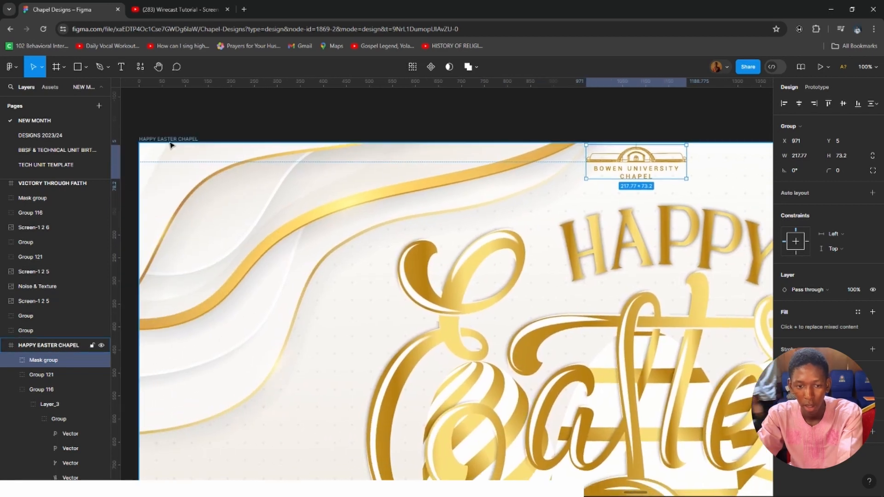
left_click(170, 146)
key("shift+2")
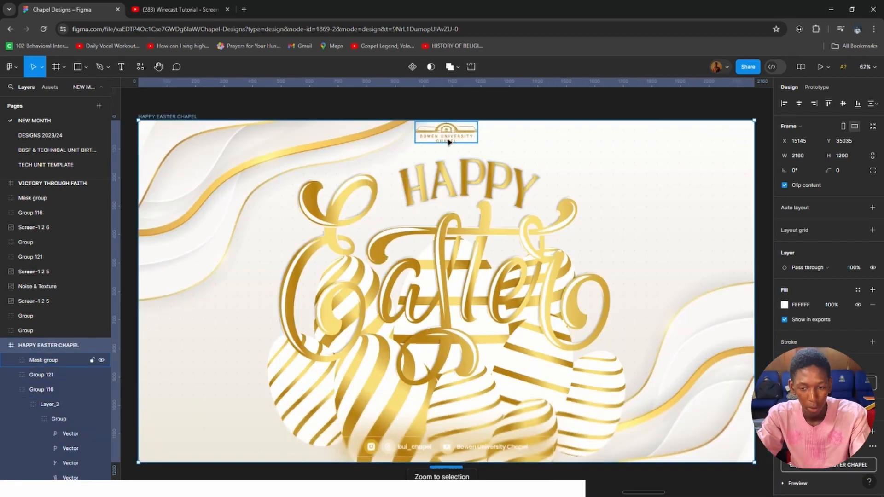
left_click_drag(449, 141, 452, 144)
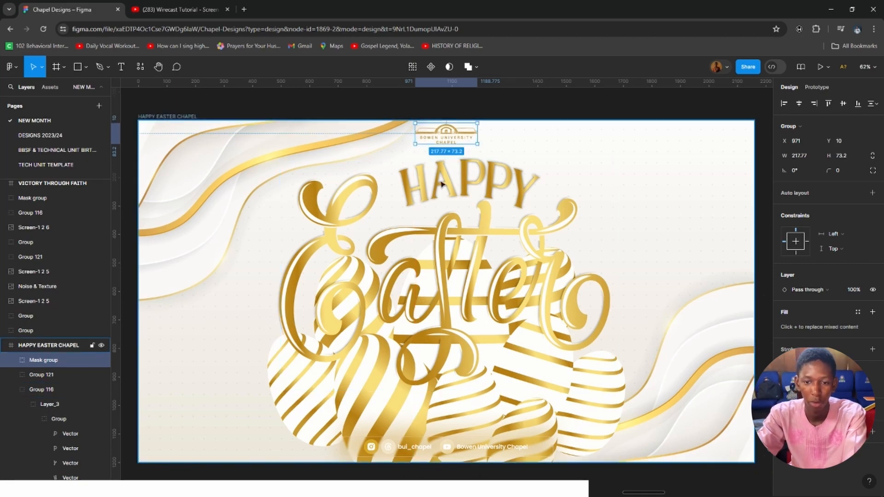
Locate and select the navy Happy Easter egg artwork with the gold dots, above the Instagram post frame.
scroll(410, 225, "down", 10)
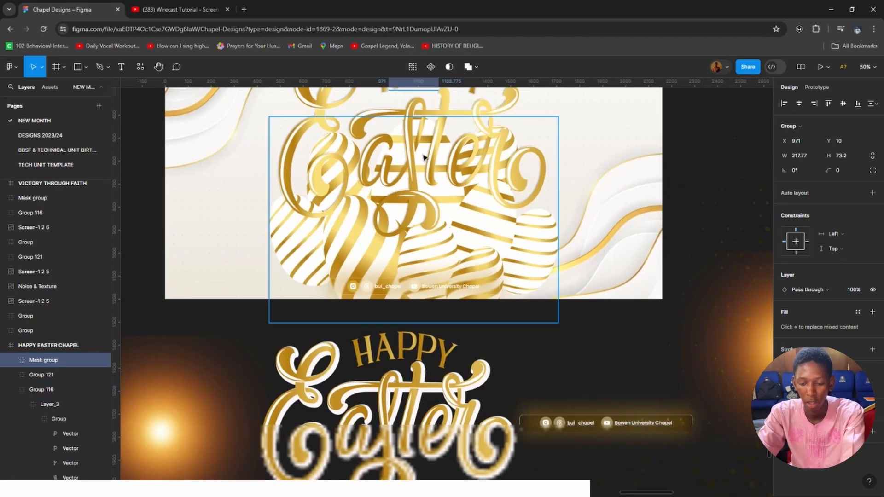
scroll(451, 244, "up", 5)
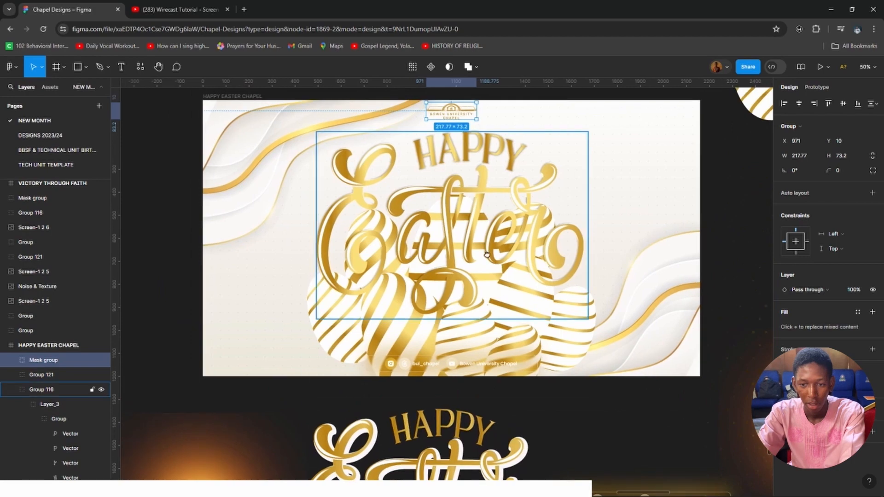
scroll(461, 281, "right", 5)
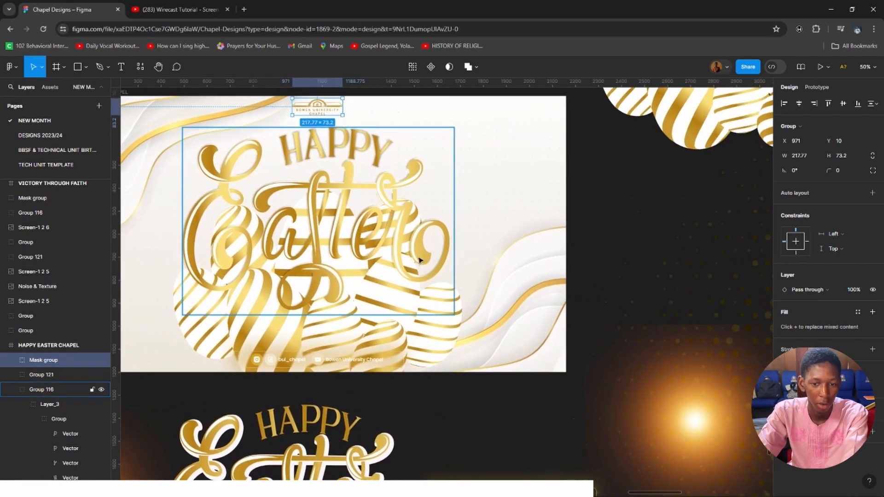
scroll(472, 252, "left", 10)
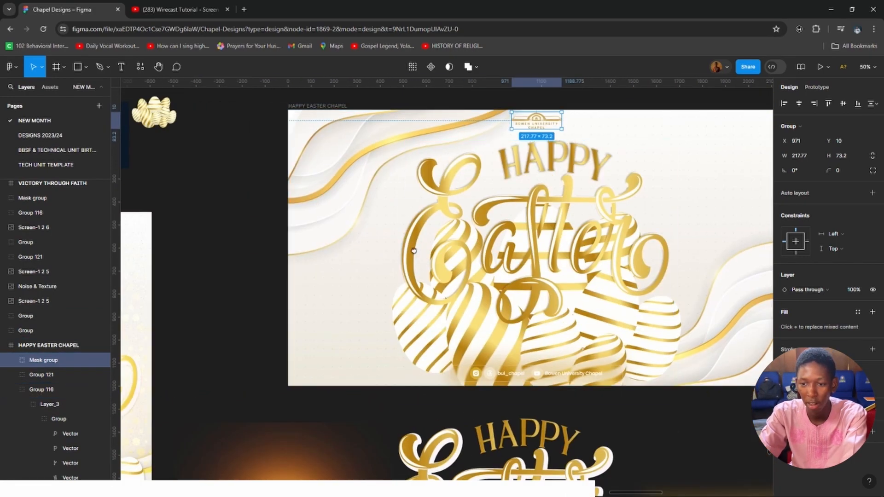
scroll(472, 252, "down", 5)
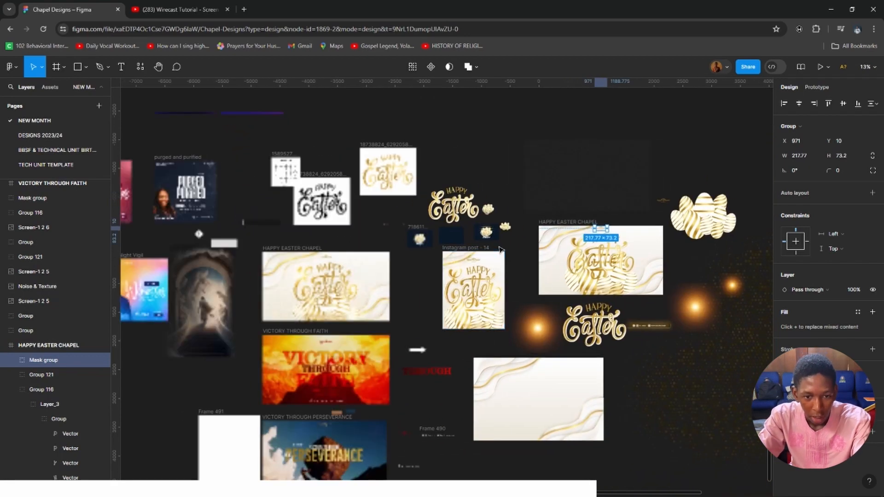
scroll(494, 226, "up", 3)
scroll(494, 226, "up", 1)
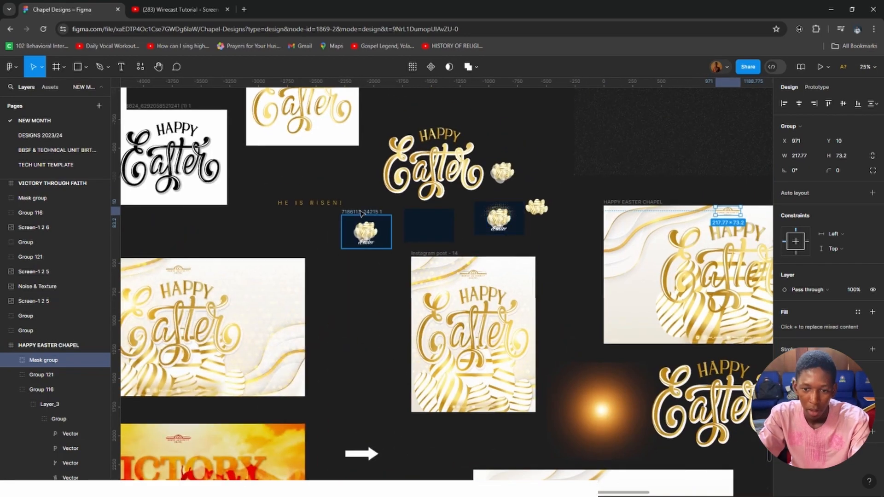
left_click(366, 231)
left_click(484, 202)
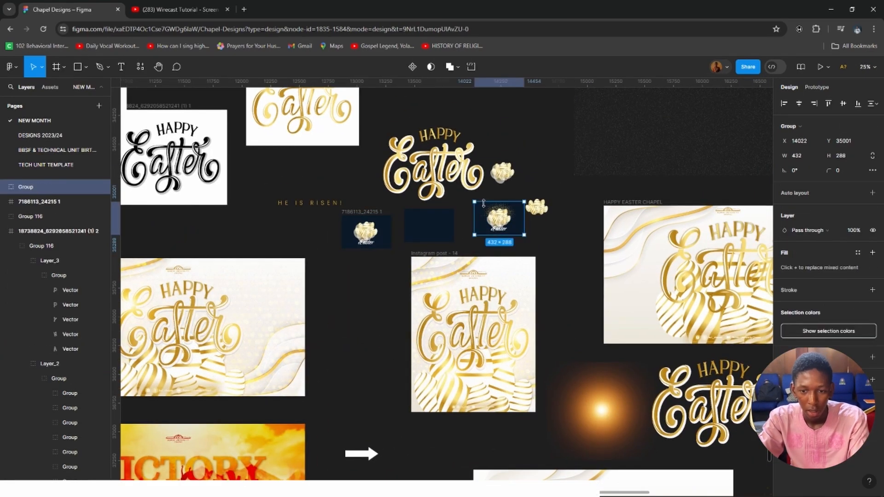
key("shift+2")
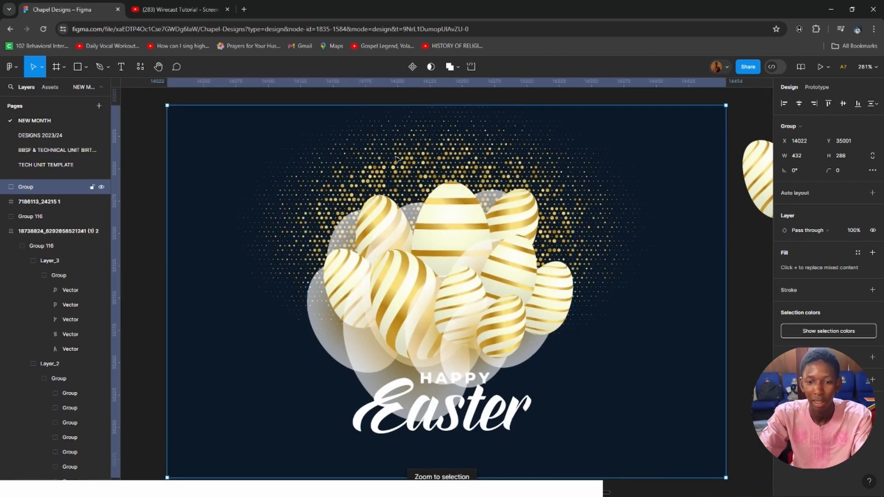
Select the gold dots group inside the egg artwork's clip path group and copy it.
double_click(381, 160)
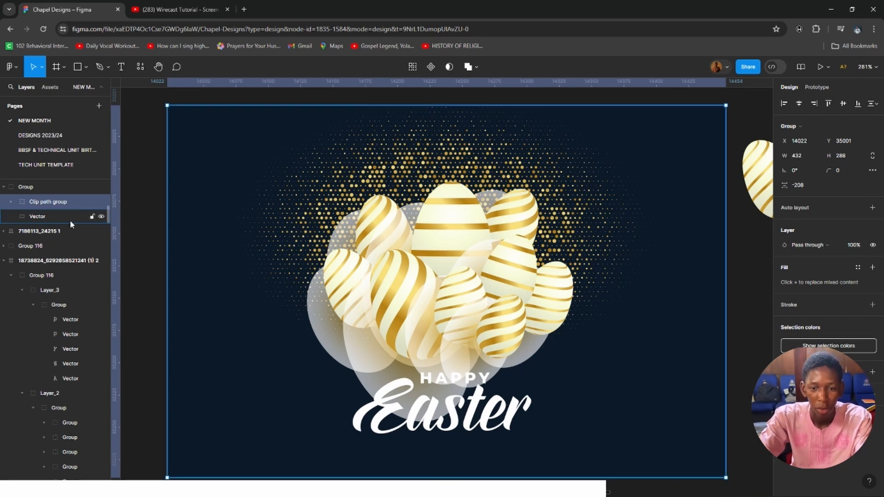
double_click(363, 178)
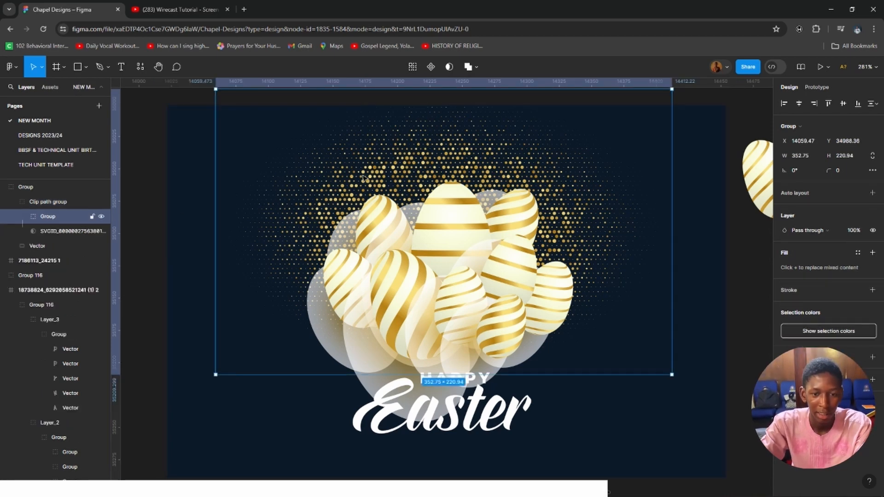
left_click(45, 202)
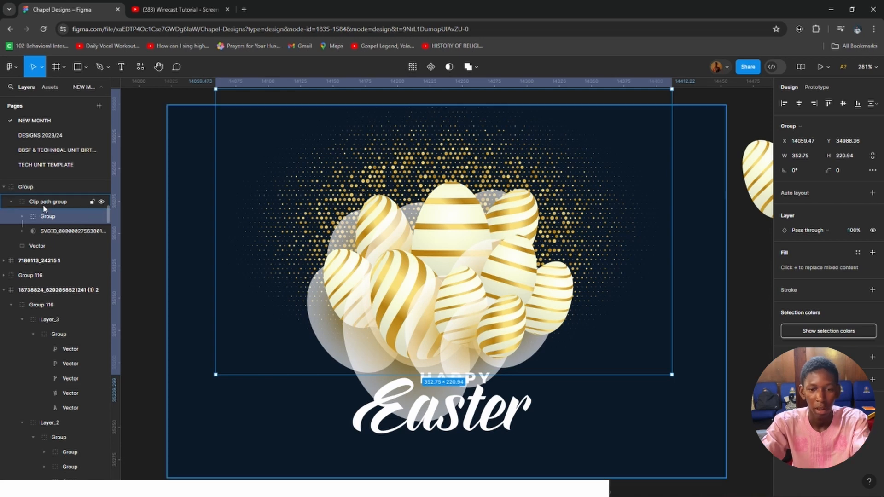
left_click(61, 214)
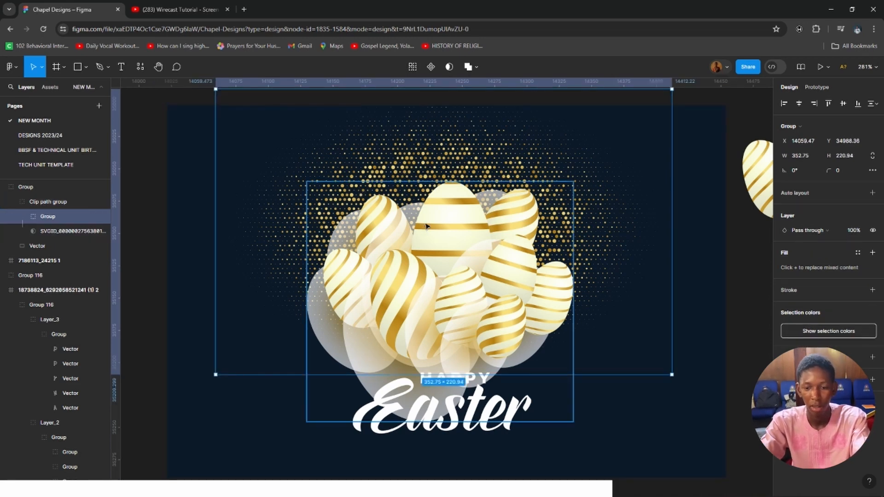
Paste the copied gold dots into the HAPPY EASTER CHAPEL frame and dismiss the missing fonts notice.
scroll(426, 227, "down", 10)
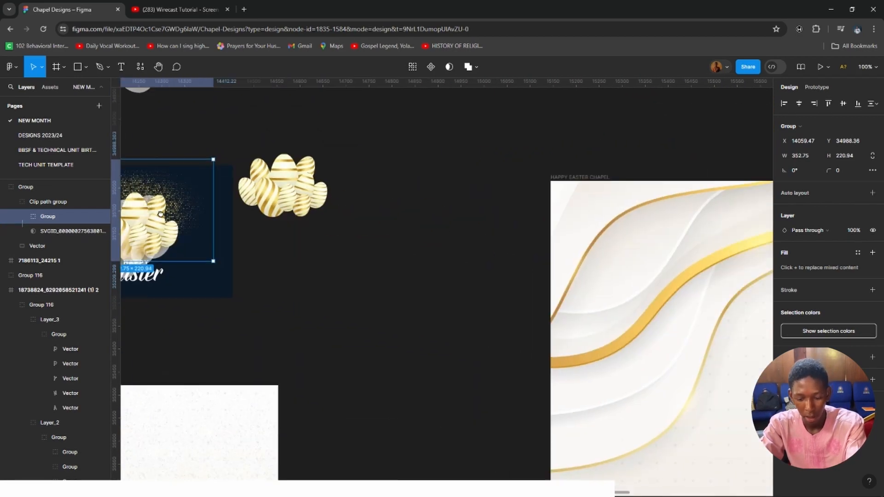
left_click_drag(160, 215, 59, 224)
left_click(478, 186)
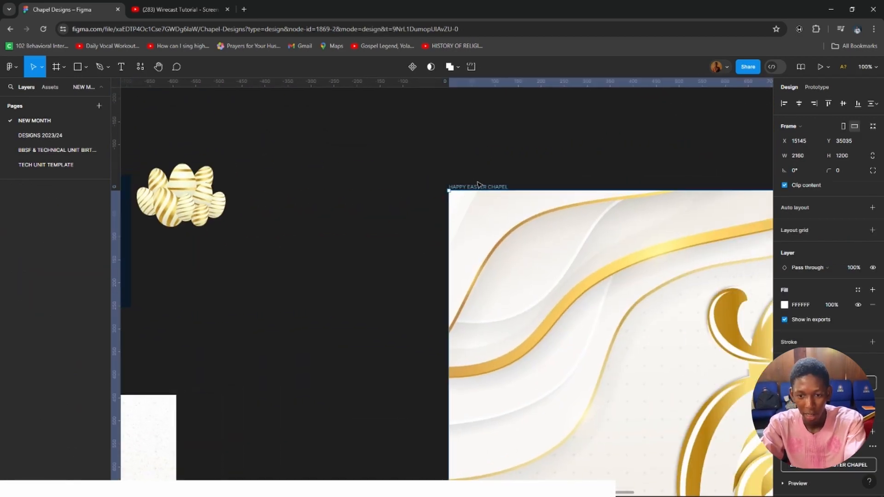
key("shift+2")
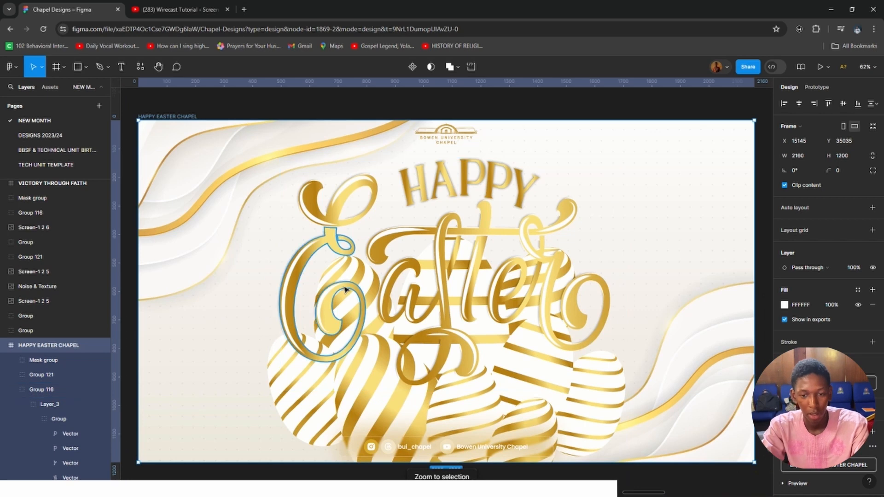
key("ctrl+v")
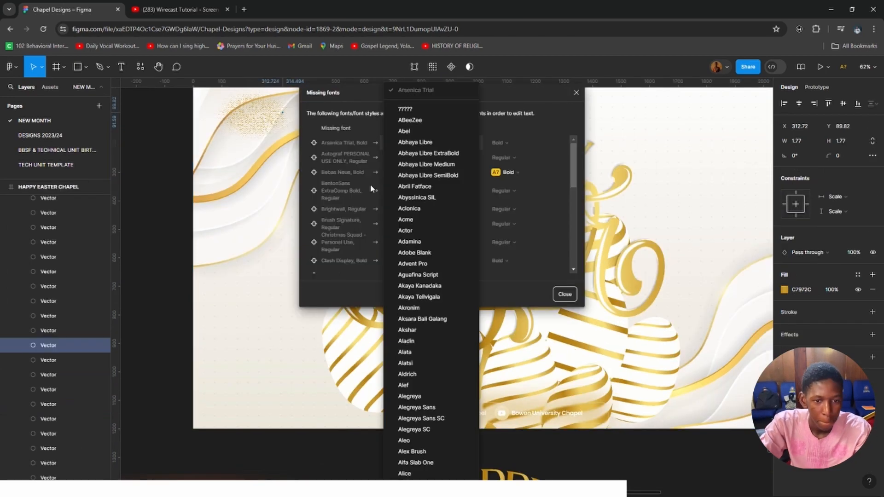
left_click(570, 89)
Leave the single dot's vector editing, collapse the long list of vector layers and select the whole pasted gold dots group.
double_click(265, 115)
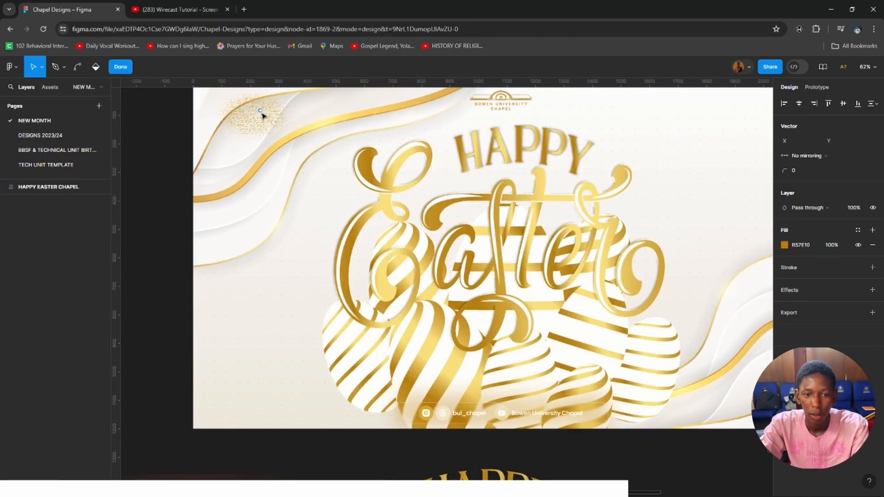
left_click_drag(243, 142, 252, 179)
key("ctrl")
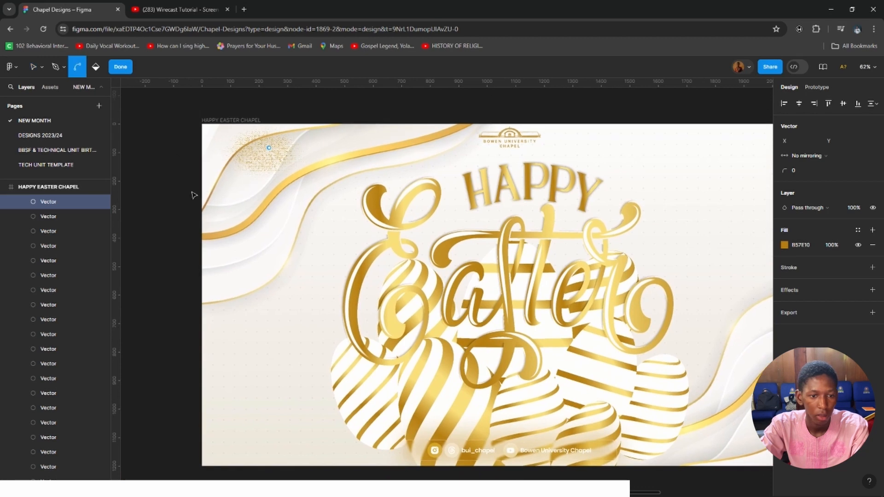
scroll(61, 220, "up", 4)
scroll(60, 219, "up", 3)
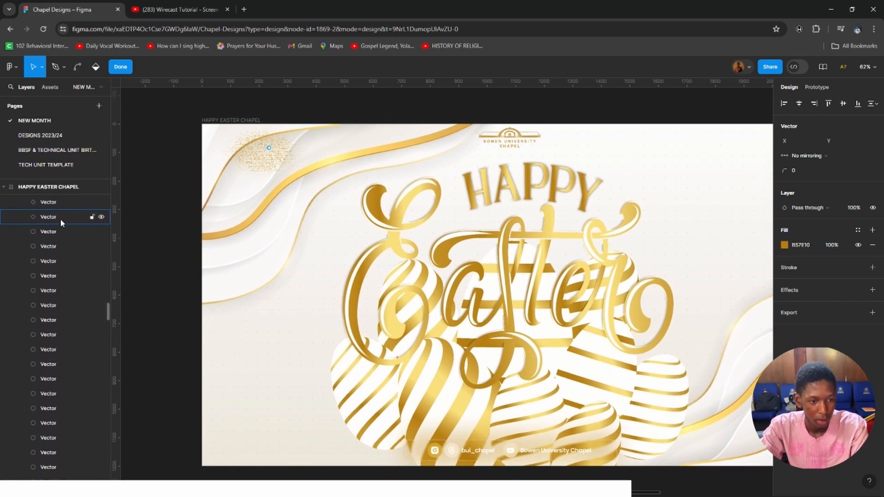
left_click_drag(108, 302, 105, 209)
left_click(106, 224)
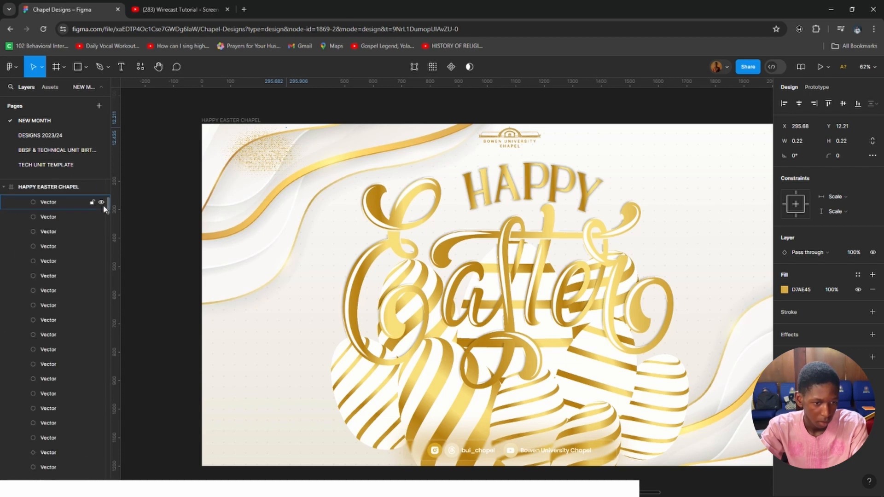
left_click(59, 208)
scroll(59, 208, "up", 6)
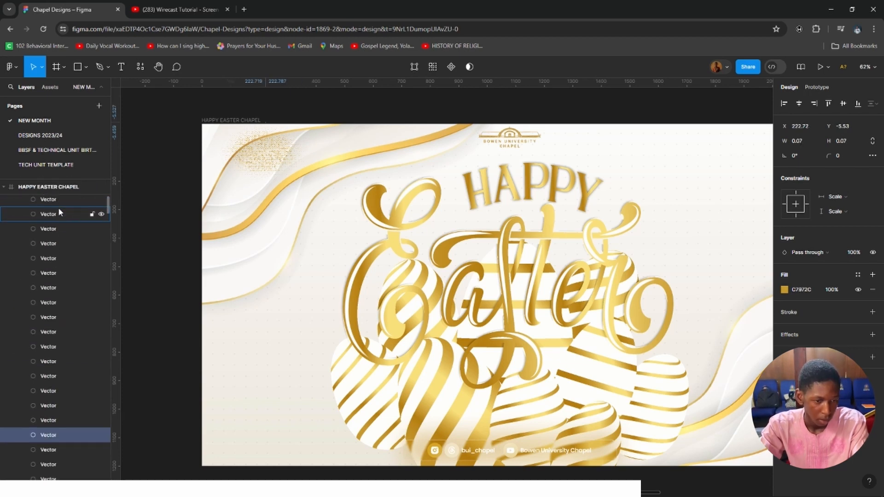
scroll(58, 207, "up", 7)
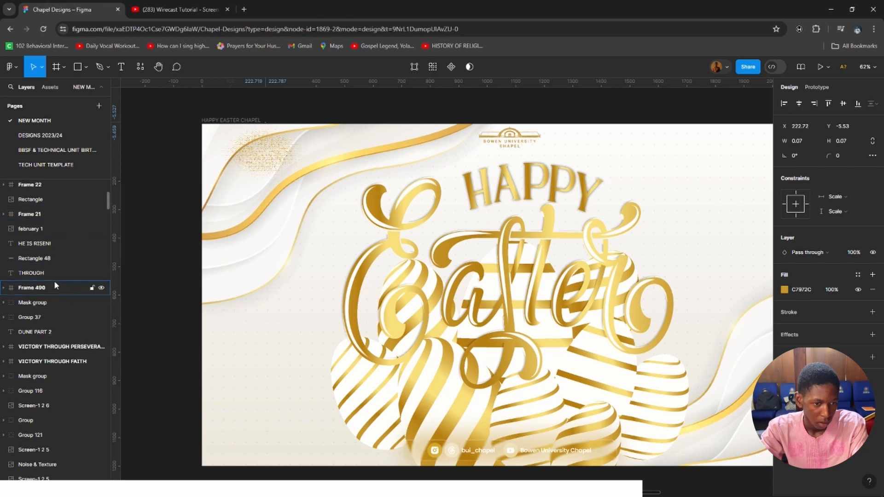
left_click(27, 464)
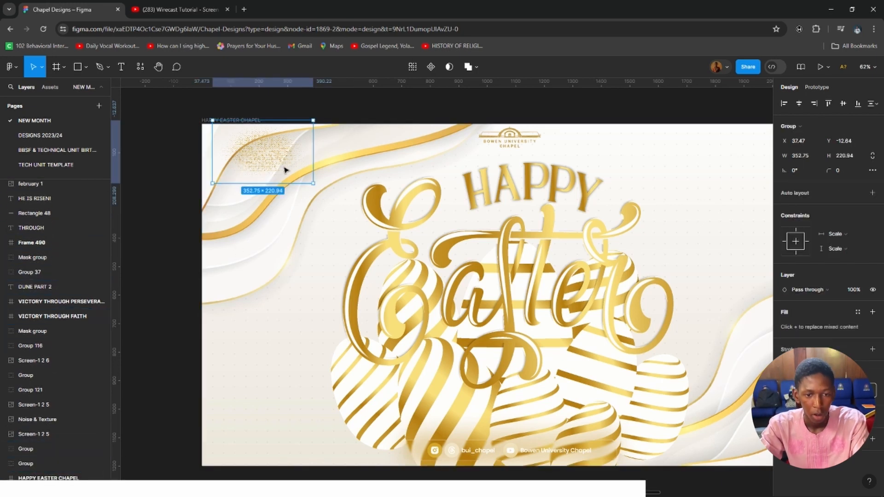
Center the gold dots group horizontally and vertically in the frame, and scale it up by 6 and by a further 3.
key("alt+h")
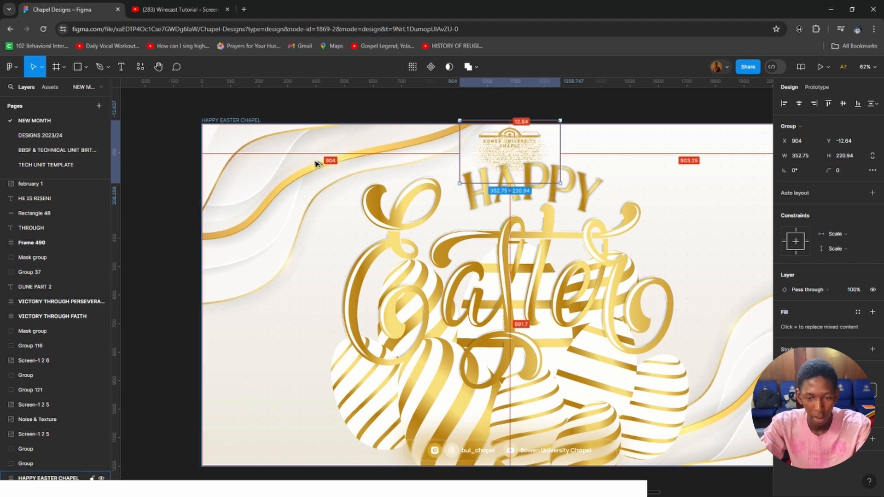
key("alt+v")
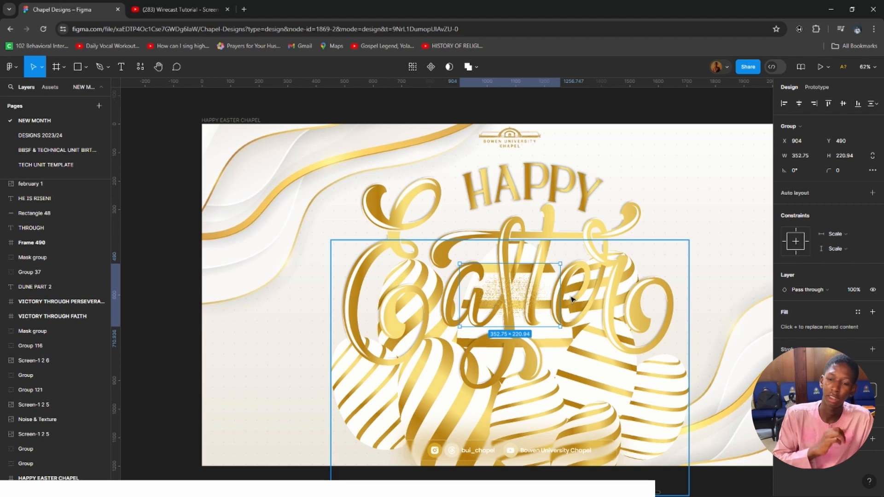
key("k")
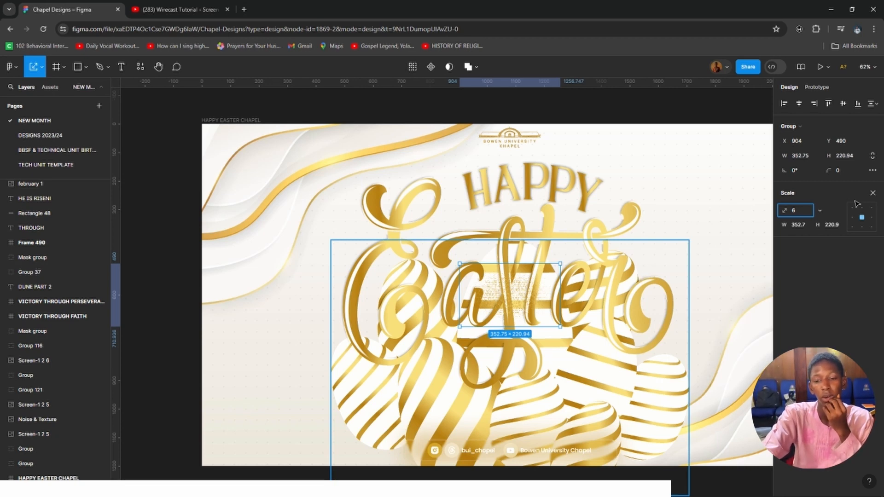
key("Return")
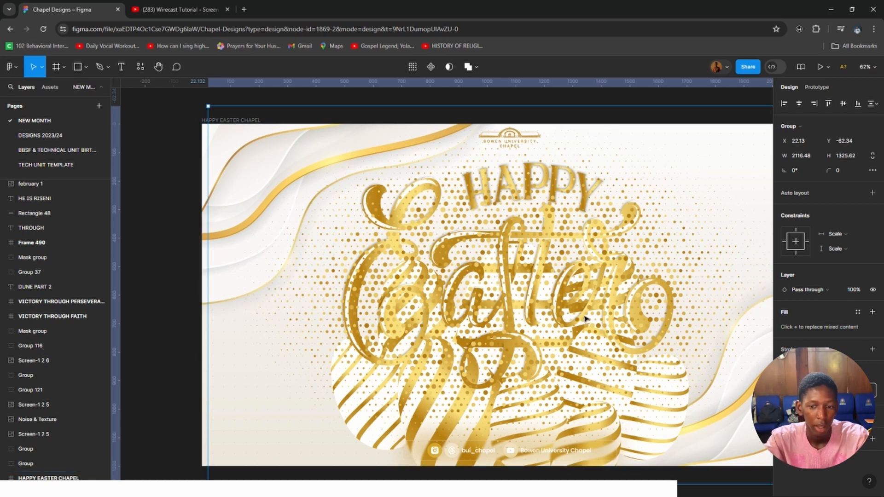
key("k")
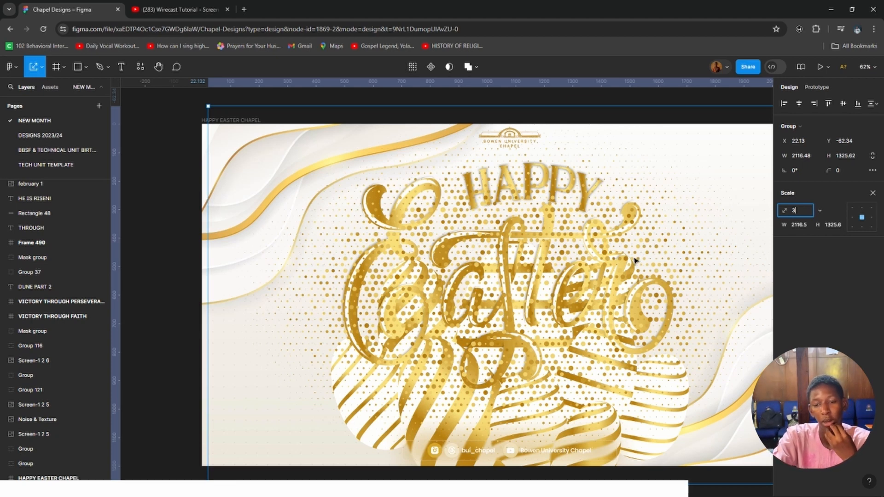
key("Return")
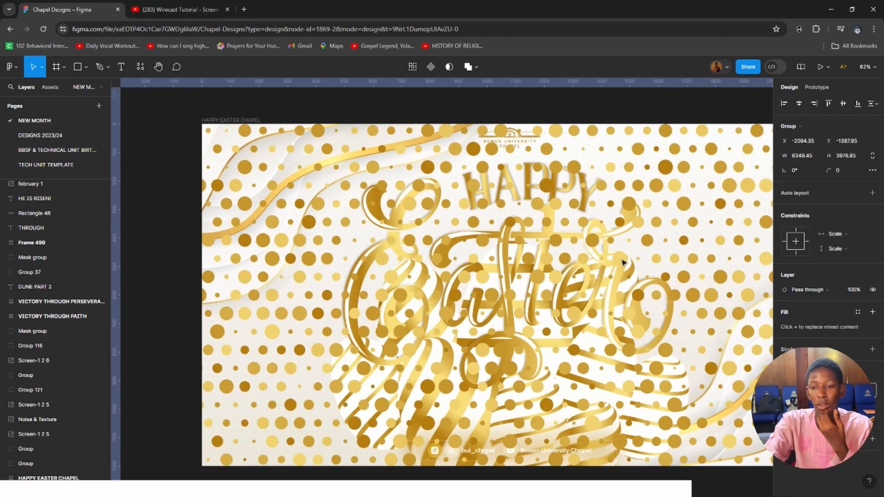
Try scaling the gold dots group by a factor of 0.9.
key("k")
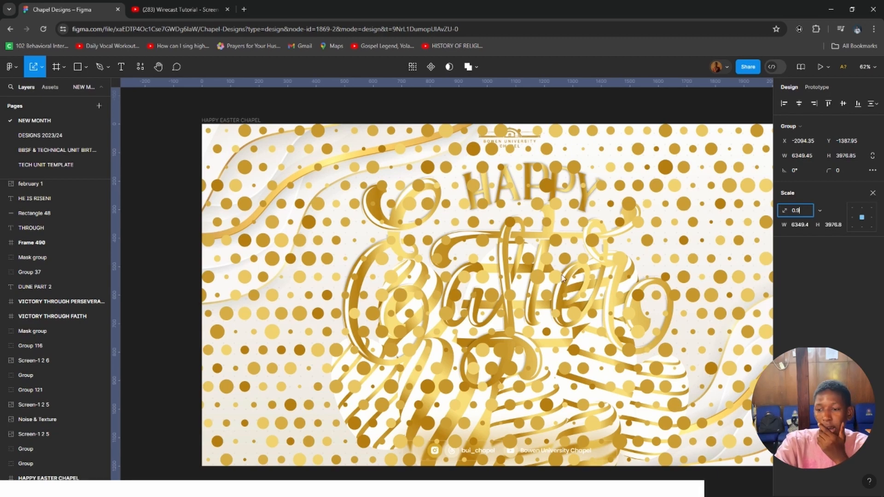
key("Return")
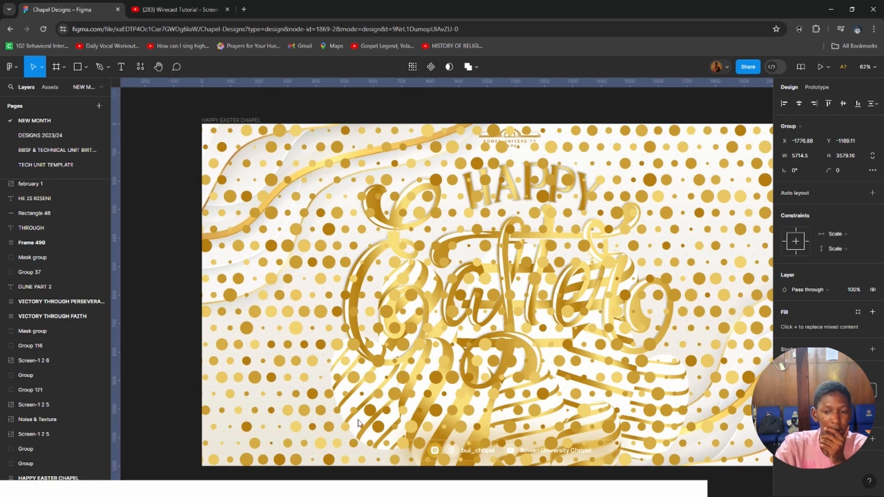
key("shift+a")
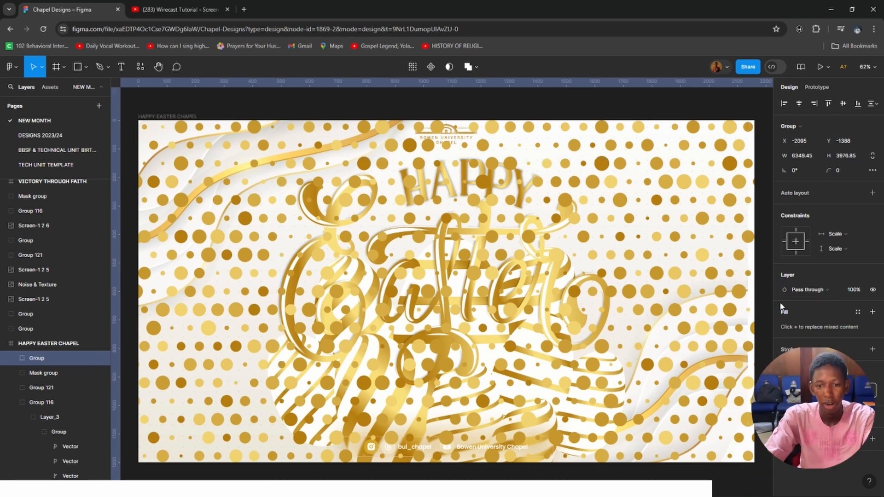
Set the gold dots group's blend mode to Soft light.
left_click(808, 290)
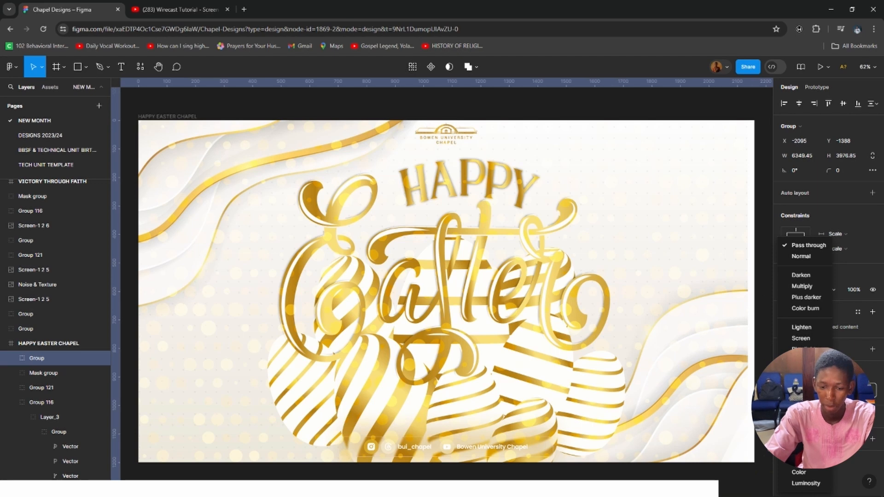
left_click(805, 390)
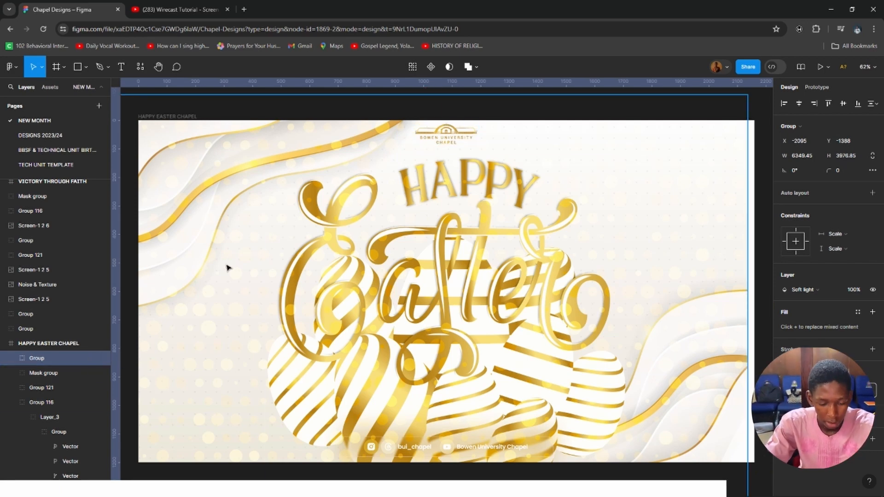
Find the background wave image 14579705_5505099 1 among the frame's layers and center it horizontally in the HAPPY EASTER CHAPEL frame.
scroll(36, 427, "down", 6)
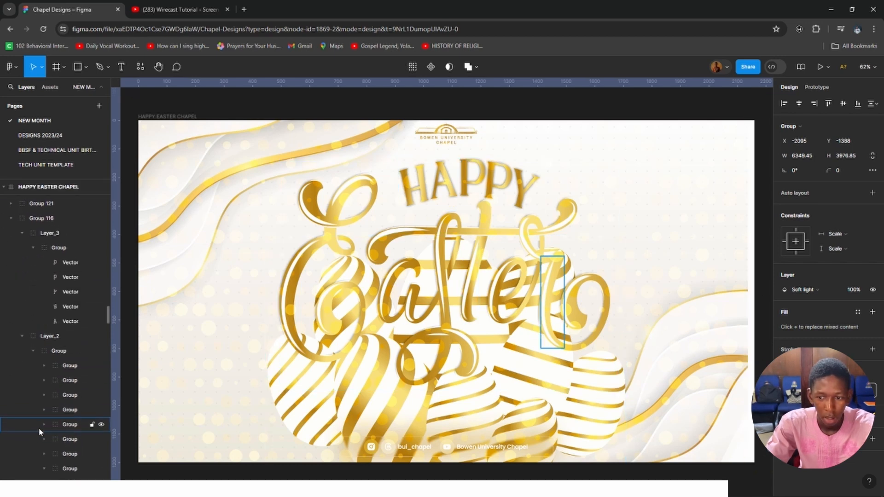
scroll(40, 427, "down", 5)
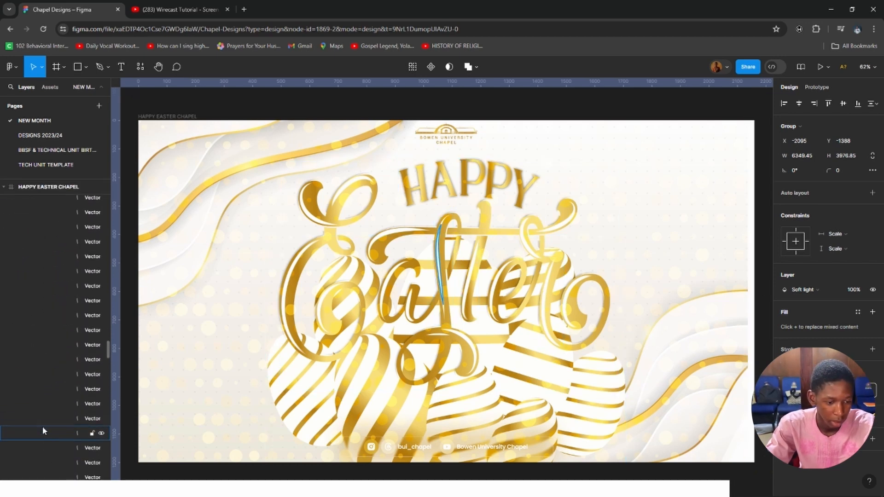
scroll(46, 426, "up", 5)
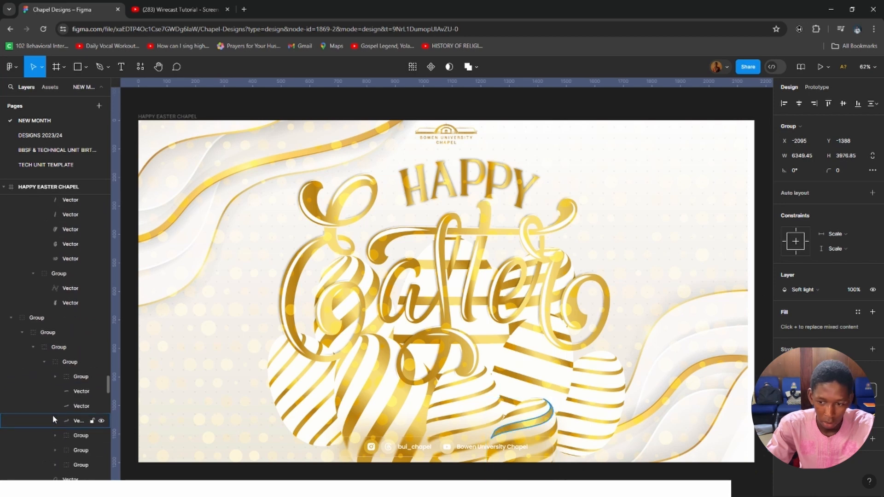
scroll(52, 415, "down", 10)
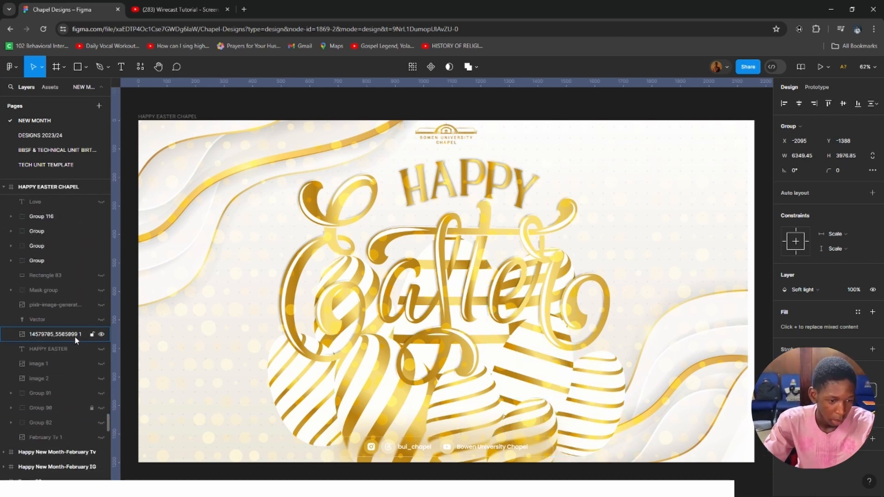
scroll(77, 319, "up", 5)
left_click(74, 187)
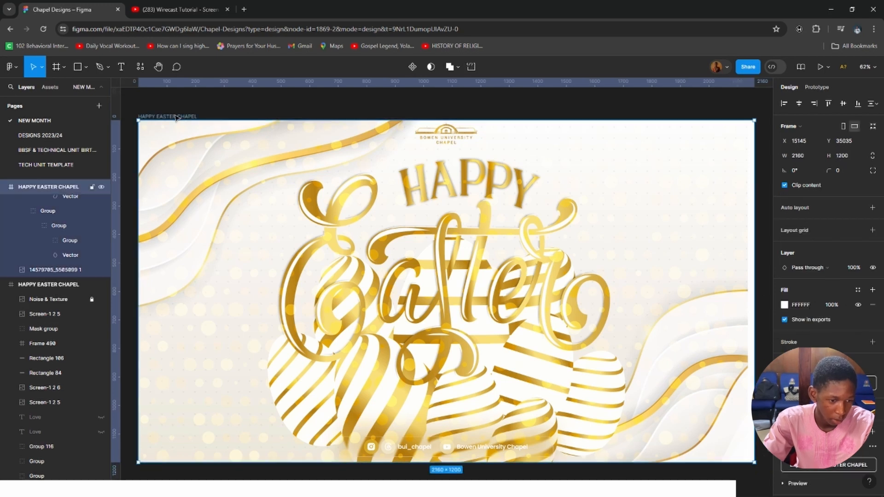
left_click(84, 270)
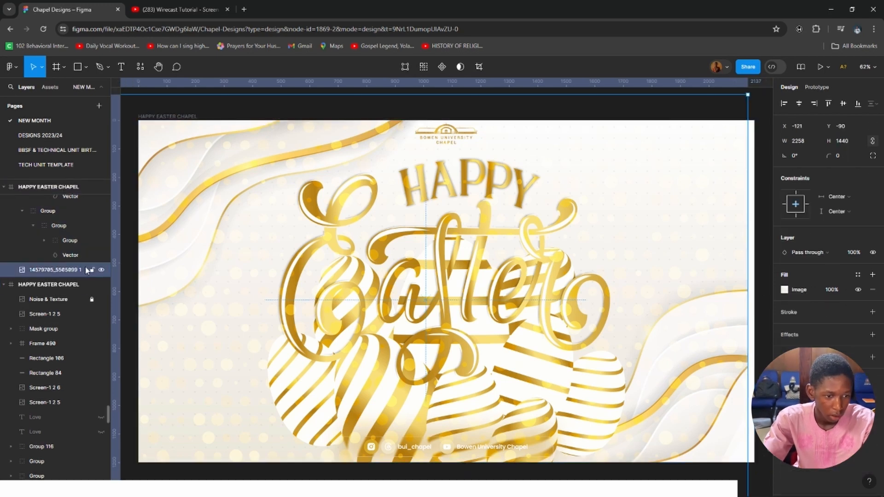
key("alt+h")
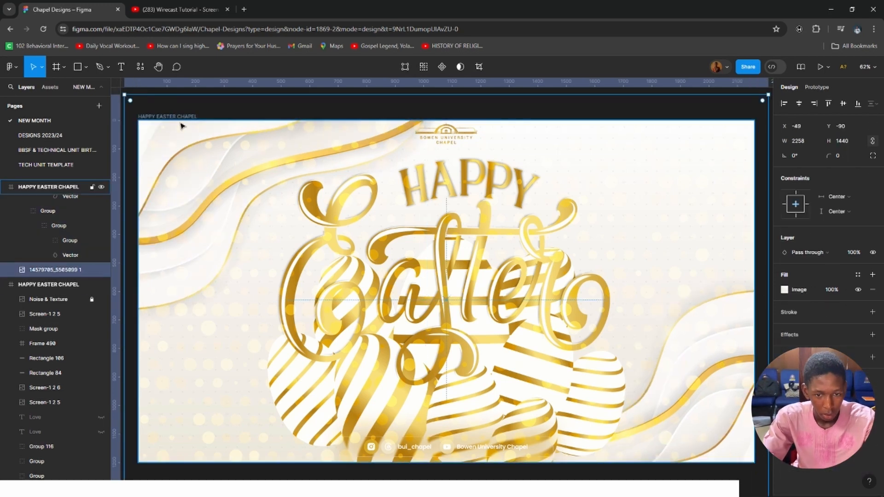
Locate and select the 2200 × 1244 Noise & Texture image above the HAPPY EASTER CHAPEL frame.
left_click(183, 119)
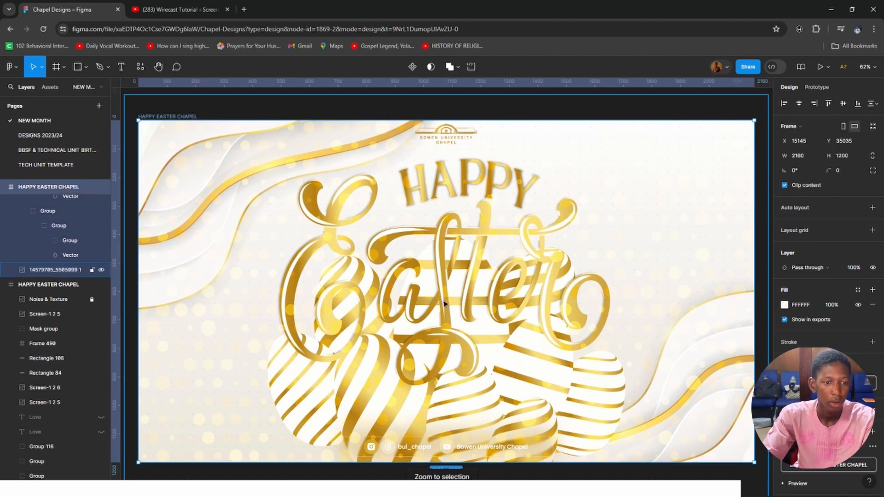
scroll(428, 285, "right", 2)
scroll(429, 285, "up", 1)
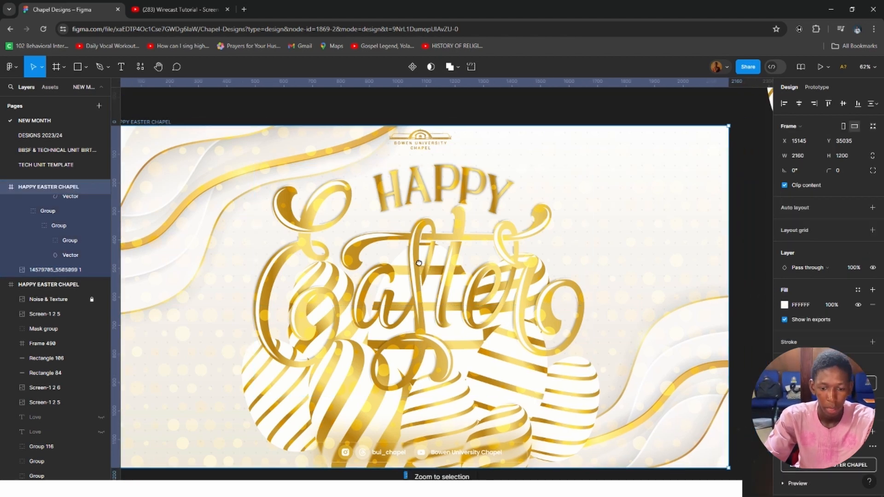
scroll(420, 278, "down", 3)
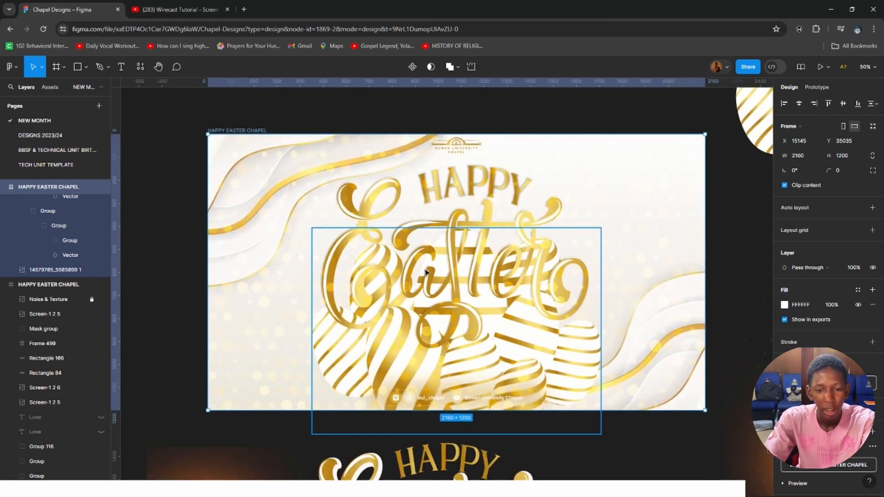
key("shift+2")
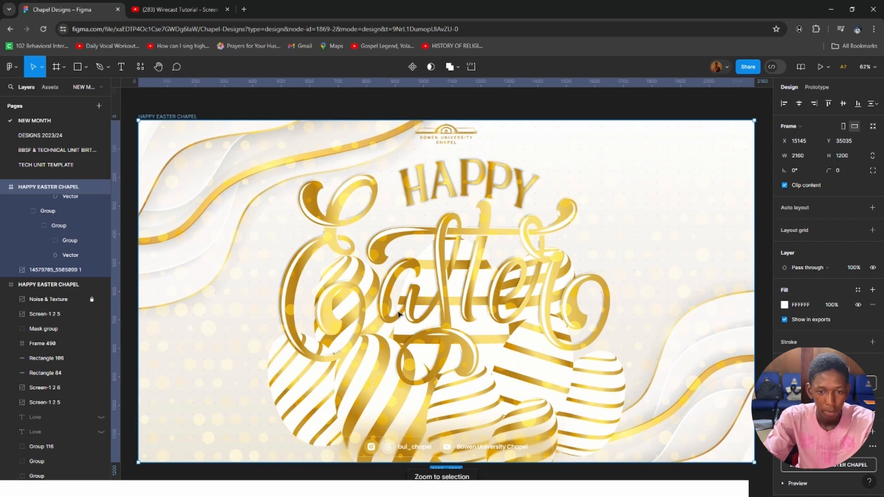
scroll(391, 290, "up", 1)
key("ctrl+minus")
scroll(391, 289, "up", 2)
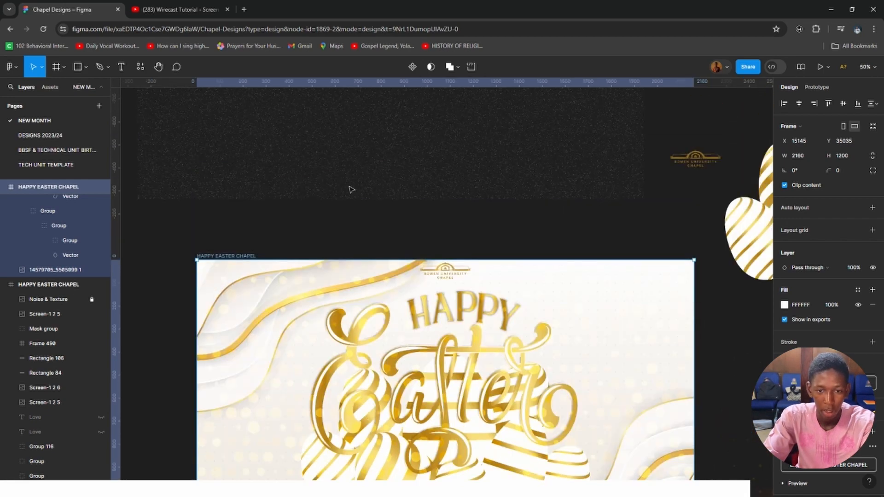
left_click(350, 183)
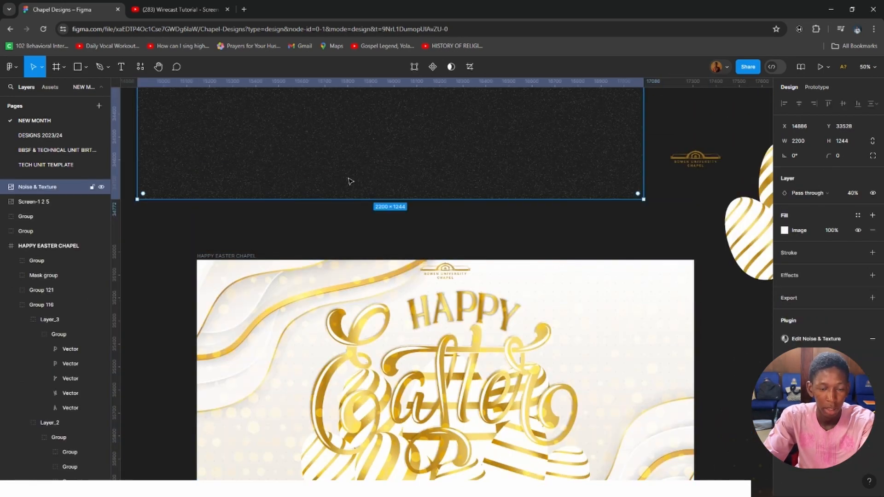
left_click(249, 257)
left_click(342, 181)
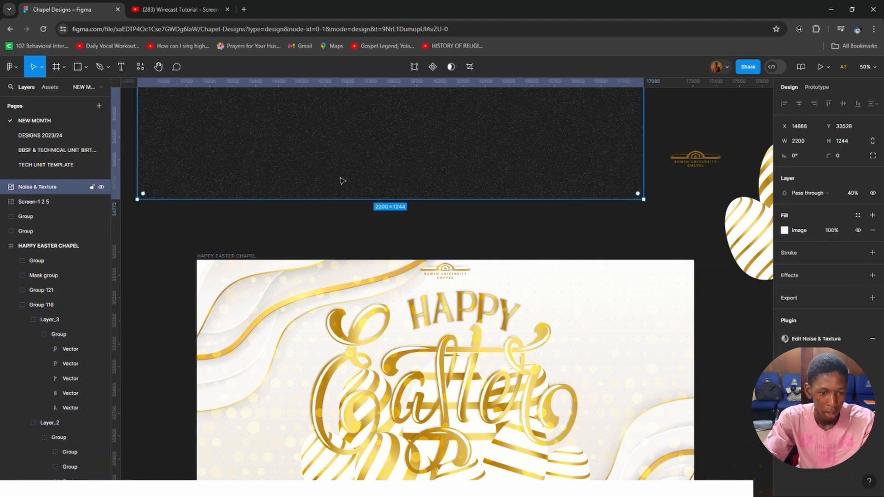
key("shift+2")
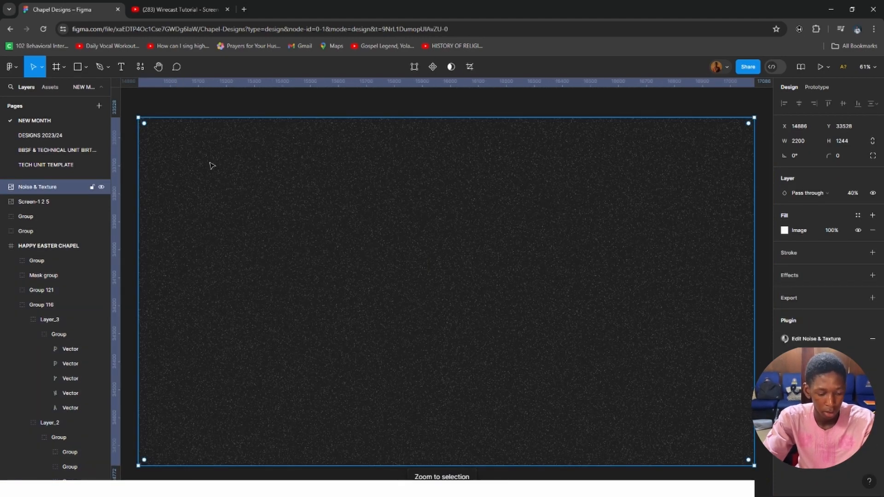
Open the Noise & Texture plugin, dismiss its tip notice to view the pattern settings, and close the plugin.
left_click(140, 67)
left_click(186, 88)
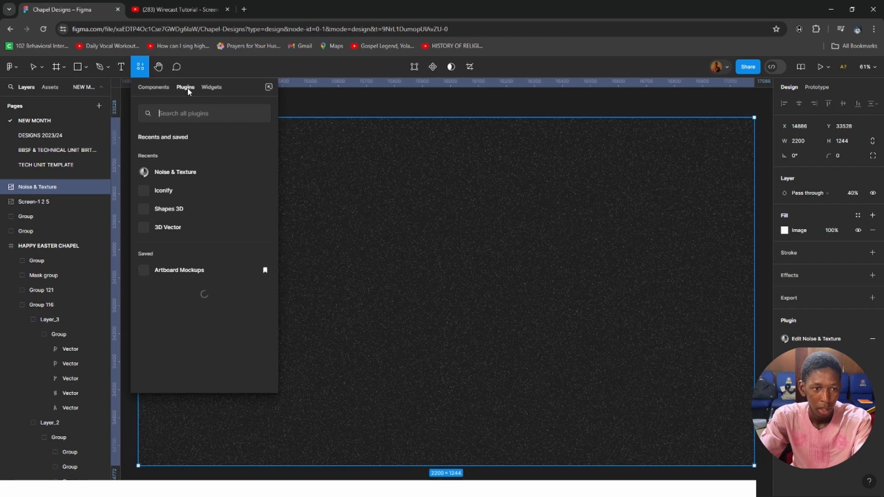
left_click(190, 176)
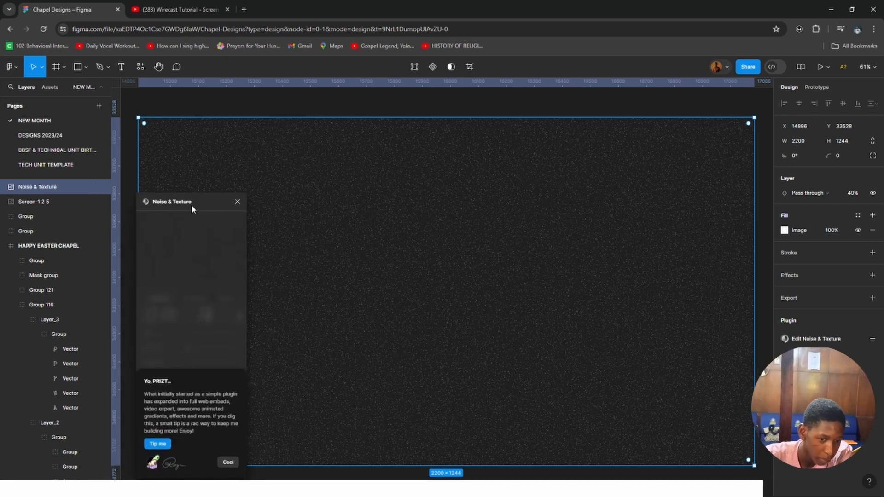
left_click(228, 462)
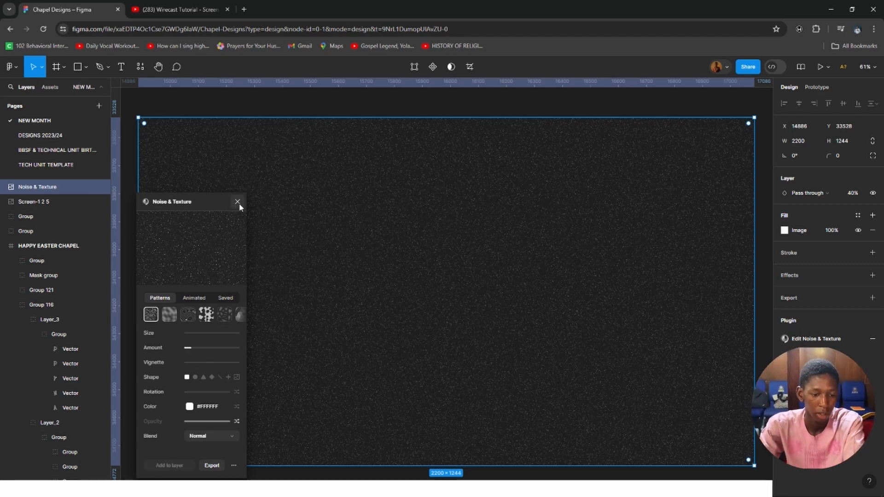
left_click(283, 113)
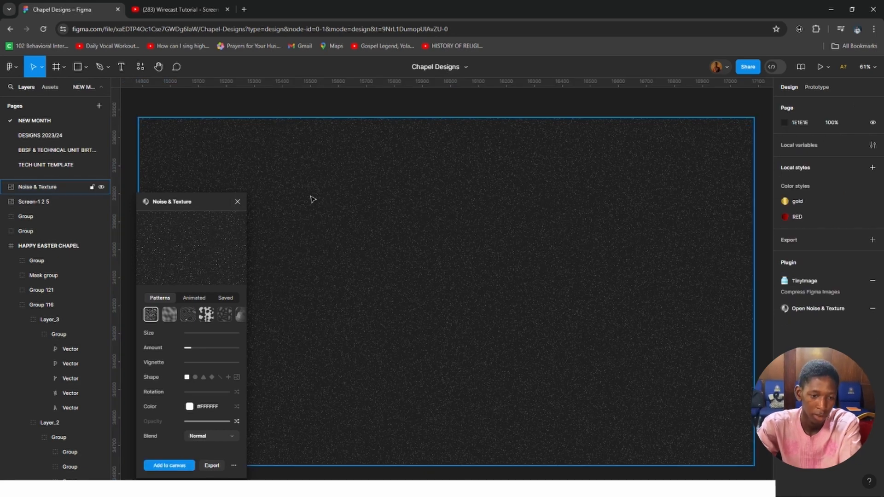
left_click(238, 202)
Copy the Noise & Texture image and paste it centered on top of the HAPPY EASTER CHAPEL frame's artwork.
left_click(288, 266)
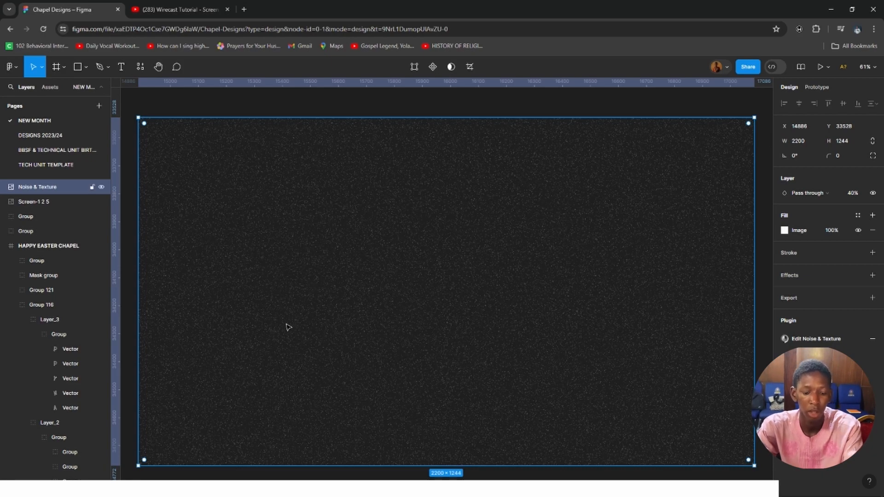
key("minus")
left_click(343, 390)
key("shift+2")
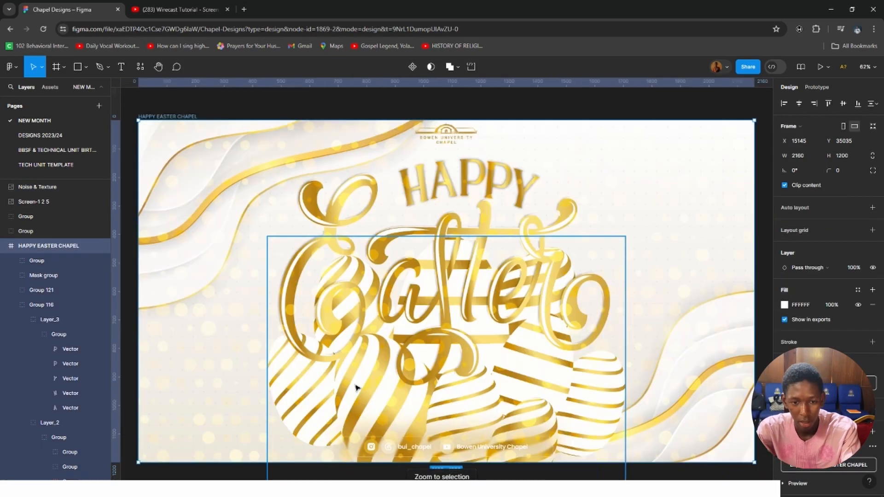
left_click(273, 274)
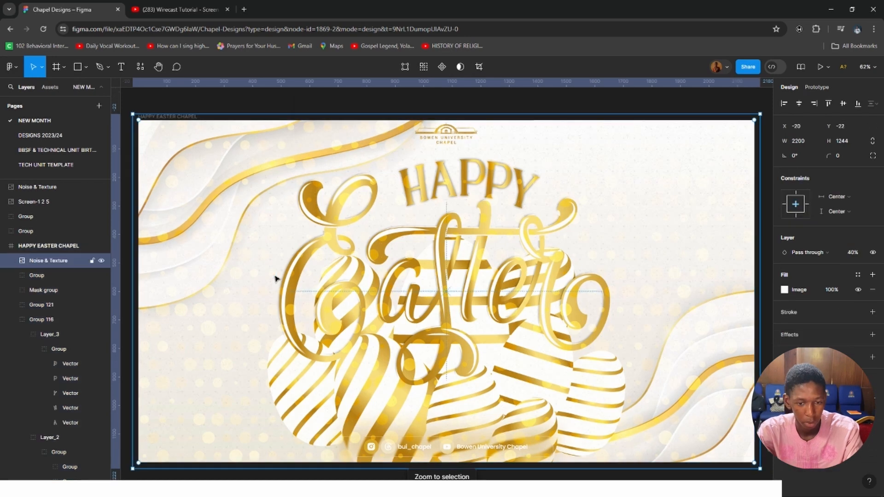
left_click(564, 295)
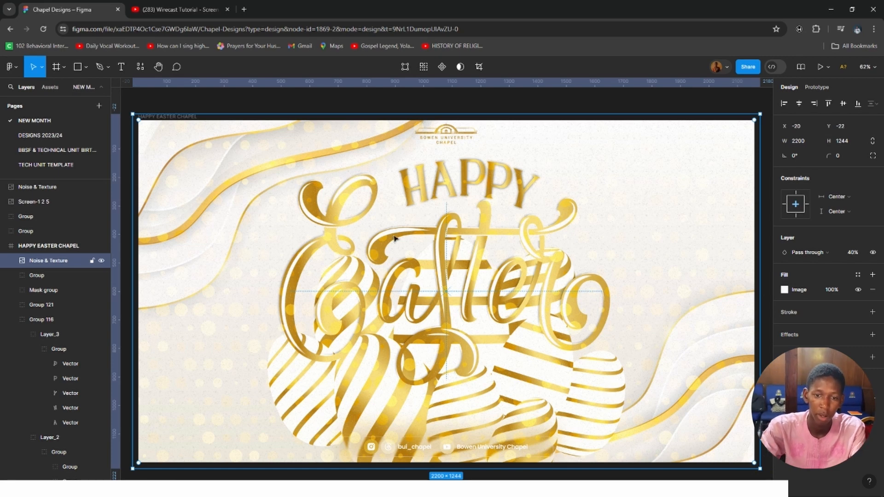
Locate and select the orange glow image Screen-1 2 5, 948 × 853.2, below the HAPPY EASTER CHAPEL frame.
key("ctrl+minus")
left_click_drag(409, 320, 444, 206)
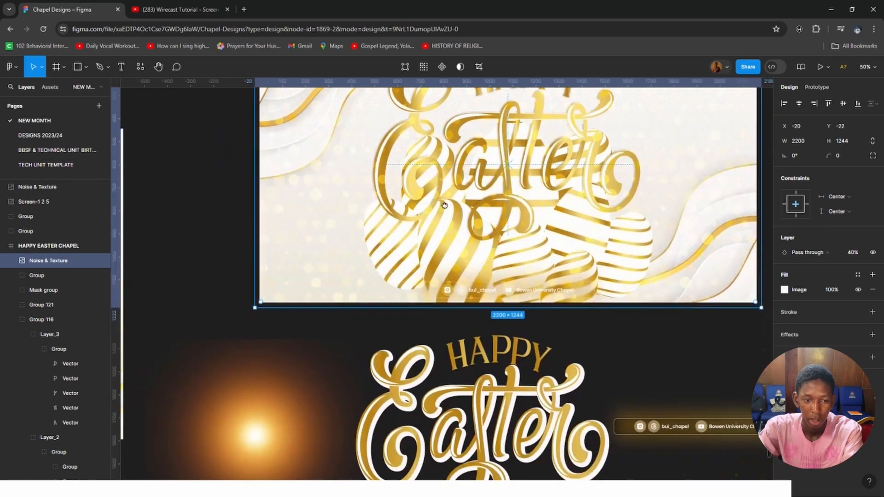
left_click(354, 364)
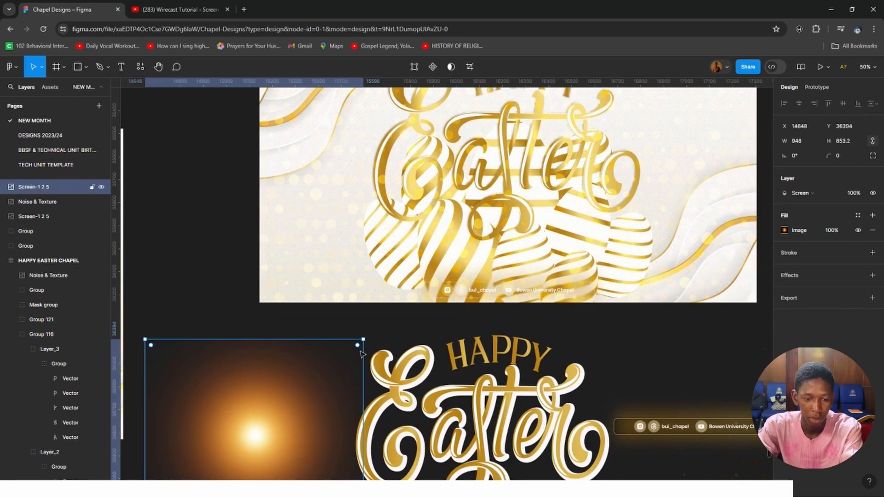
key("shift+2")
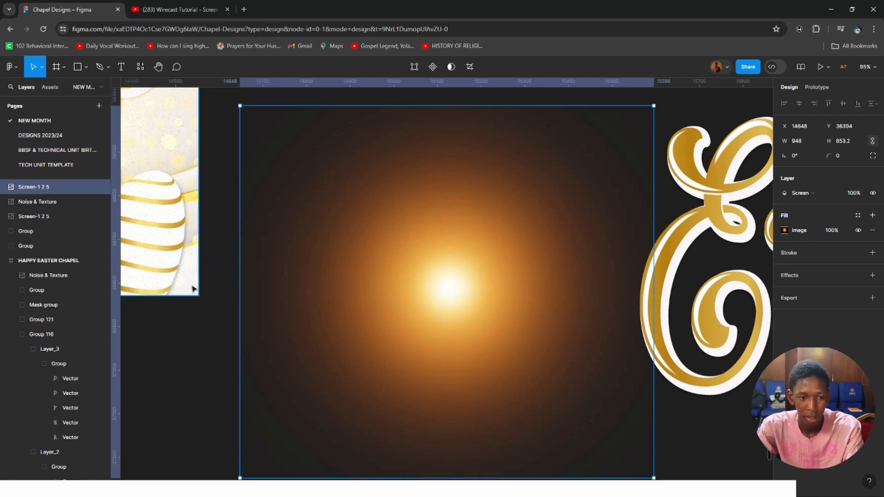
left_click_drag(187, 288, 69, 293)
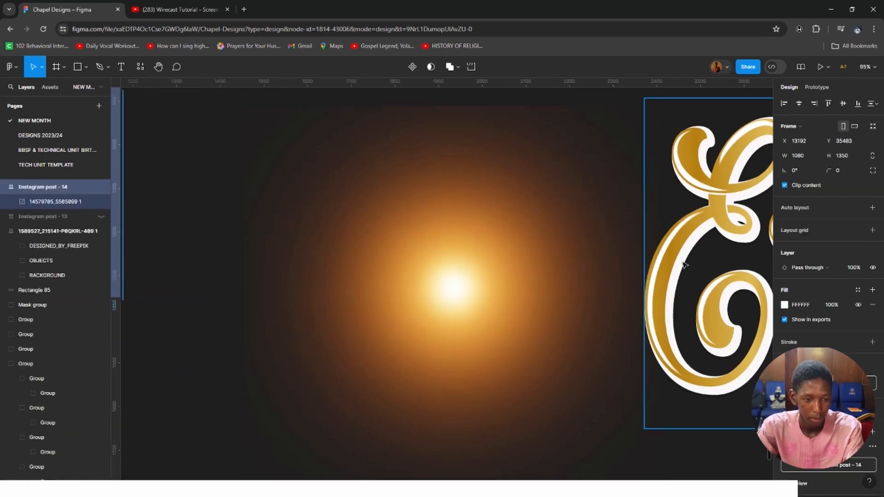
left_click_drag(656, 283, 783, 299)
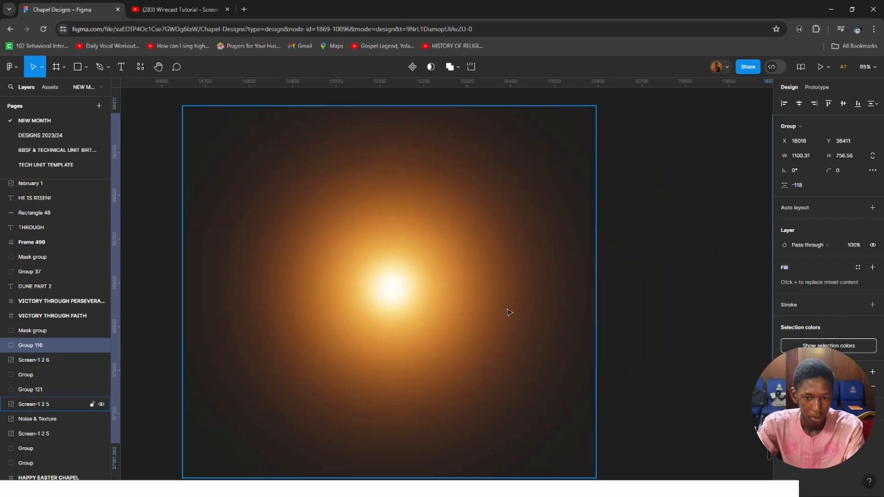
left_click(474, 299)
key("shift+2")
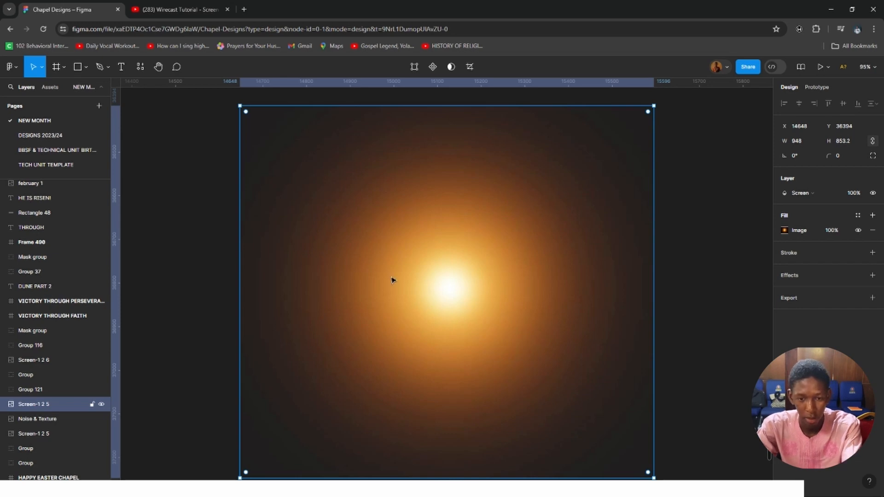
Copy the Screen-1 2 5 glow image and paste it into the HAPPY EASTER CHAPEL frame.
scroll(643, 266, "down", 5)
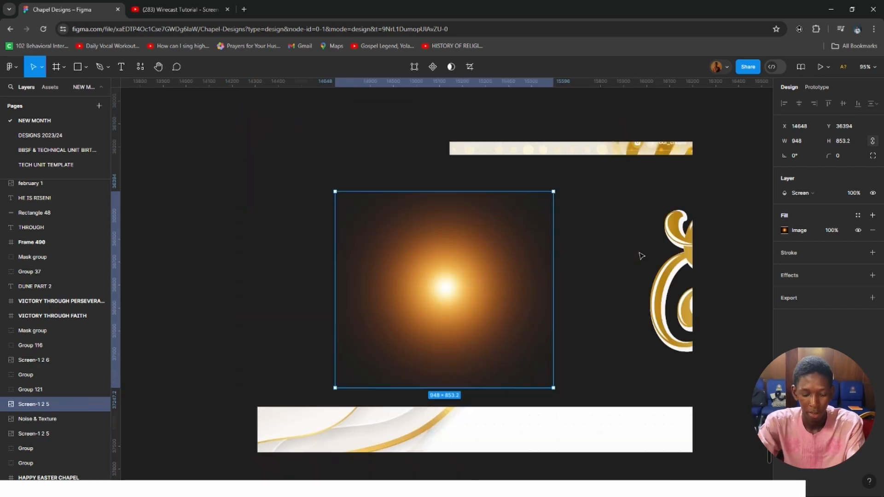
scroll(507, 299, "up", 10)
scroll(414, 267, "right", 3)
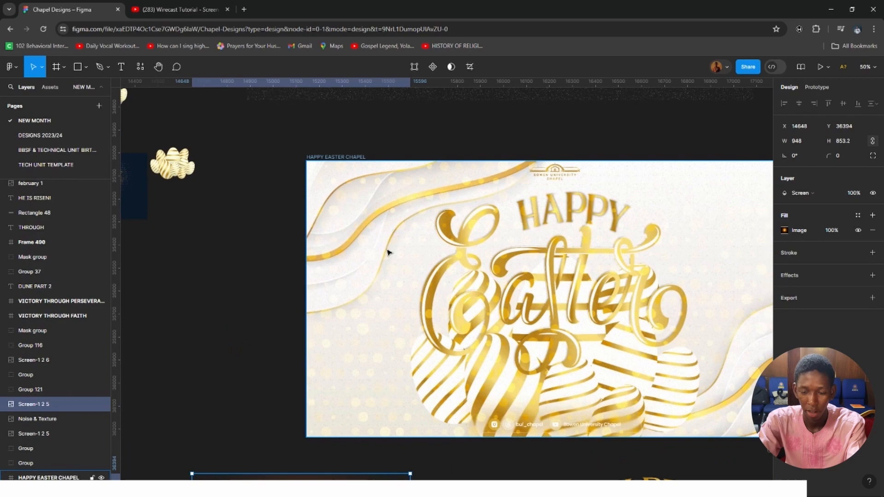
left_click(353, 158)
key("shift+2")
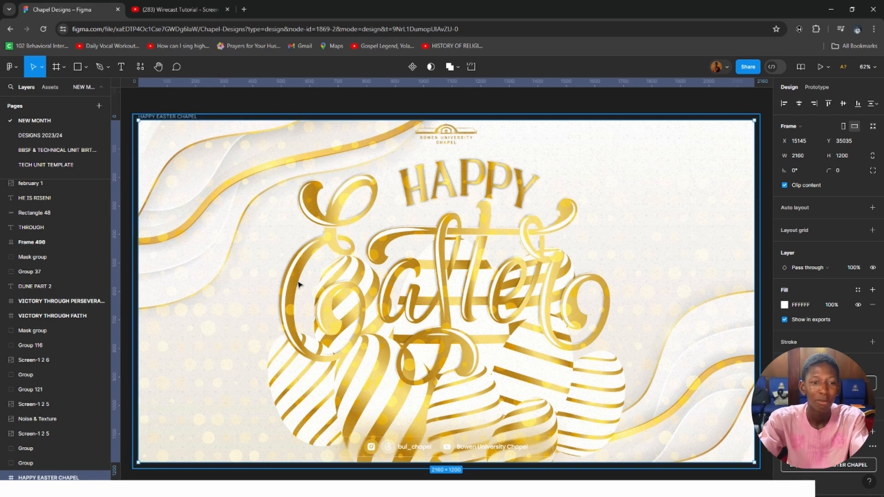
double_click(312, 269)
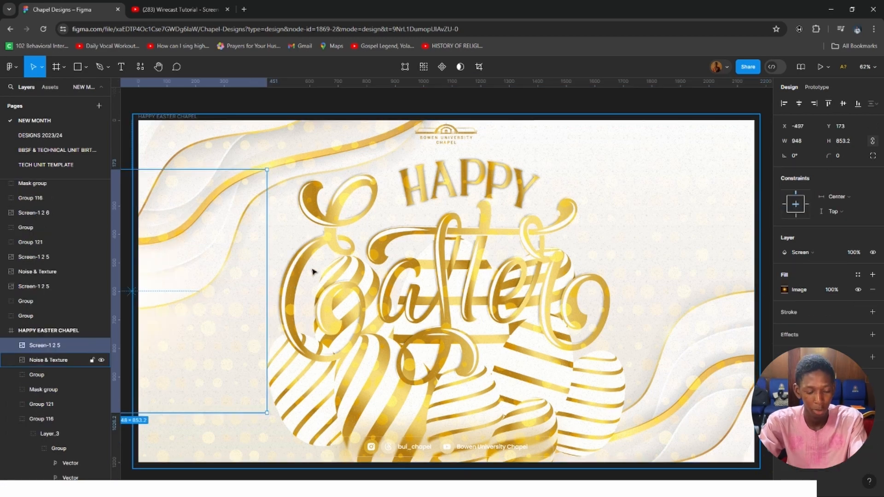
left_click(565, 294)
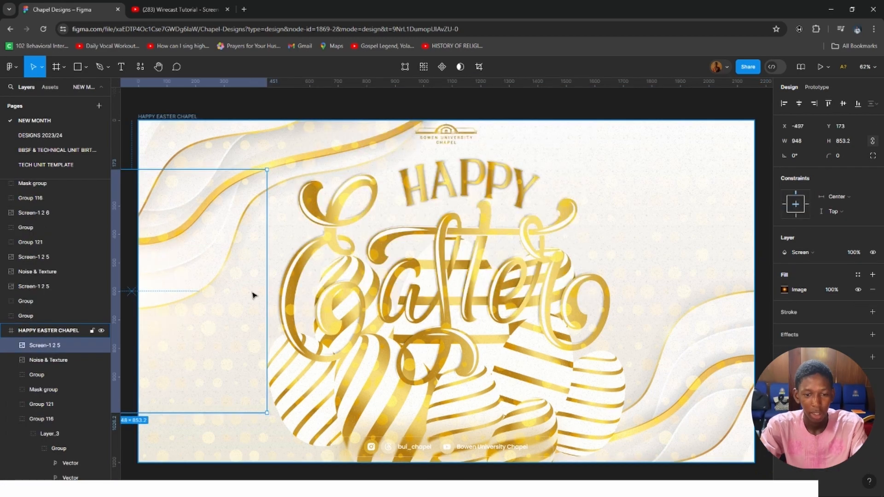
Duplicate the glow twice and spread the glows over the artwork, with the original at X 59, Y 363 and one copy at X 908, Y -41.
left_click_drag(244, 308, 540, 403)
left_click(284, 328)
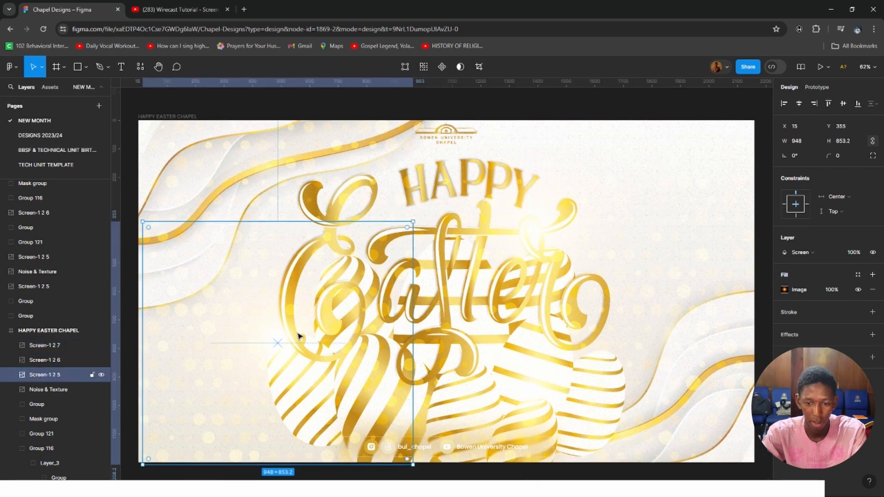
left_click_drag(277, 326, 291, 329)
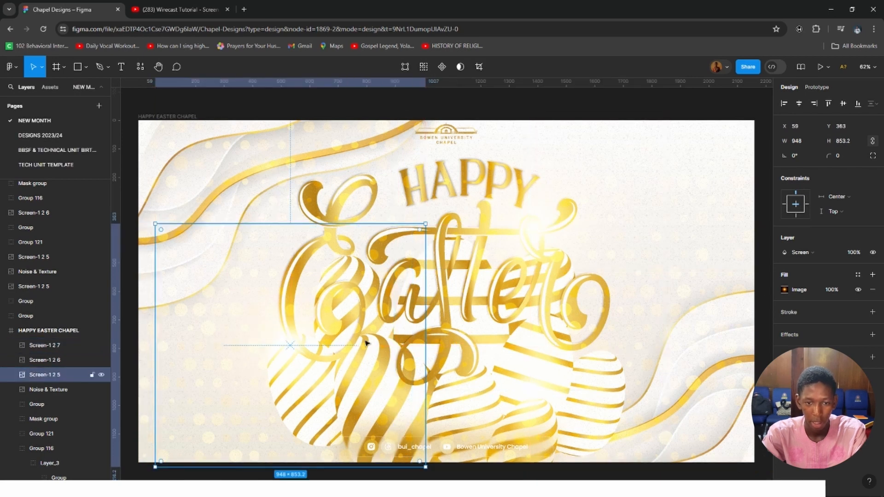
left_click(184, 118)
key("shift+2")
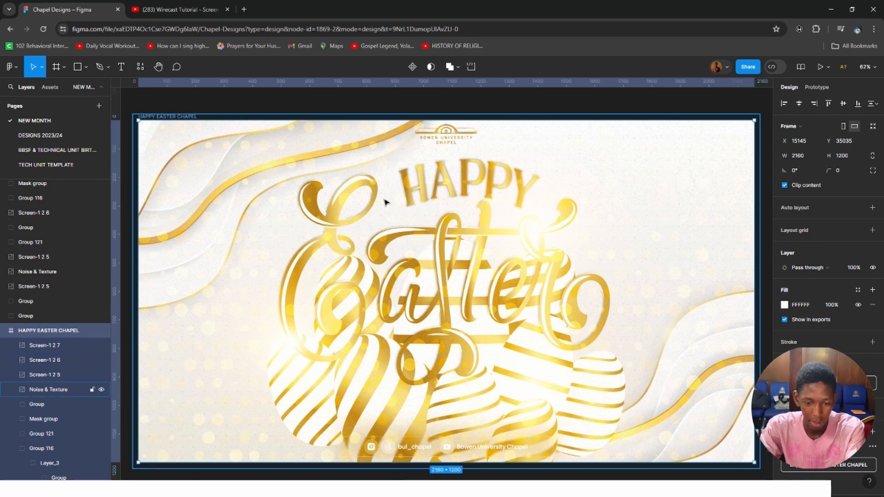
Lock the Screen-1 2 6 glow and the Noise & Texture layer so the logo beneath them can be selected.
left_click(448, 139)
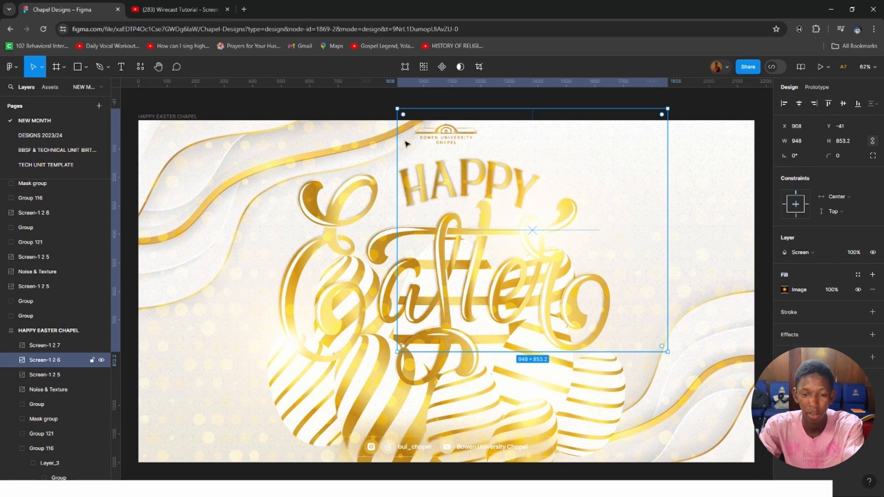
left_click(358, 114)
left_click(454, 136)
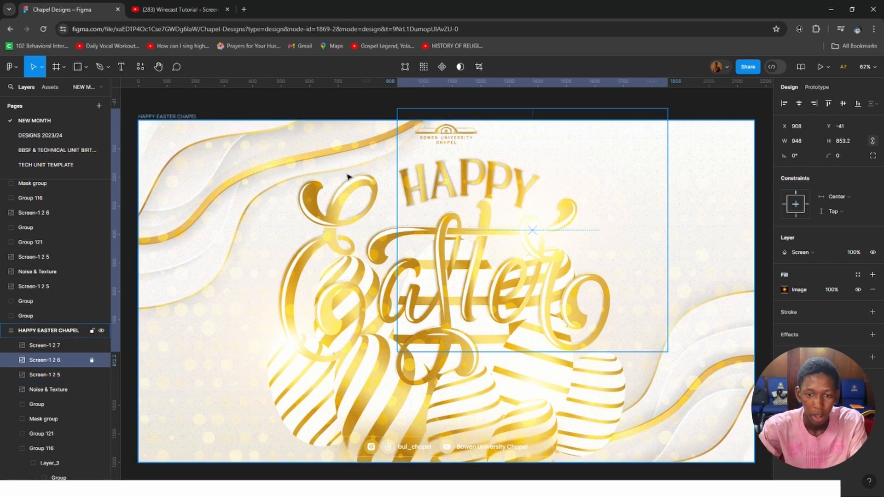
left_click(451, 133)
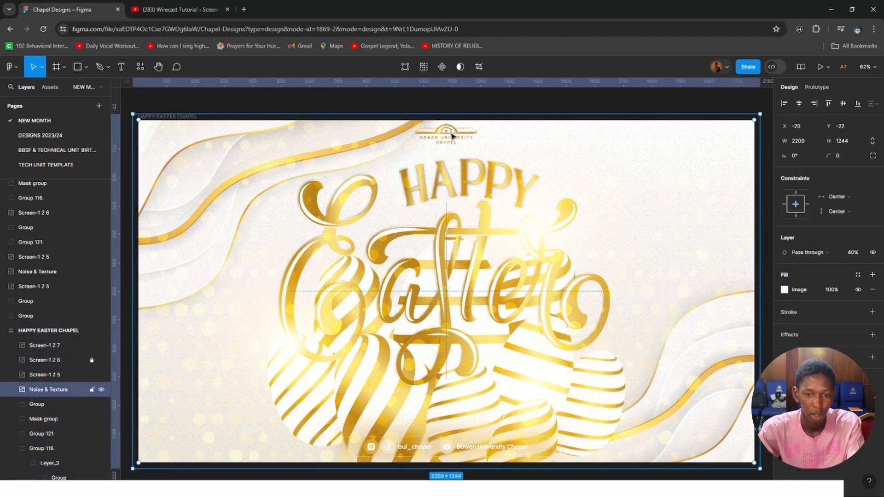
key("ctrl+shift+l")
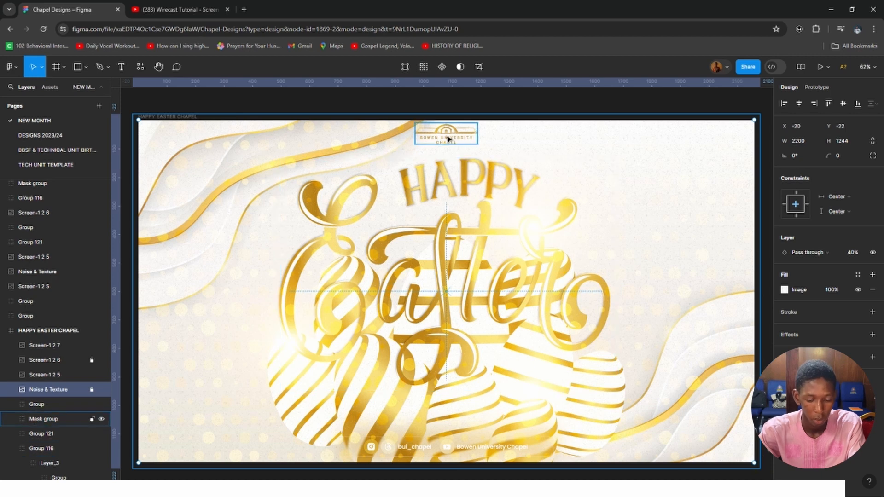
Move the Bowen University Chapel logo slightly down from the frame's upper edge, and deselect it.
left_click(449, 139)
left_click_drag(449, 139, 449, 141)
key("Down")
key("Down")
left_click_drag(403, 119, 455, 113)
left_click_drag(421, 187, 345, 261)
left_click(387, 177)
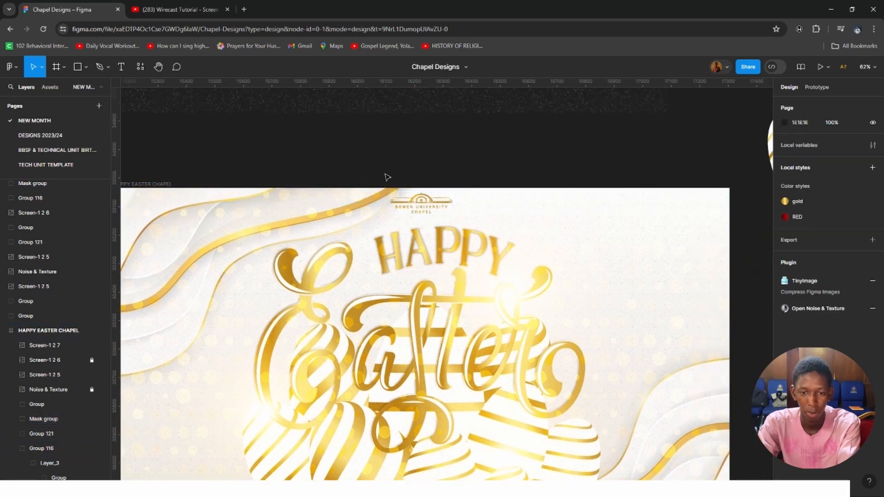
Select the HAPPY EASTER CHAPEL frame and review its waves, logo, lettering and glows.
scroll(295, 179, "left", 3)
scroll(296, 179, "down", 1)
left_click(347, 195)
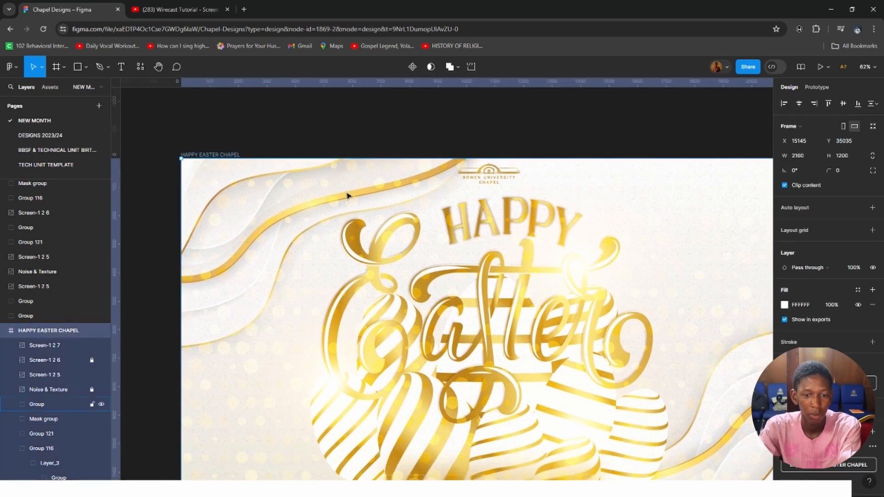
scroll(414, 225, "right", 2)
scroll(415, 224, "down", 1)
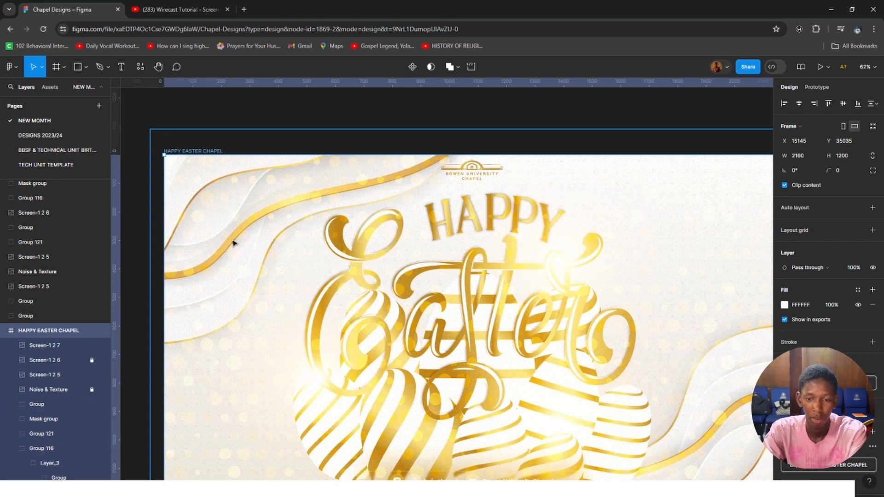
scroll(231, 241, "down", 1)
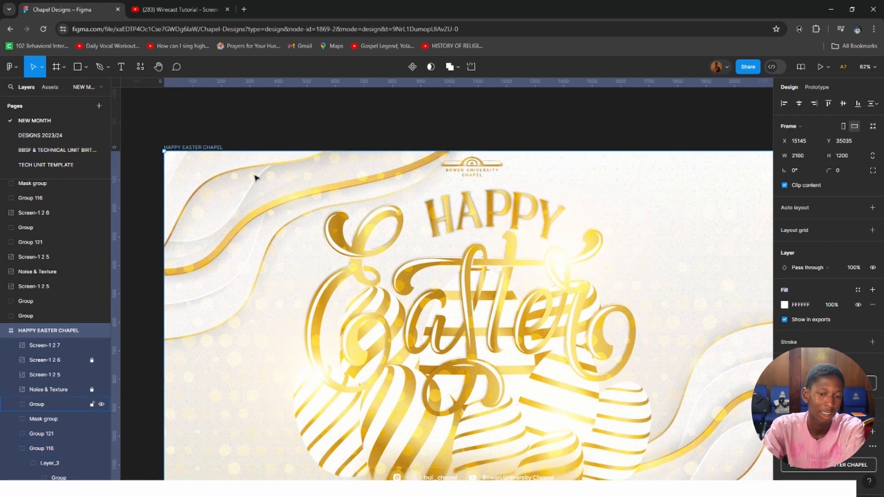
scroll(321, 247, "down", 1)
Select the Instagram post - 14 frame and examine its version of the Easter design.
key("ctrl+minus")
left_click_drag(321, 247, 276, 230)
key("ctrl+minus")
scroll(283, 226, "left", 5)
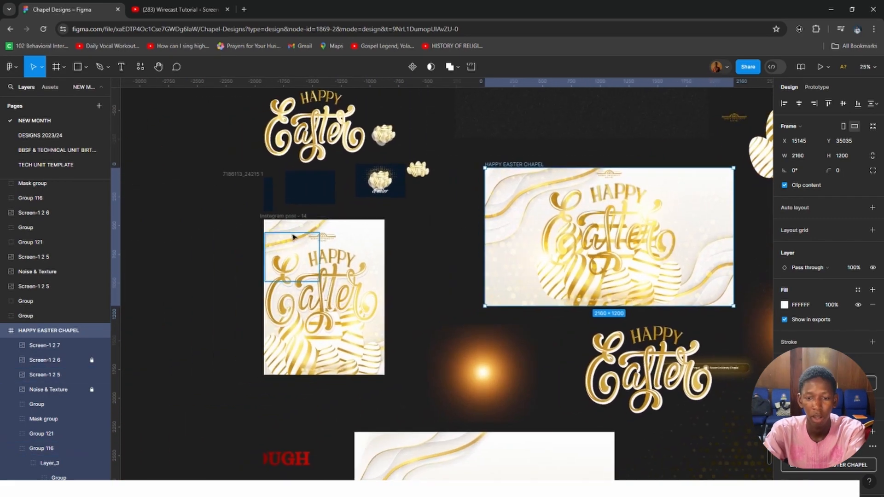
left_click(291, 219)
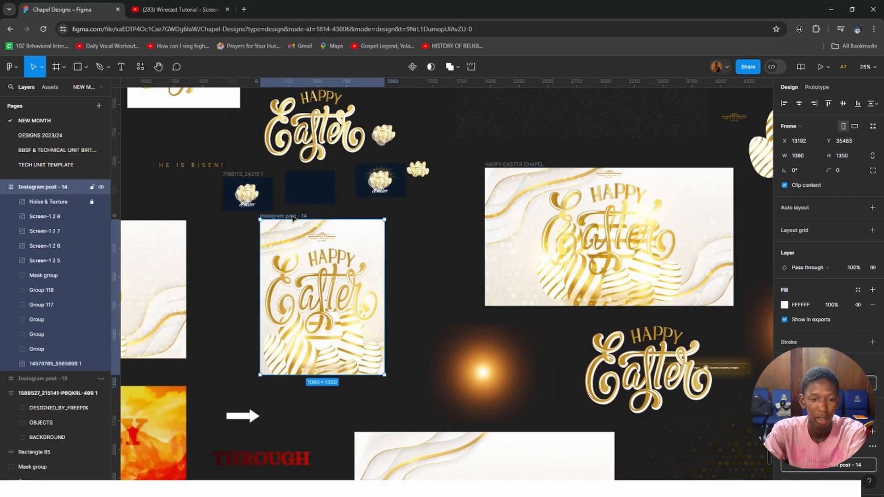
key("shift+2")
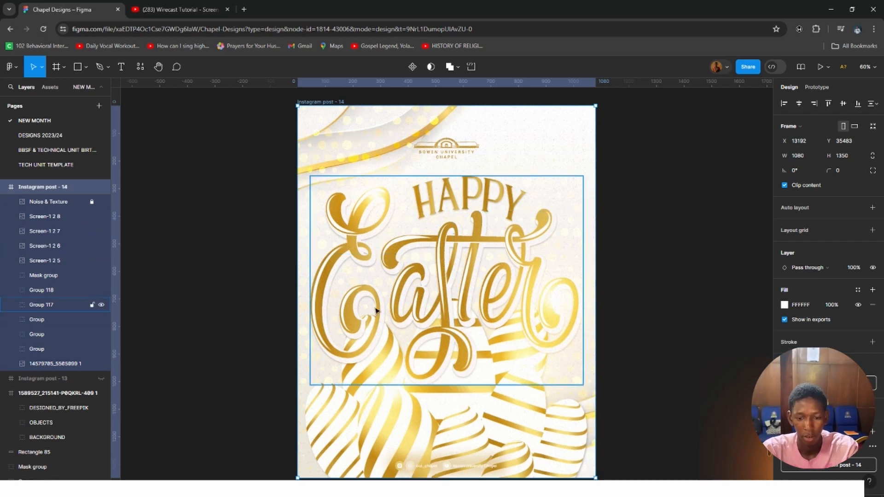
scroll(440, 329, "down", 5)
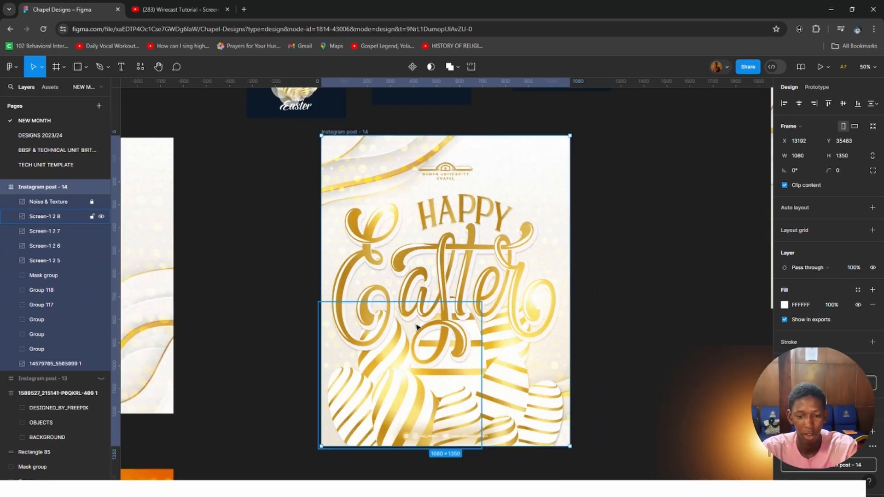
scroll(463, 318, "up", 5)
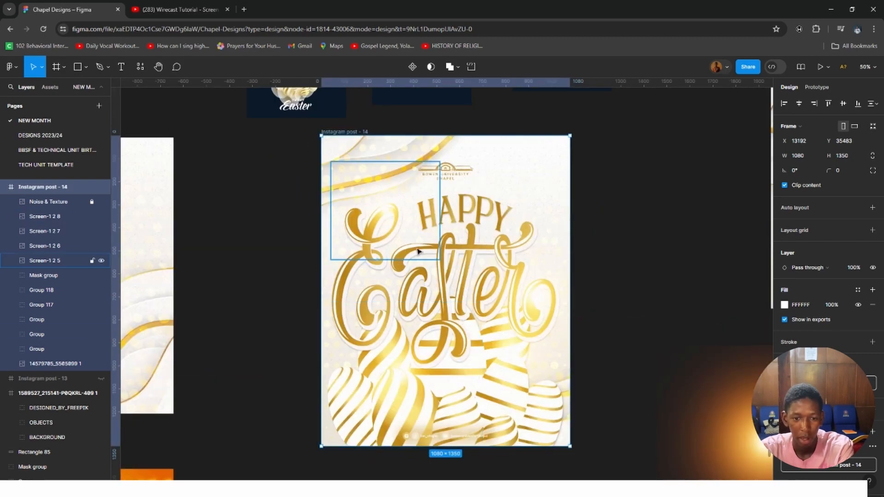